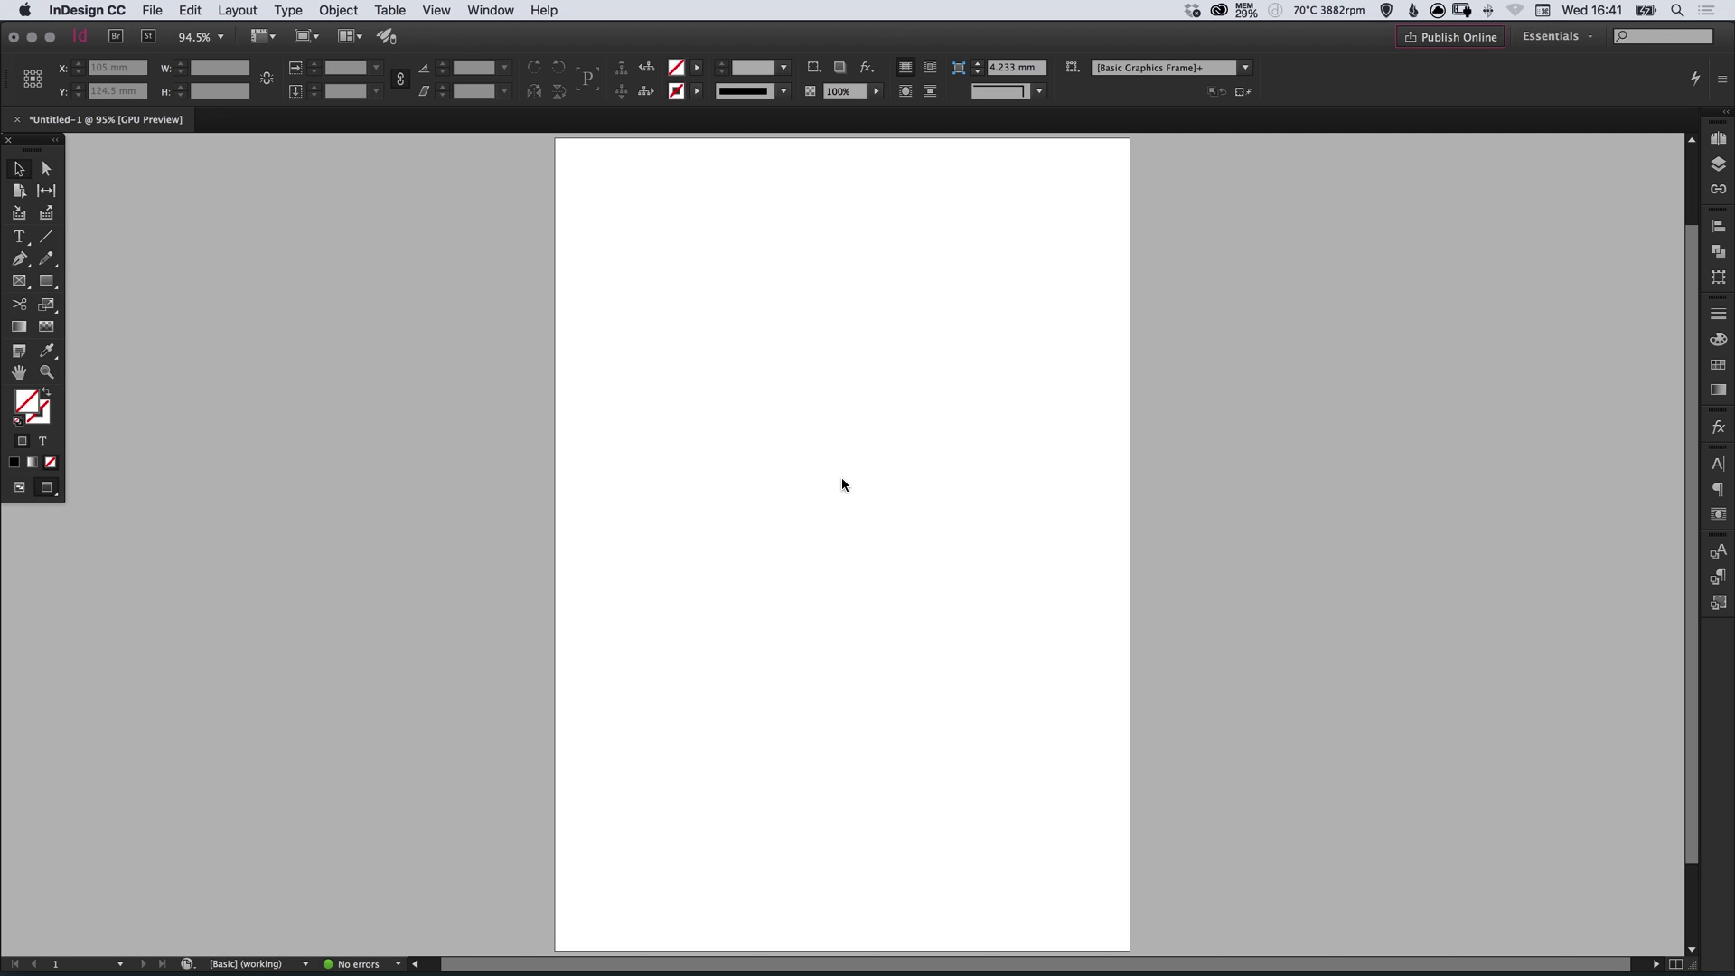
Zoom the page in to 150%.
key("z")
left_click(847, 418)
left_click(830, 563)
left_click(837, 577)
scroll(760, 527, "right", 2)
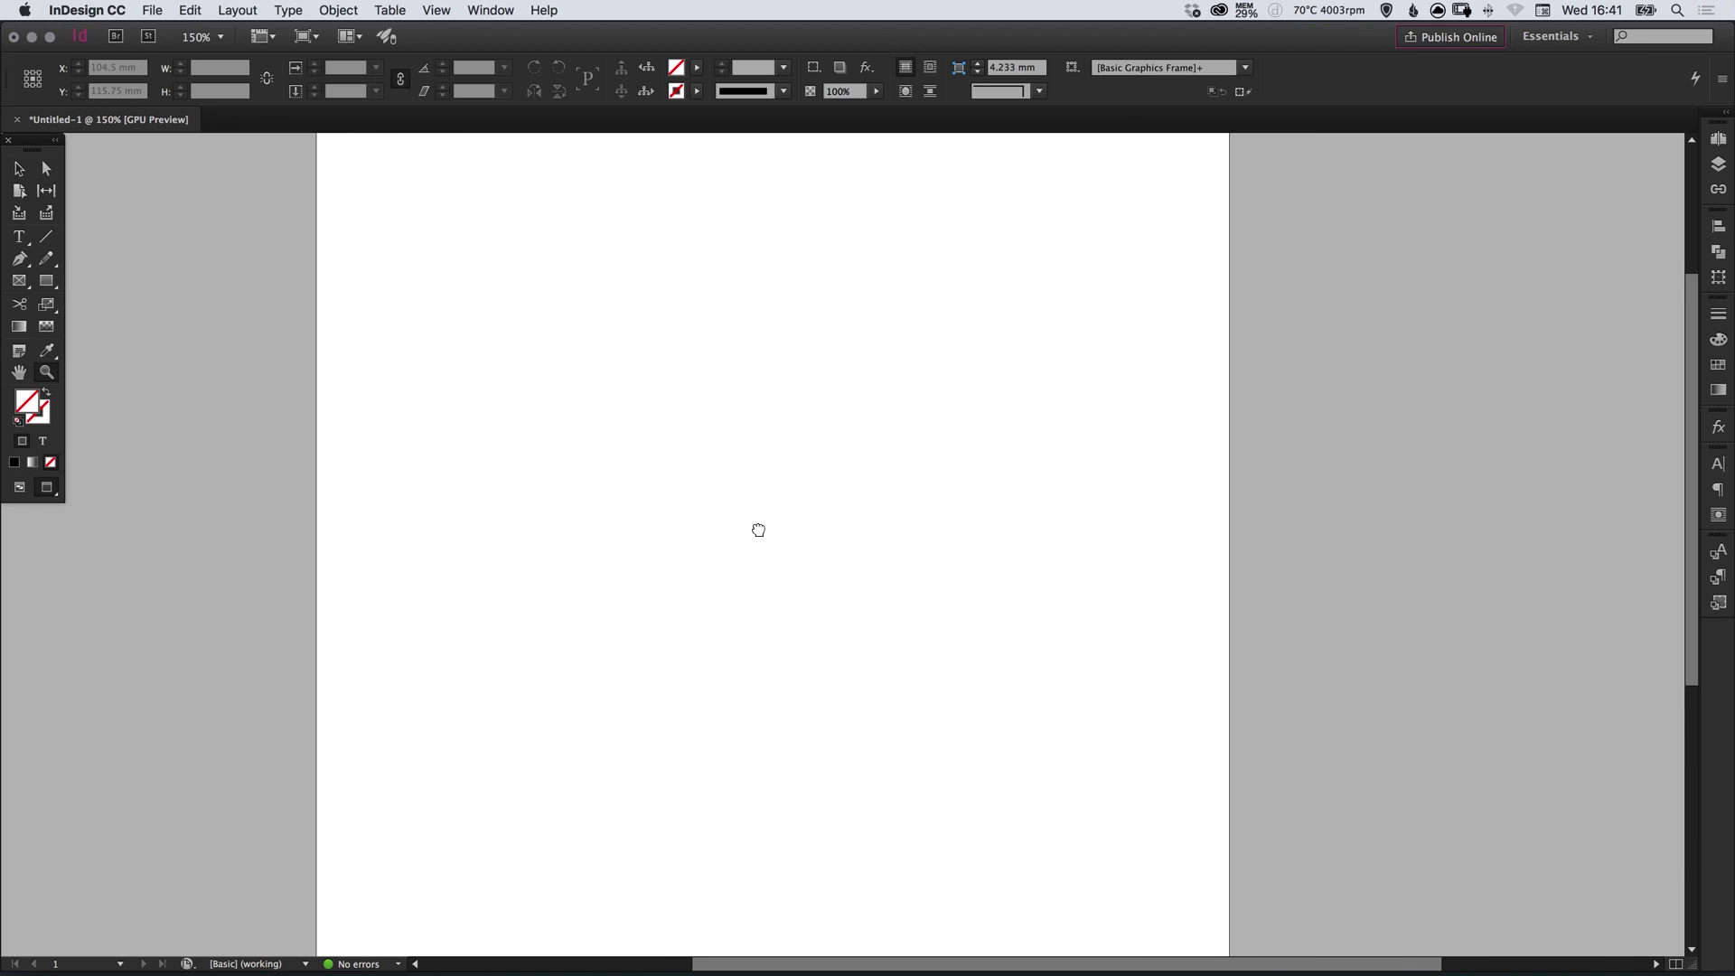
Draw a text frame and type 'Space here for a really awesome title'.
left_click(19, 237)
left_click_drag(477, 375, 783, 465)
type("Space h")
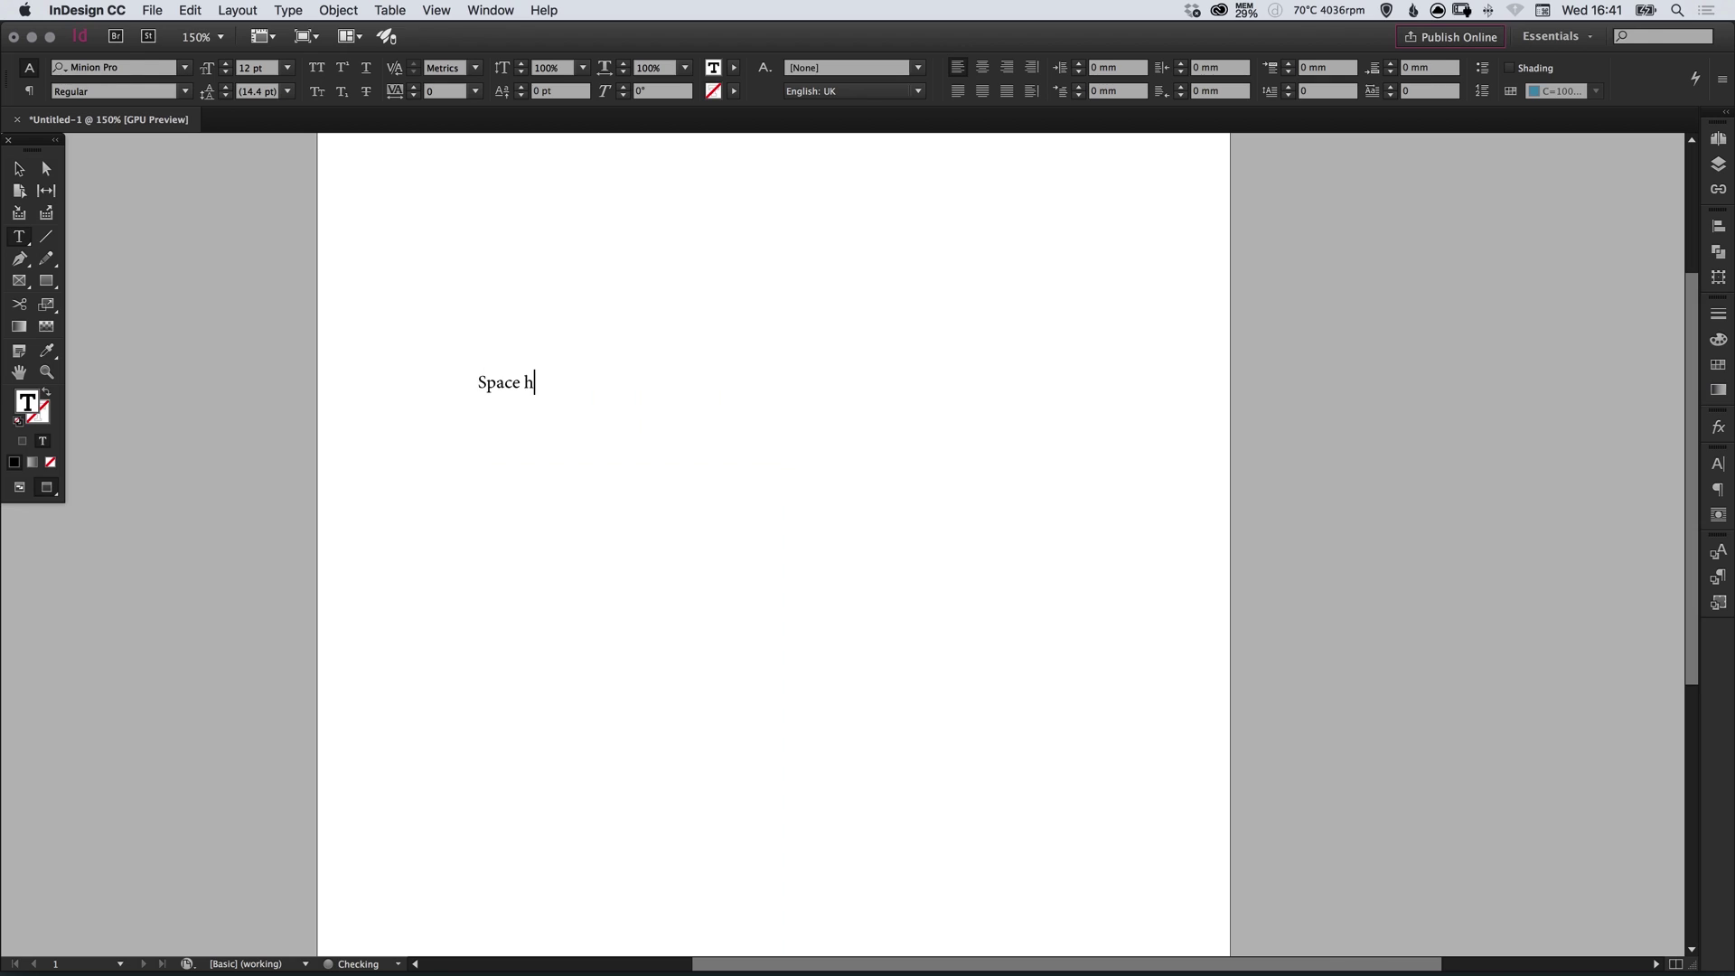
type("ere for a ")
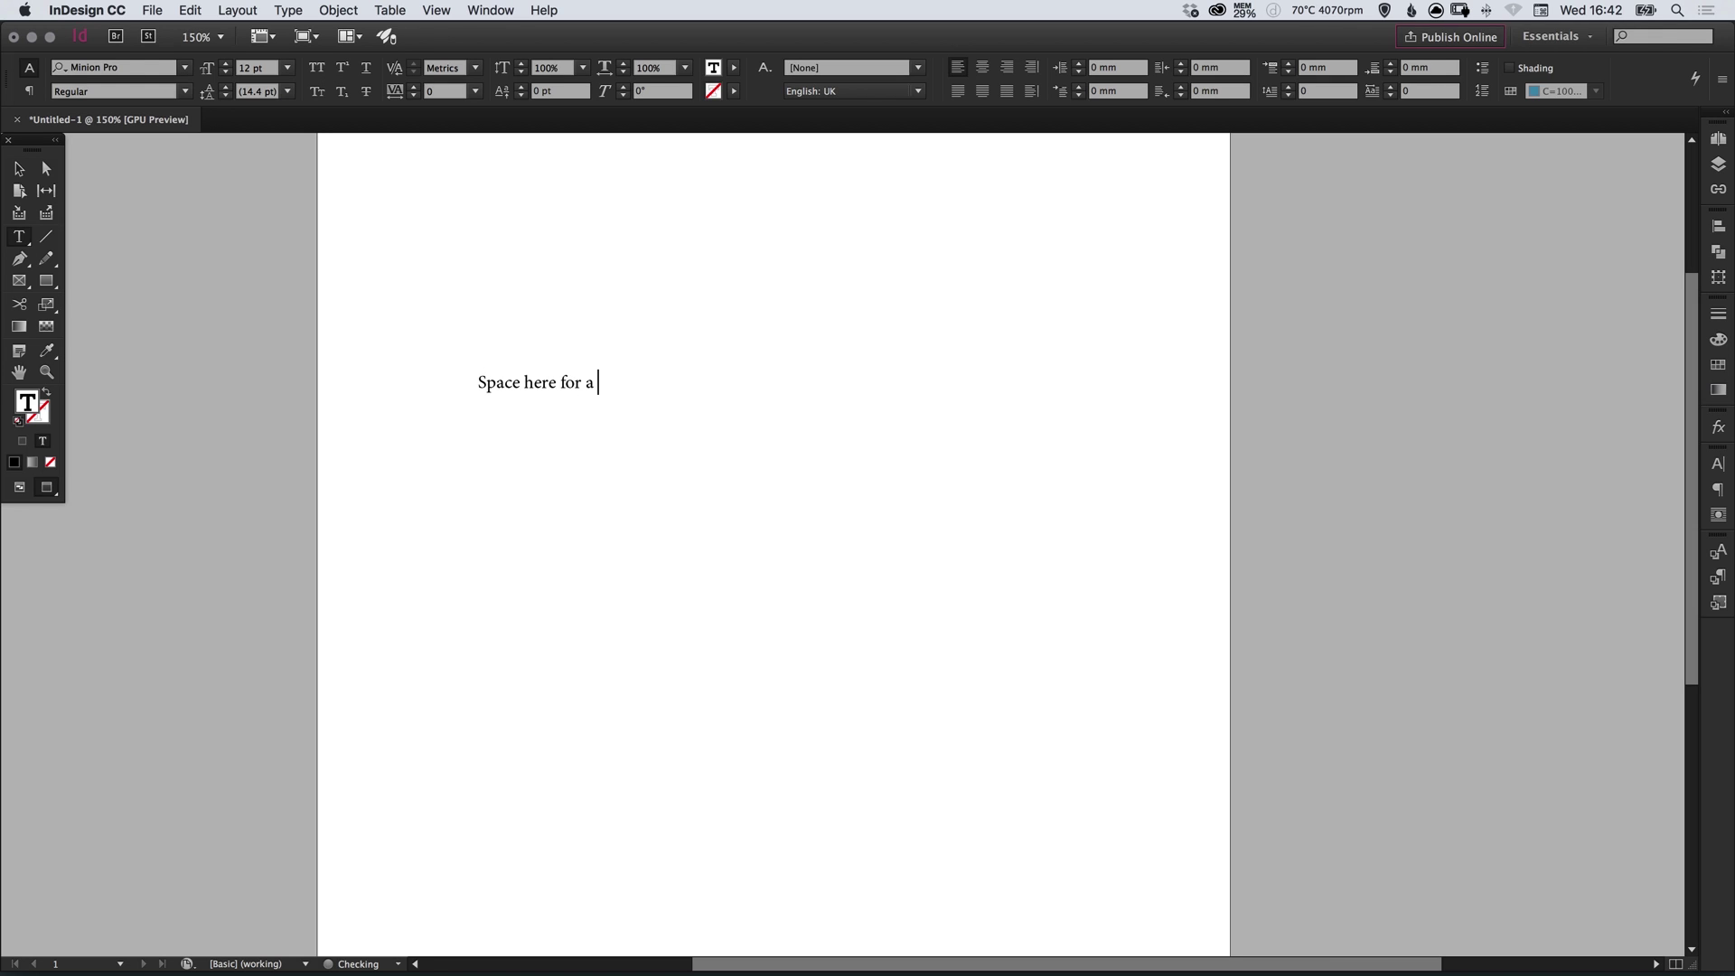
type("really awesome title")
Set the whole title in Open Sans Bold.
key("super+a")
left_click(122, 68)
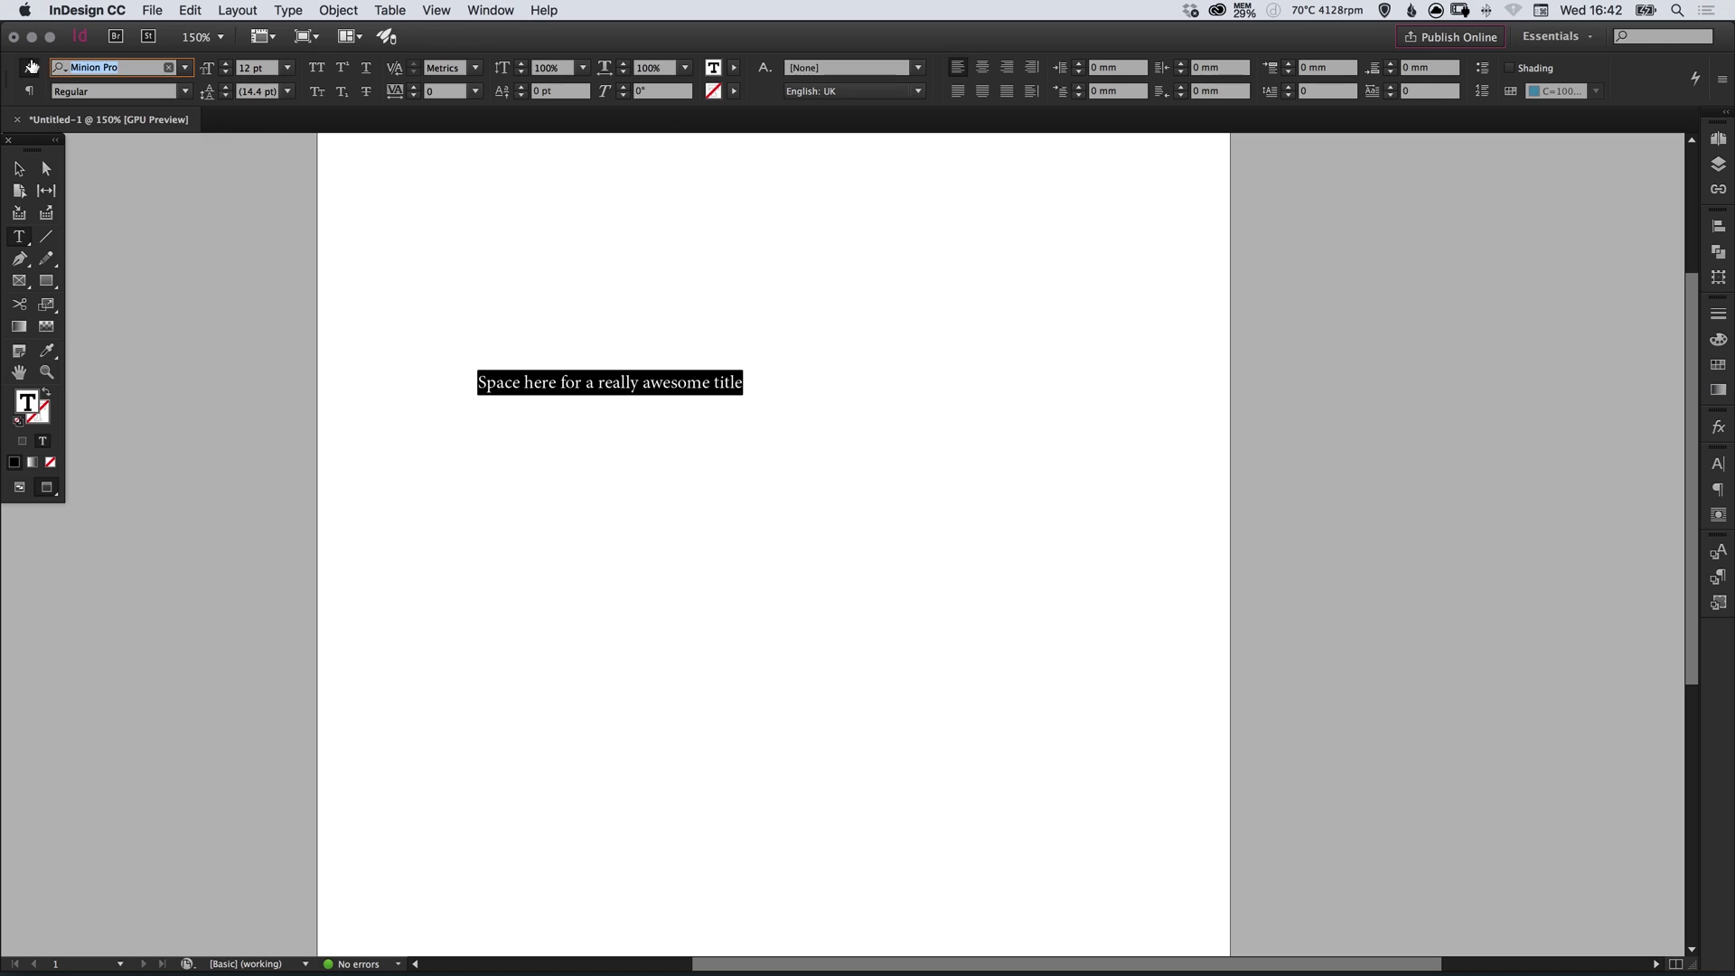
type("open")
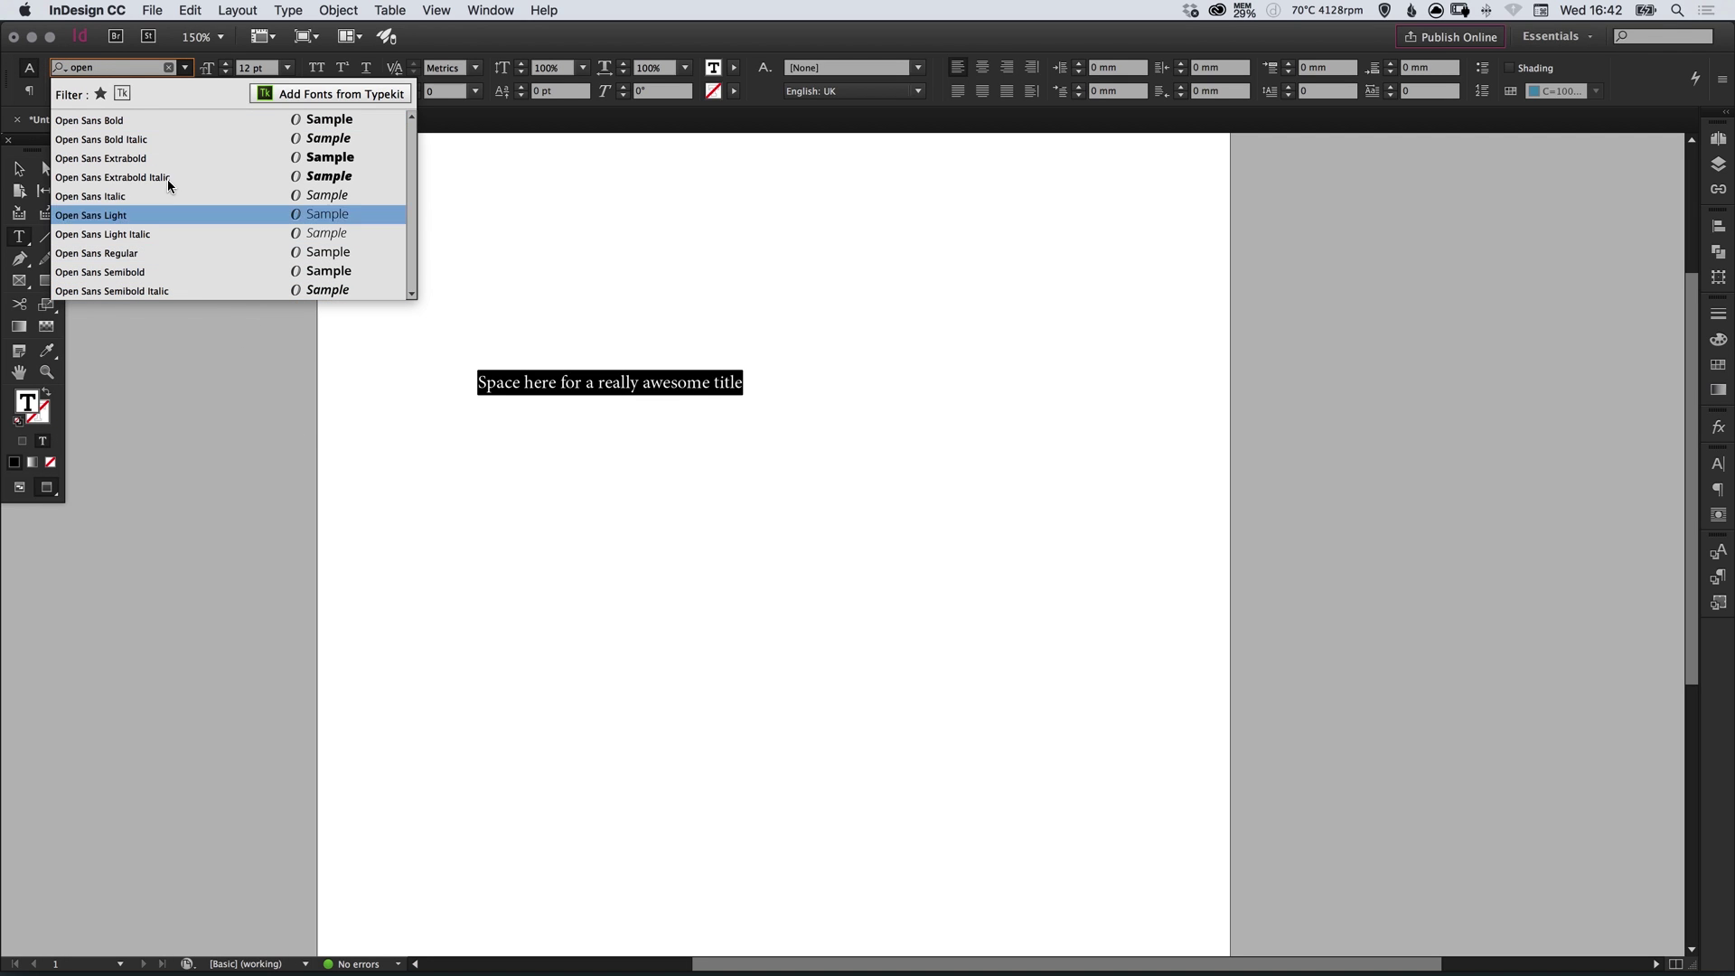
left_click(136, 119)
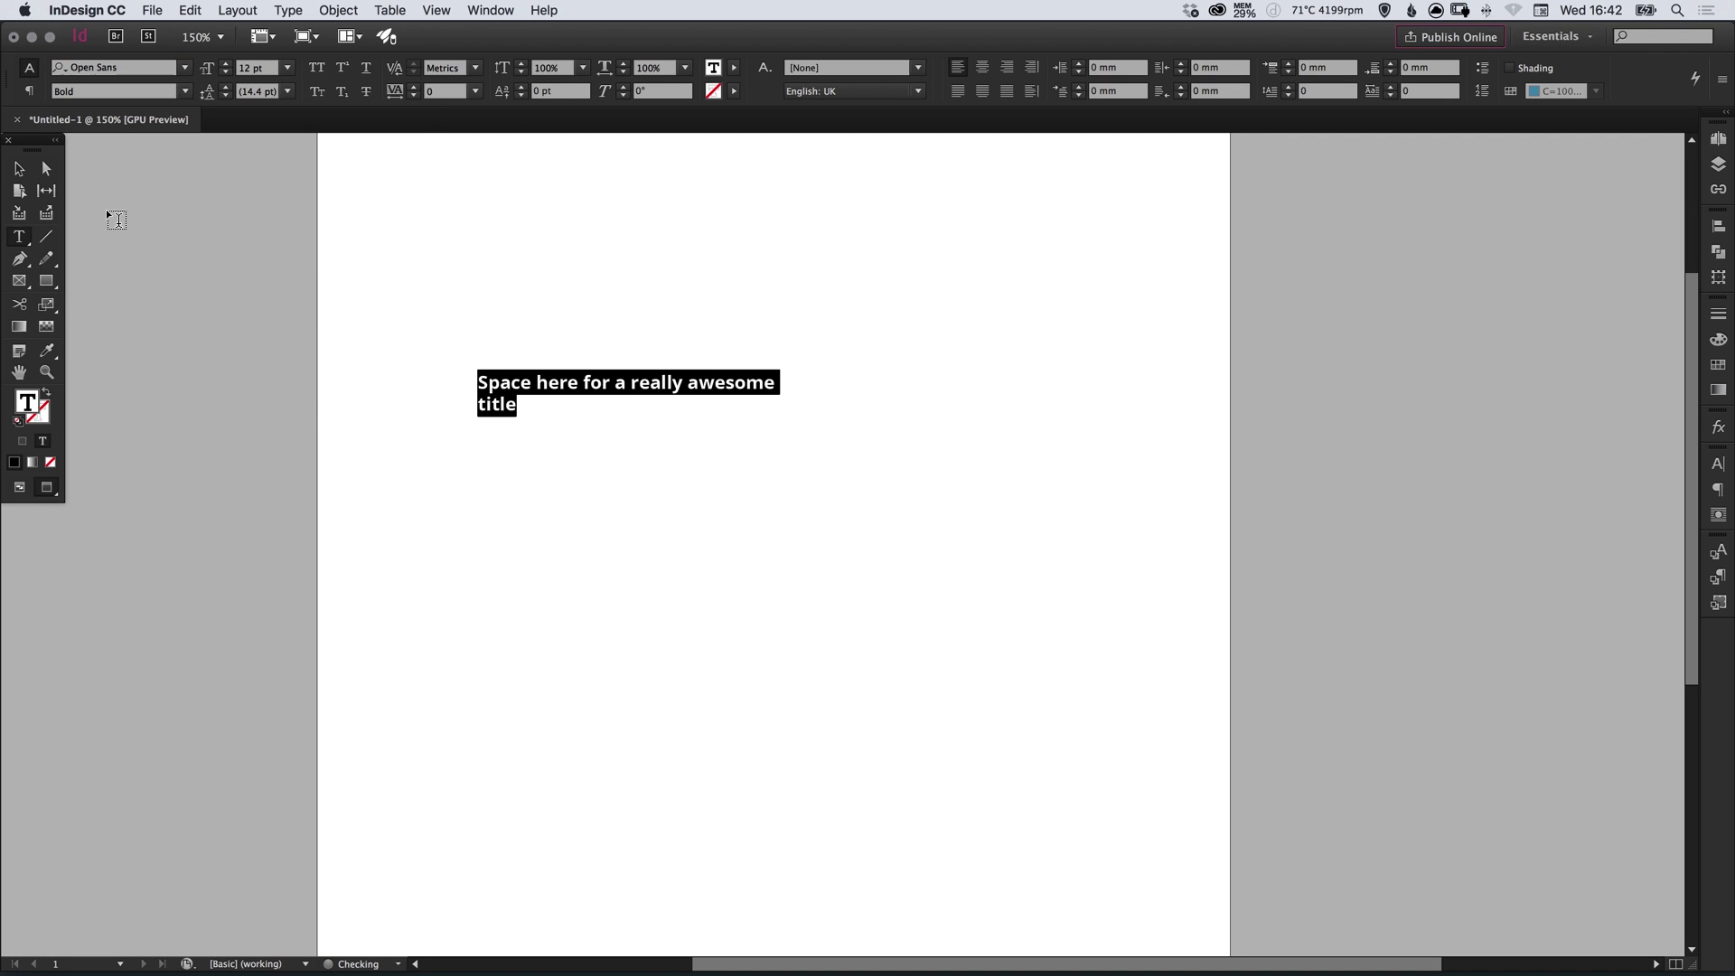
key("Escape")
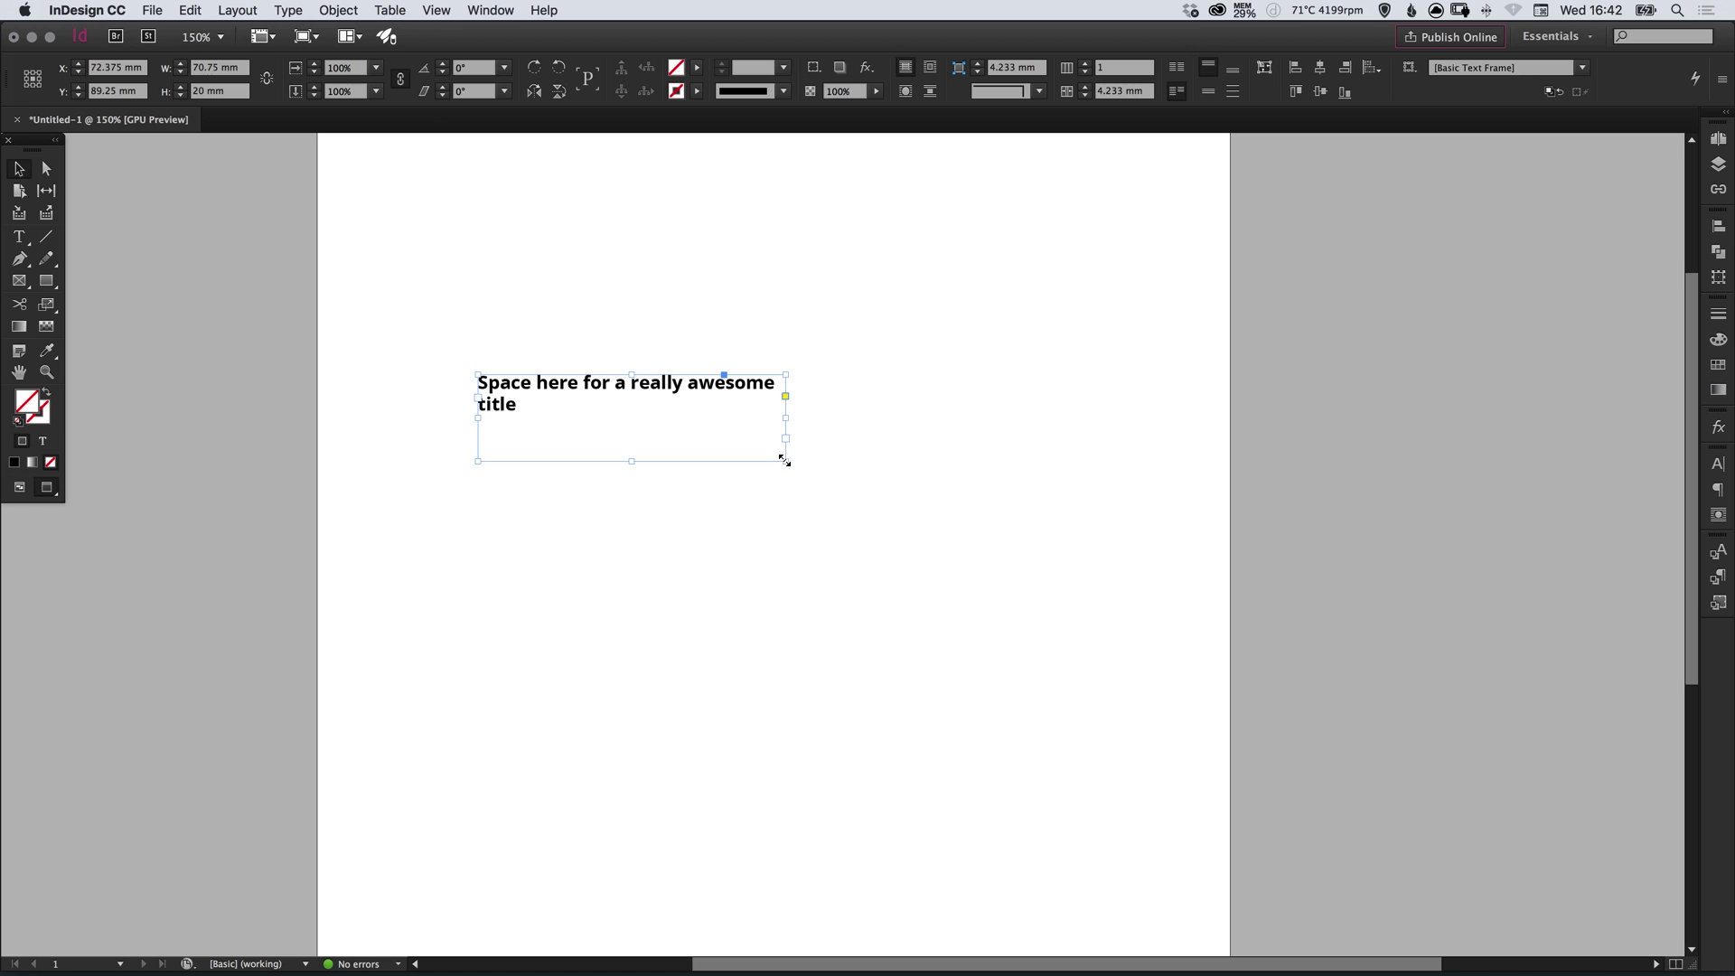
Widen the title frame, then copy it, paste in place and move the copy below.
left_click_drag(785, 461, 853, 404)
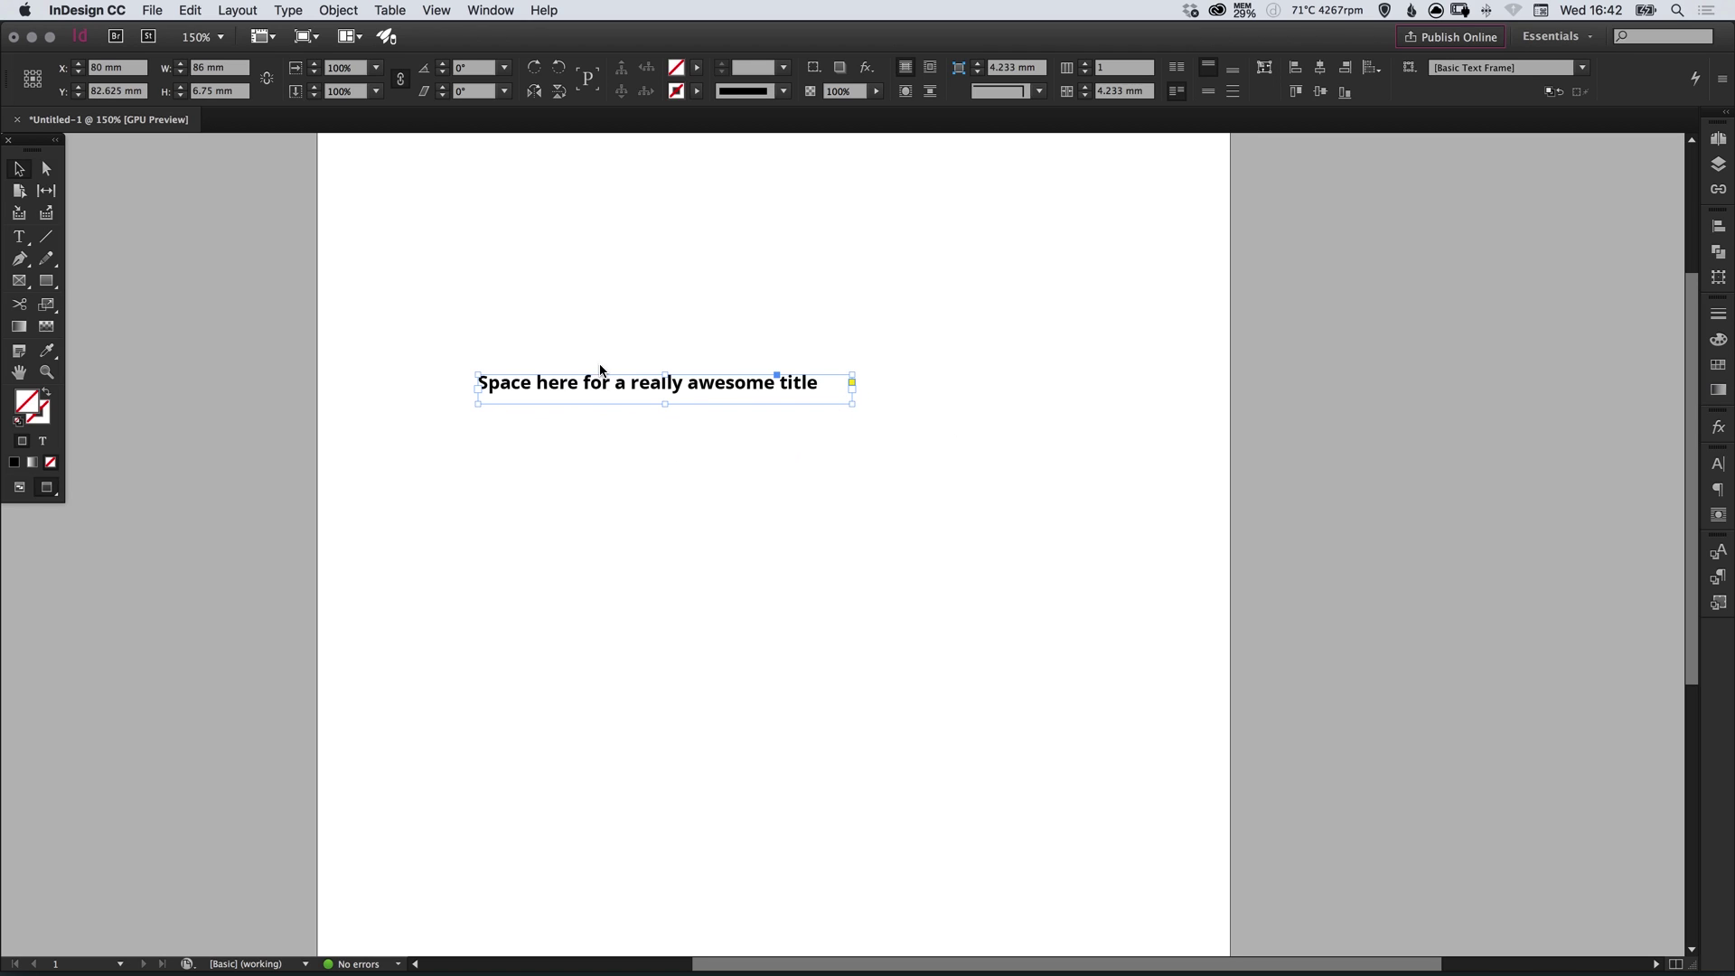
left_click(190, 10)
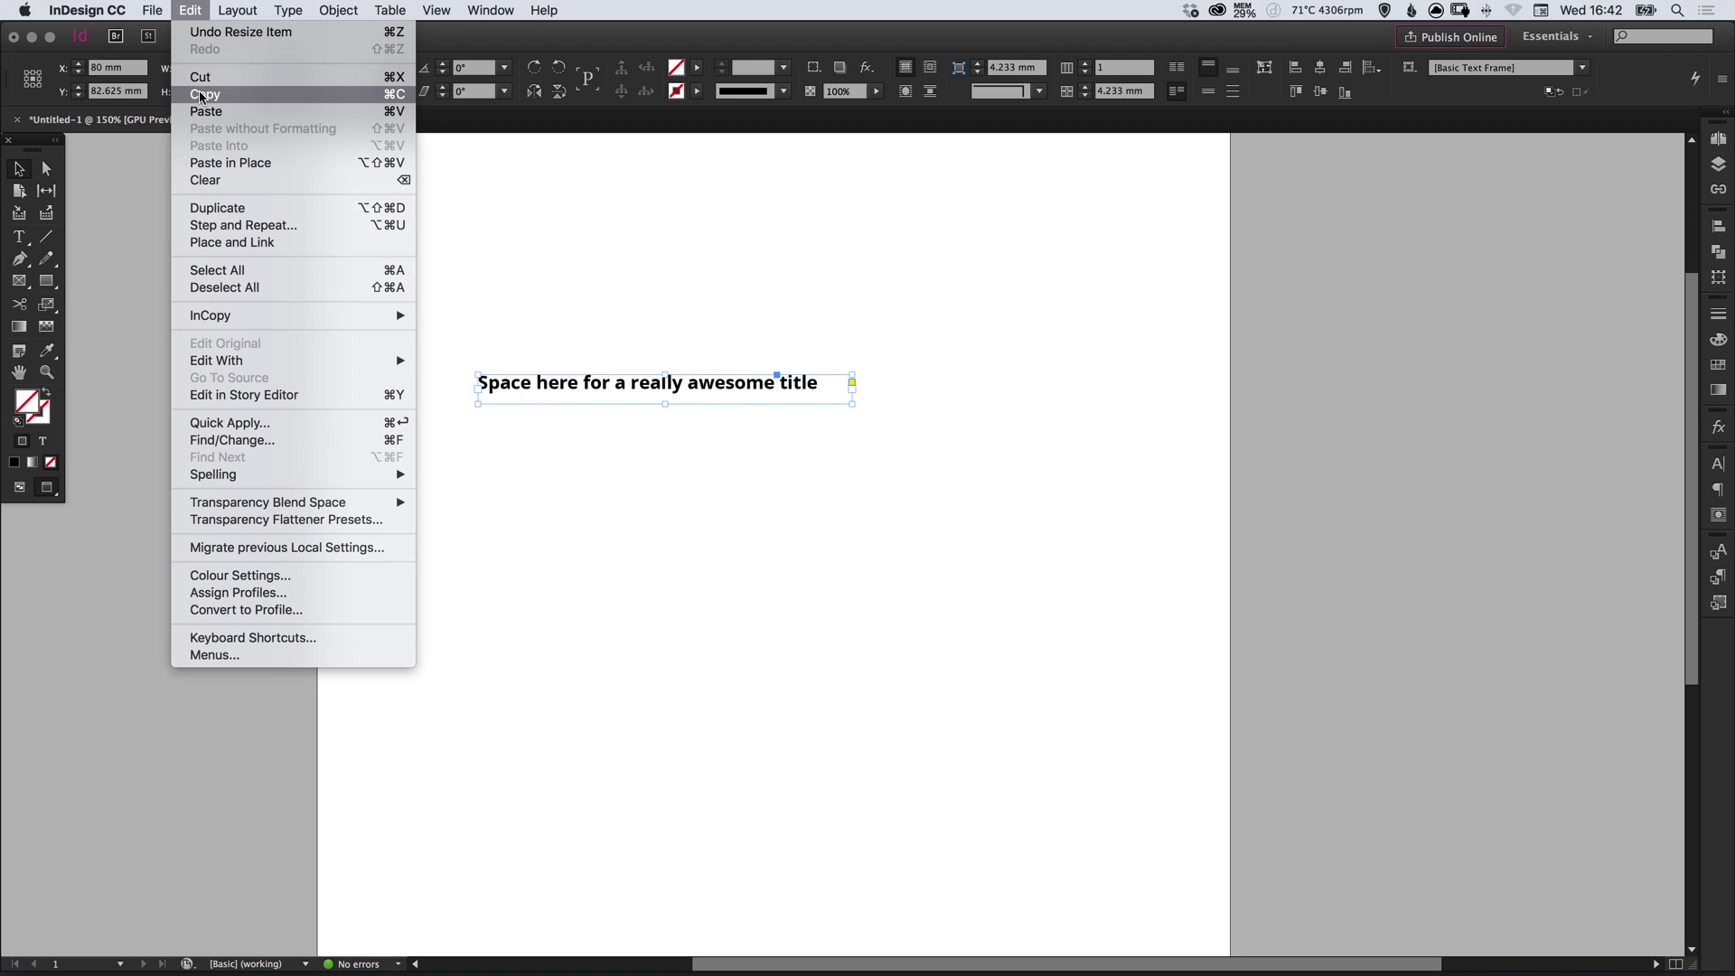
left_click(203, 96)
left_click(190, 10)
left_click(231, 163)
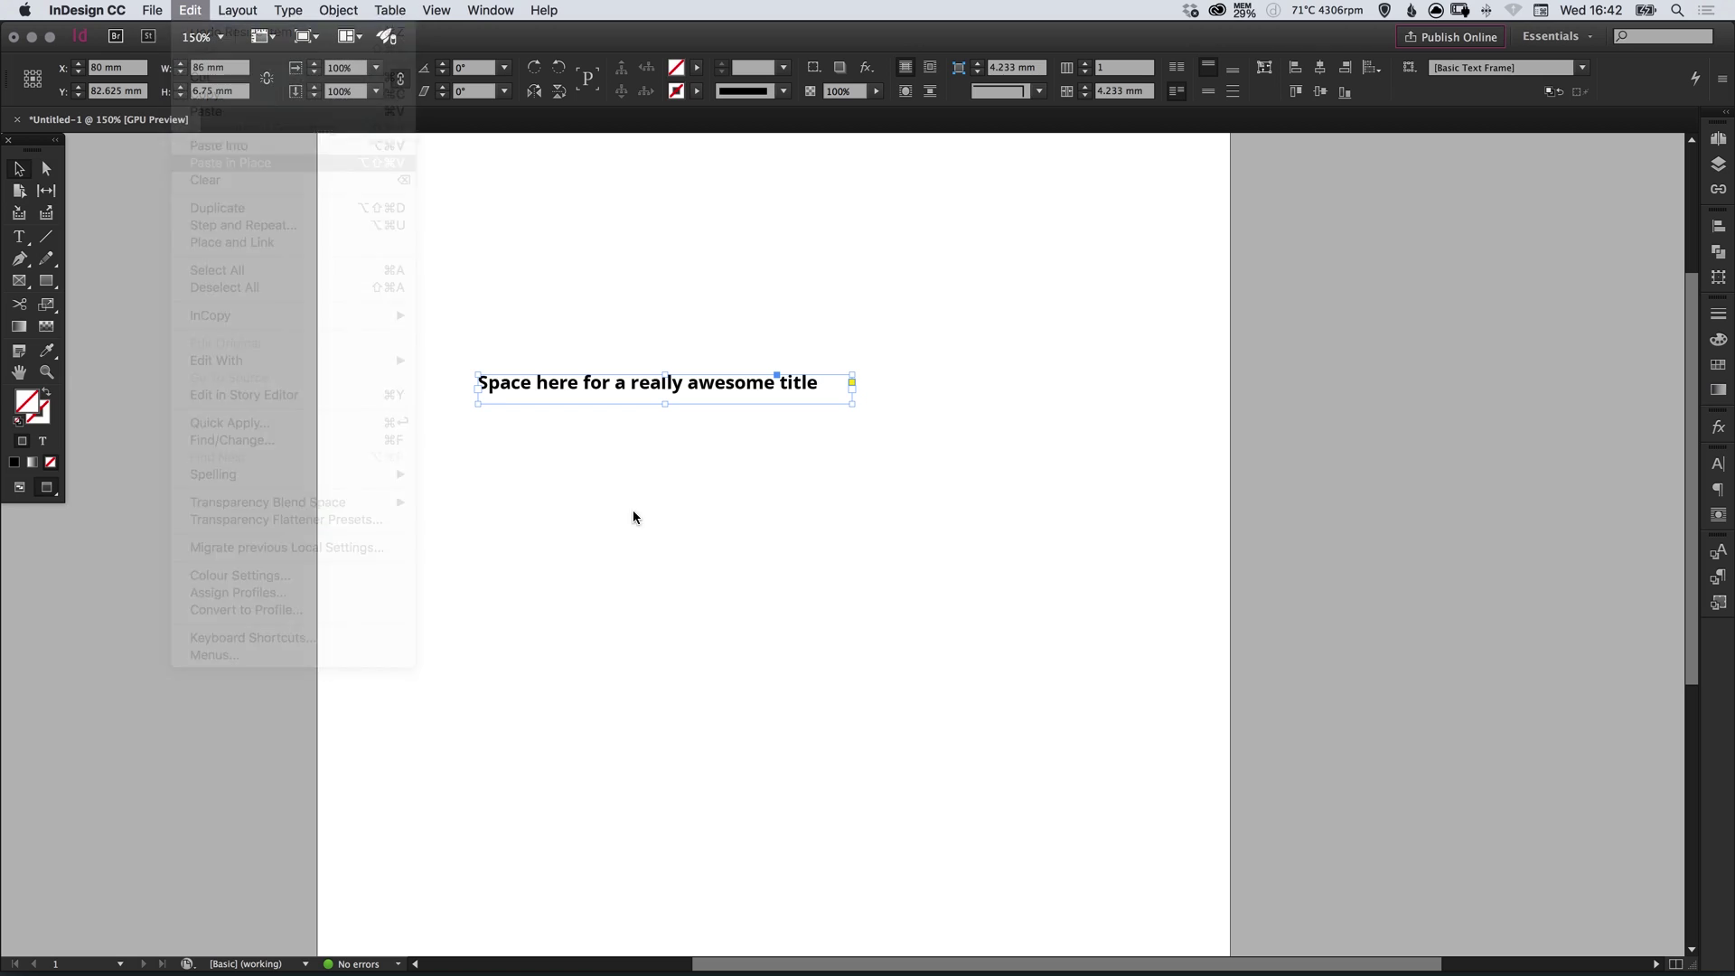
left_click_drag(597, 383, 655, 650)
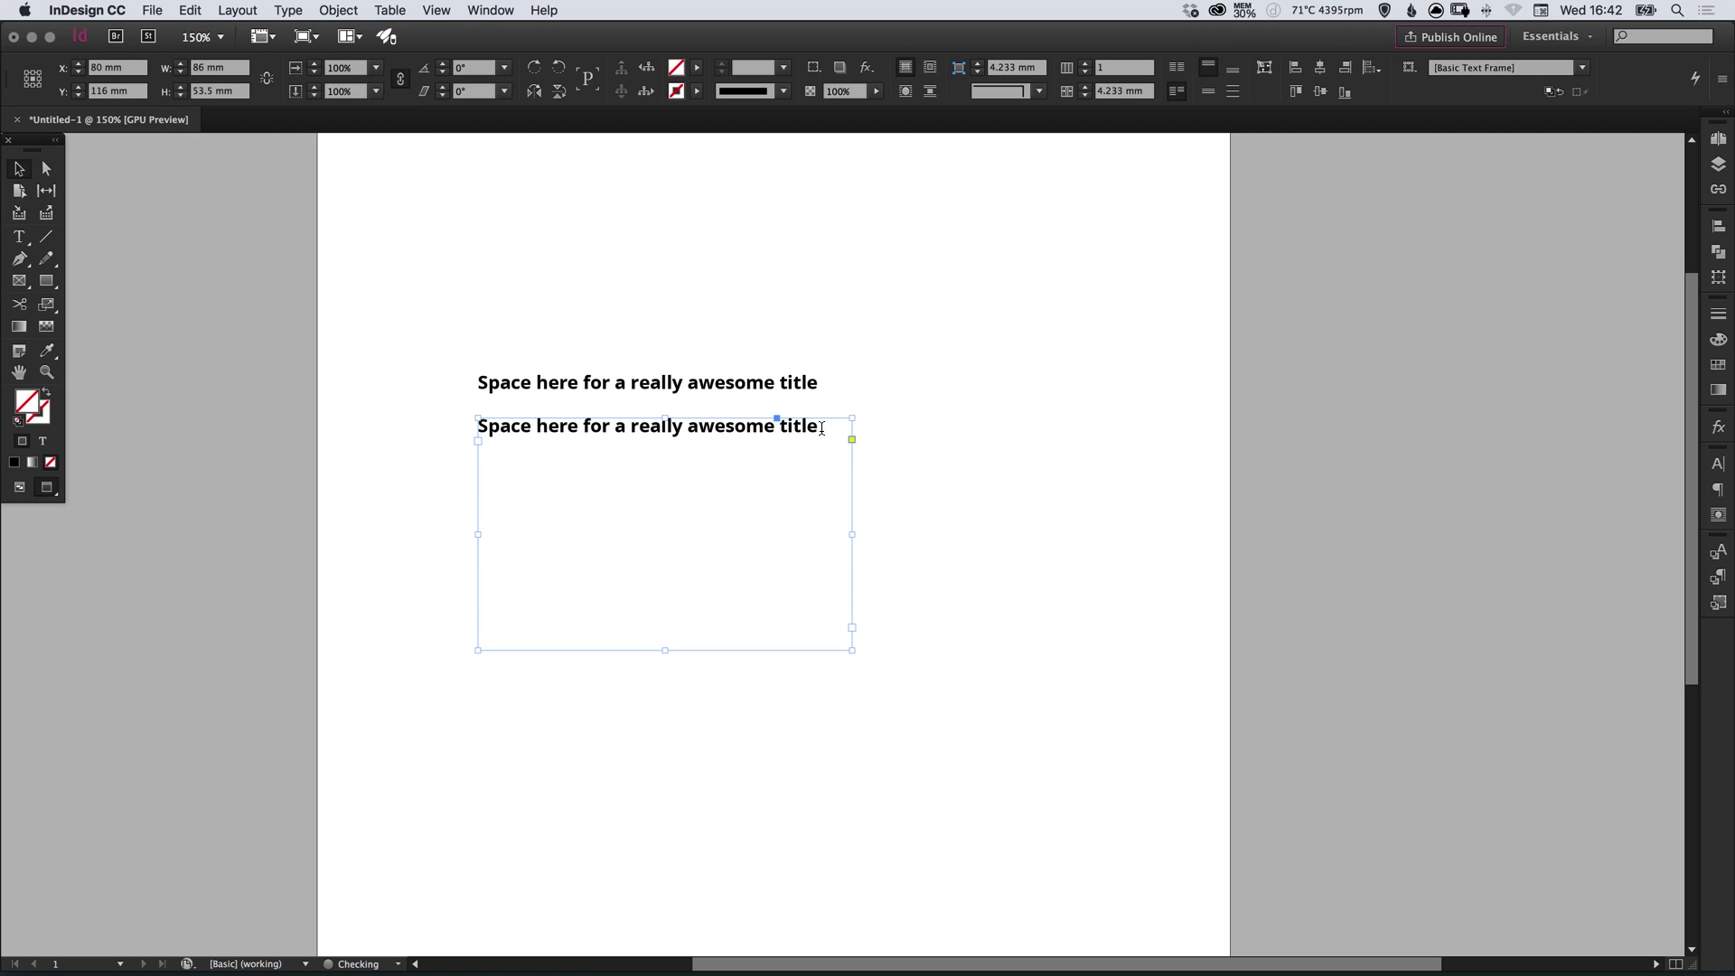
Replace the copied title line with placeholder text.
double_click(805, 425)
left_click_drag(806, 425, 426, 398)
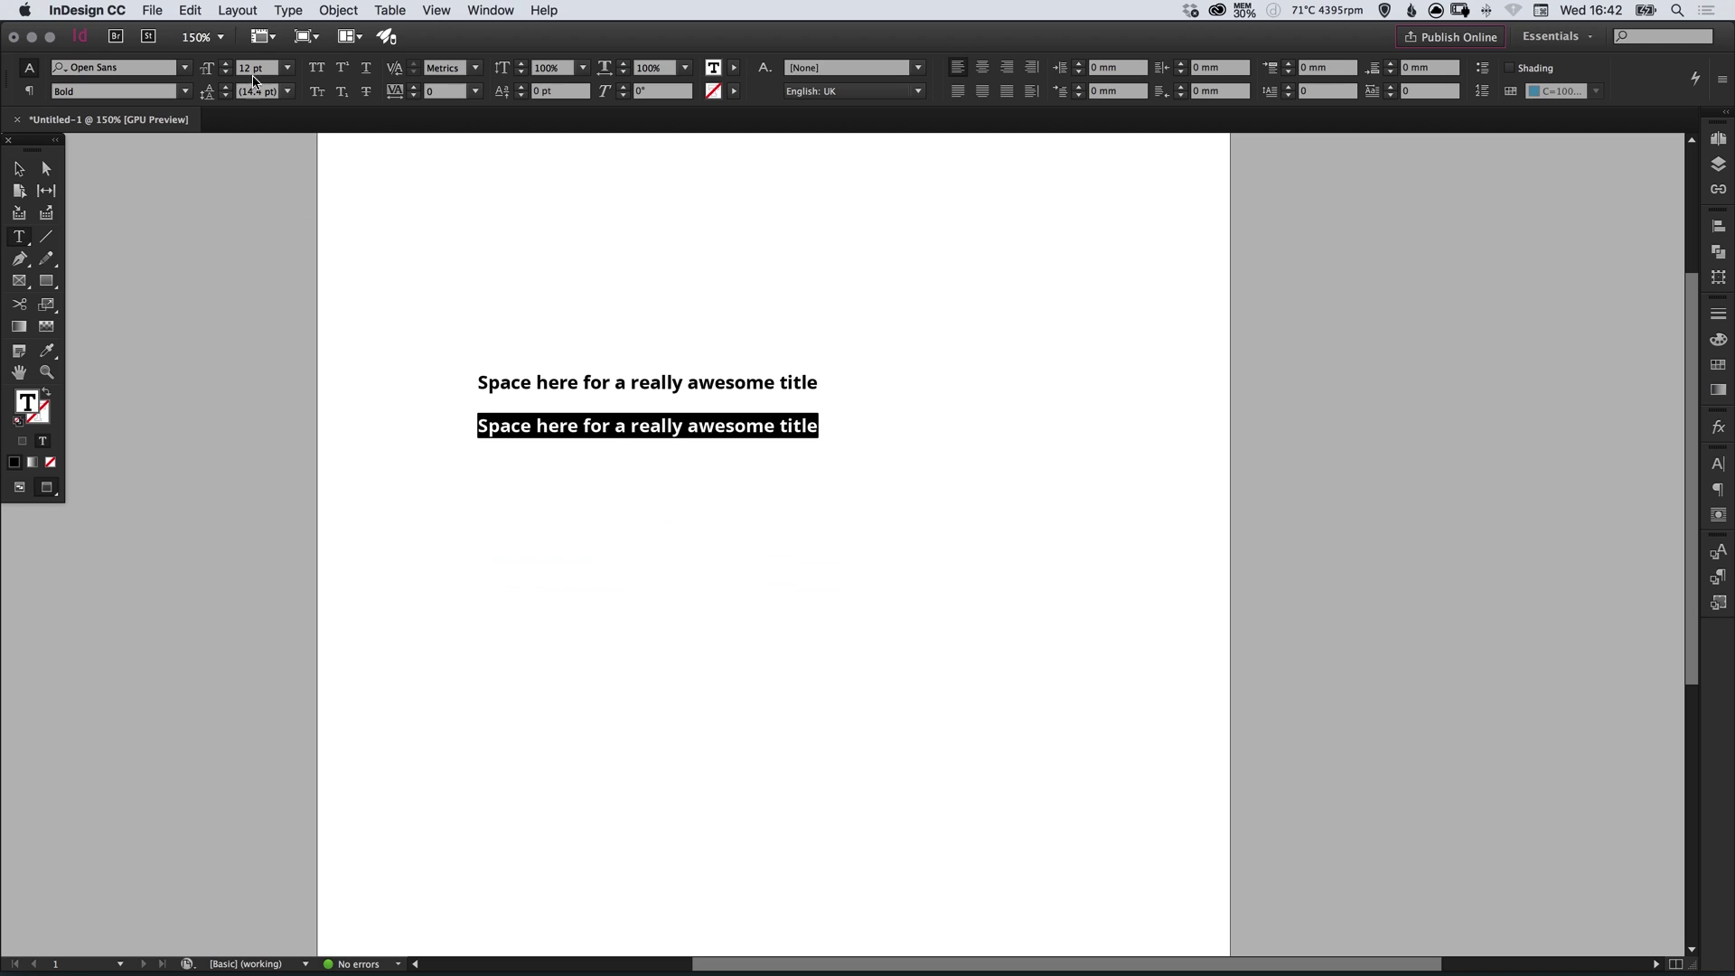
left_click(287, 11)
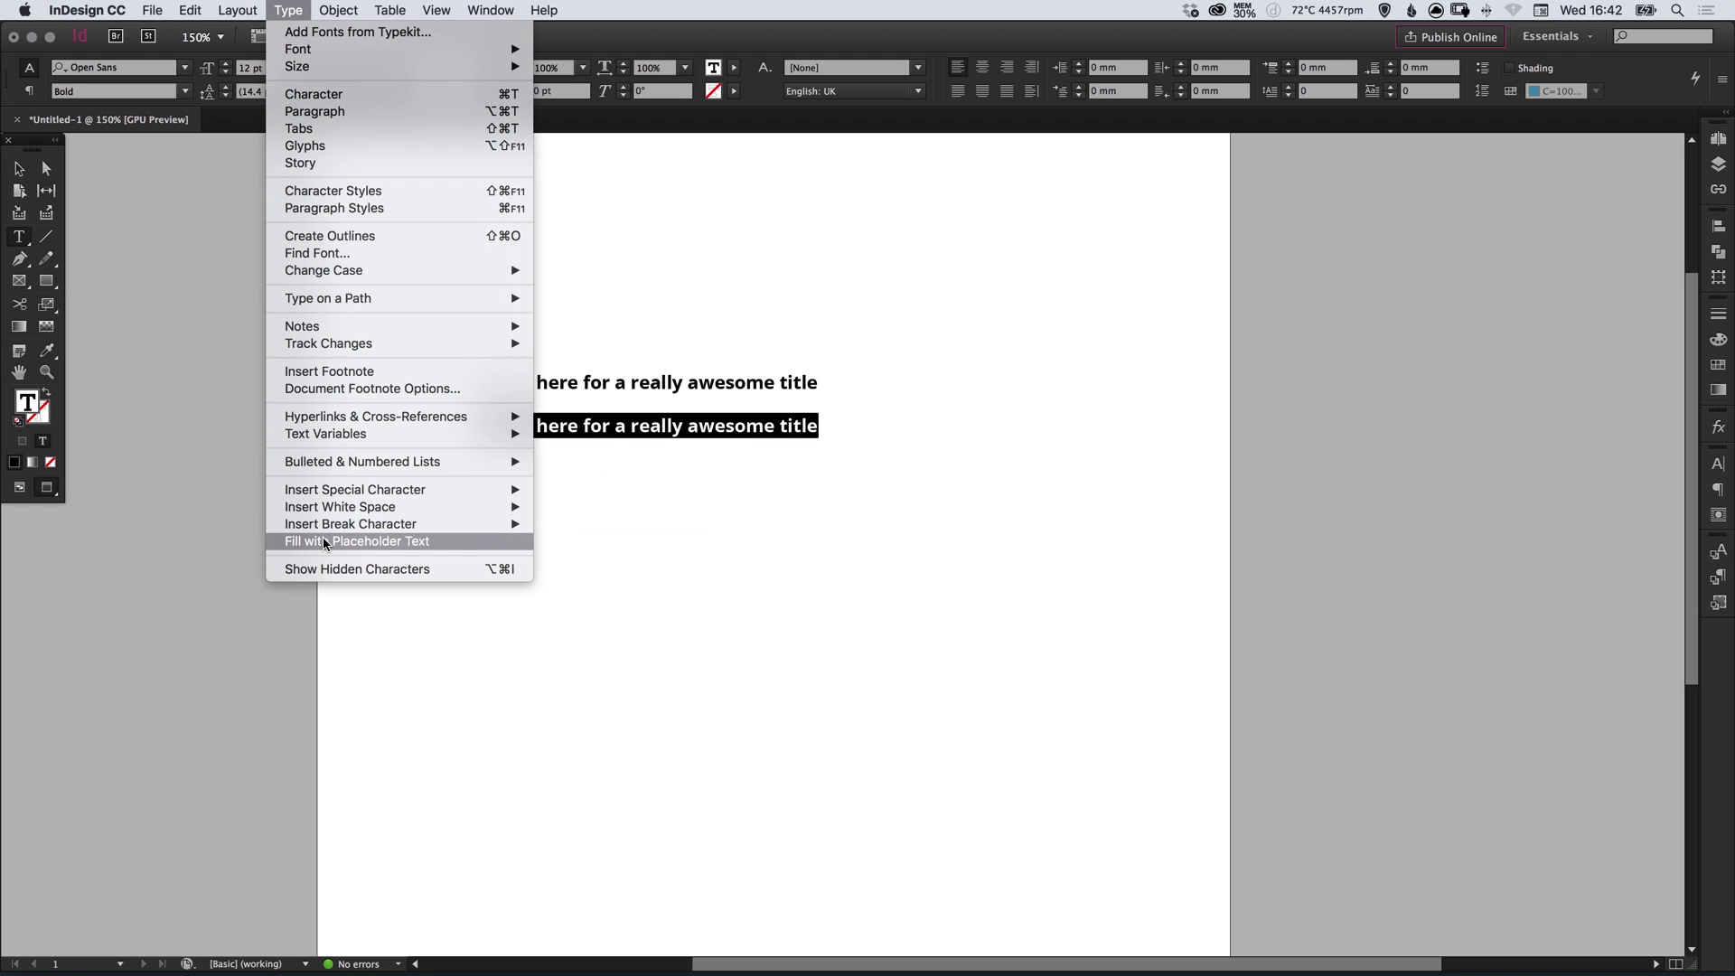
left_click(357, 540)
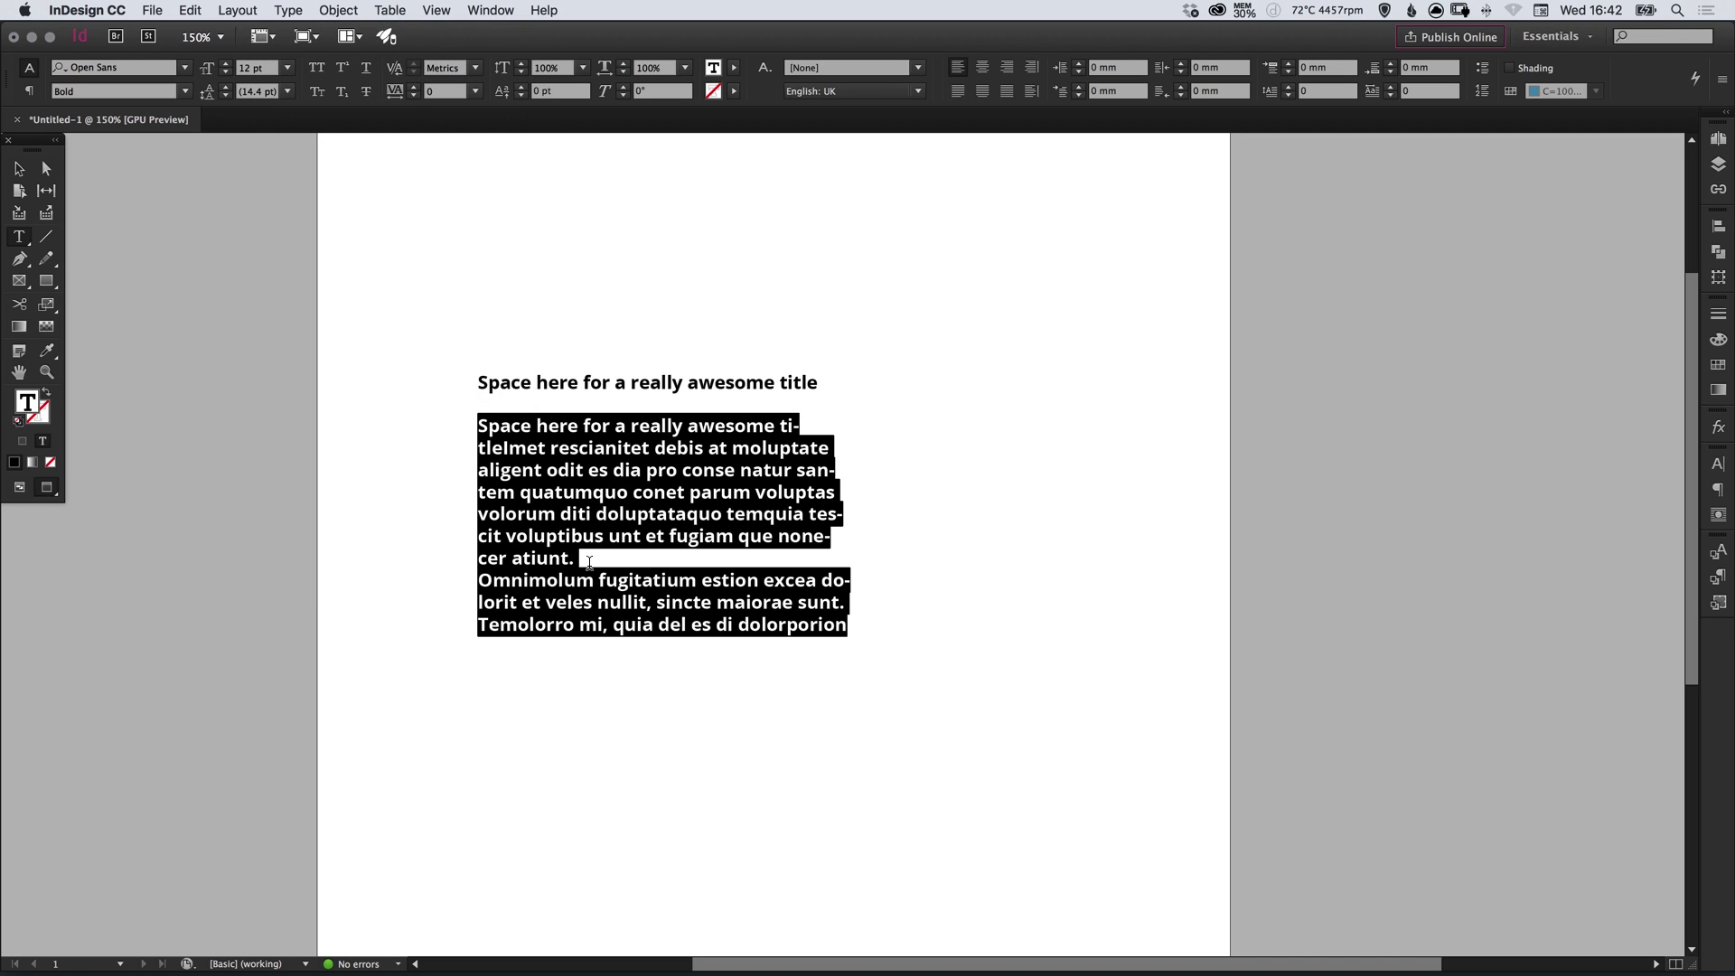
Join the placeholder paragraphs before Omnimolum and Temolorro into one paragraph.
left_click(507, 579)
left_click(477, 579)
key("BackSpace")
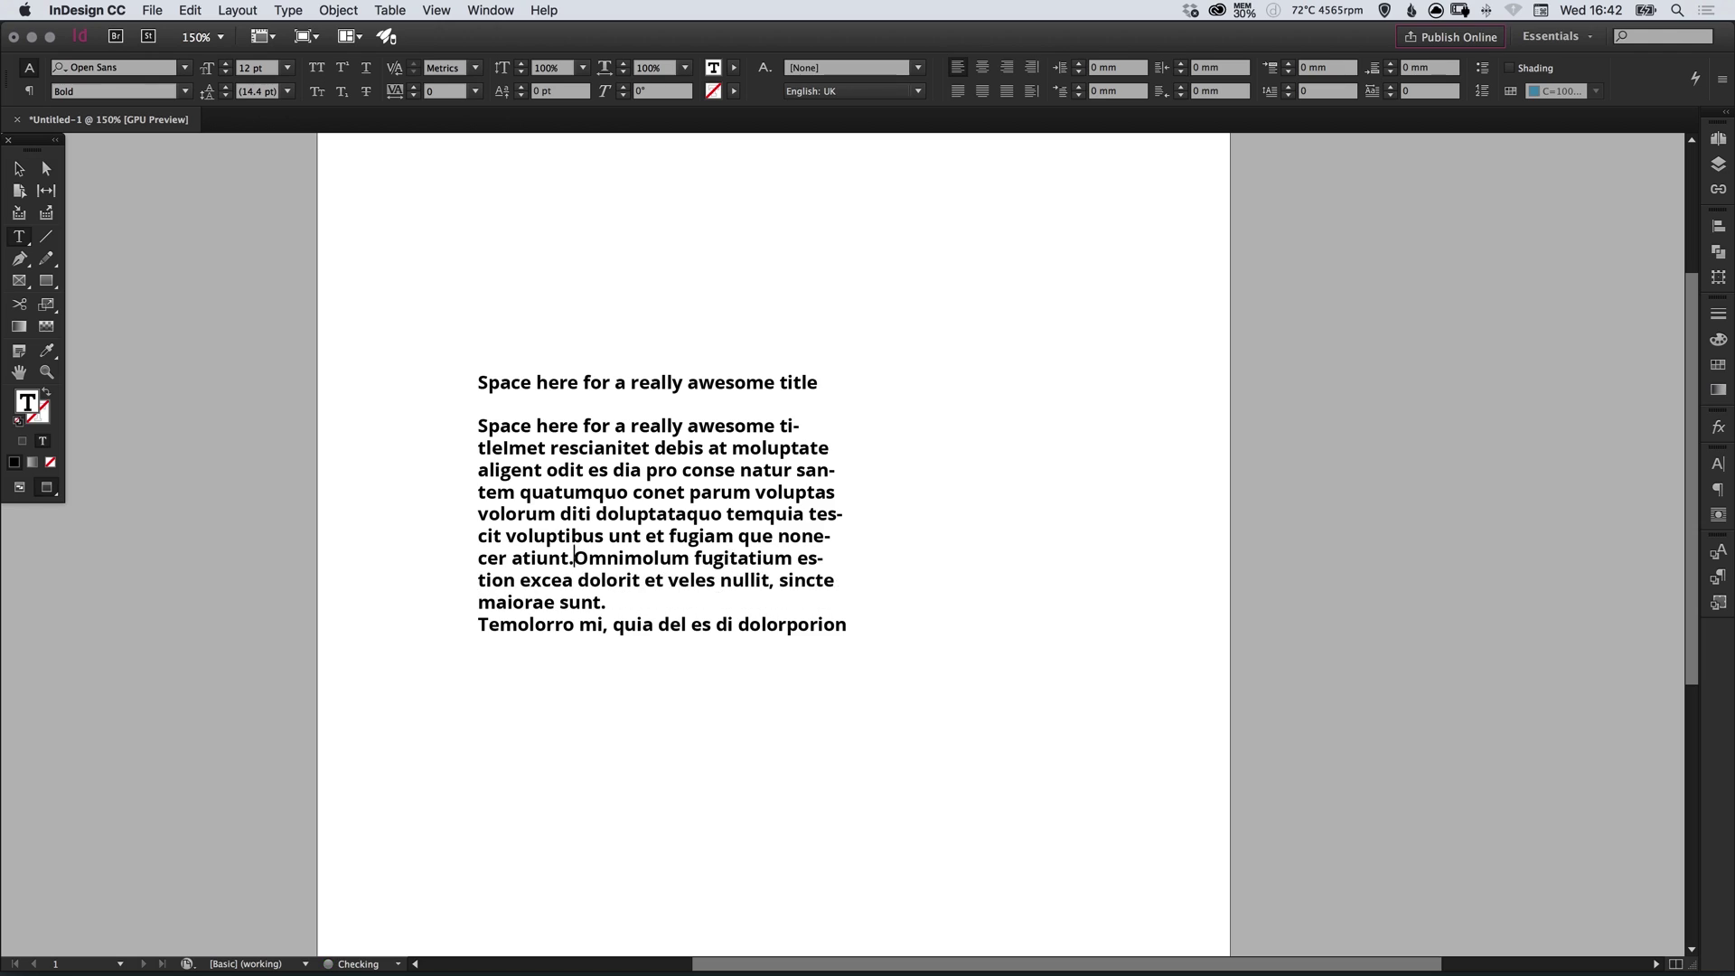
left_click(477, 624)
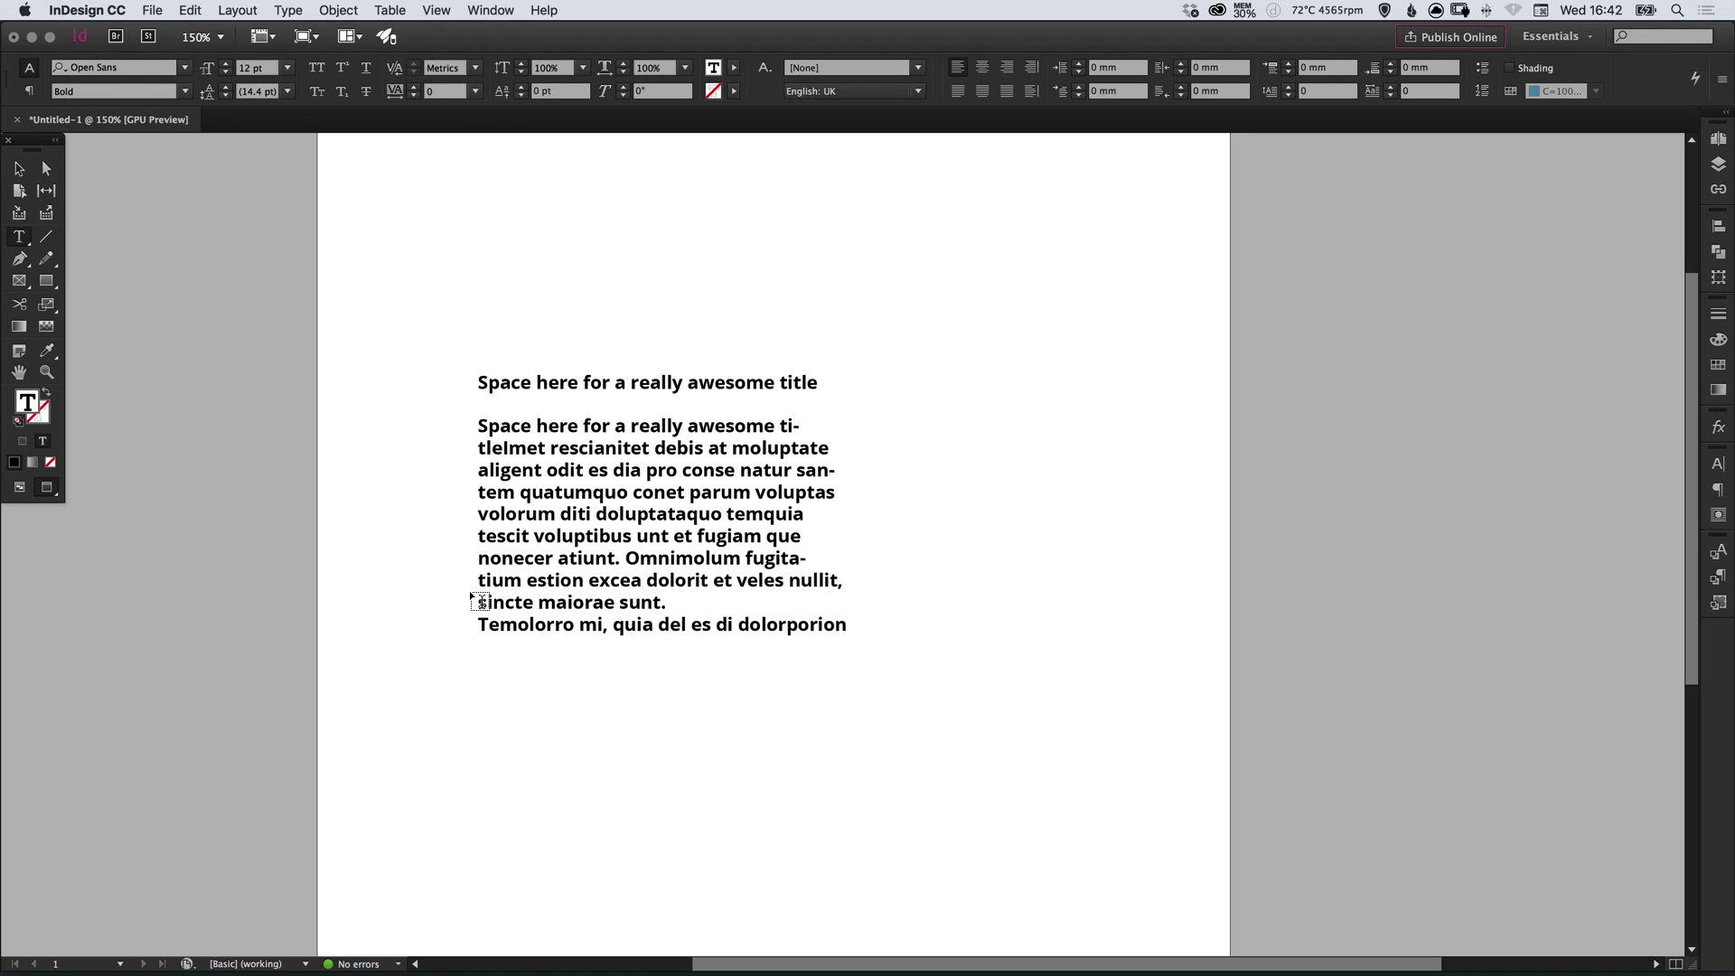
key("BackSpace")
Set the body paragraph to Open Sans Regular, 10 pt with 16 pt leading.
left_click_drag(666, 625, 446, 414)
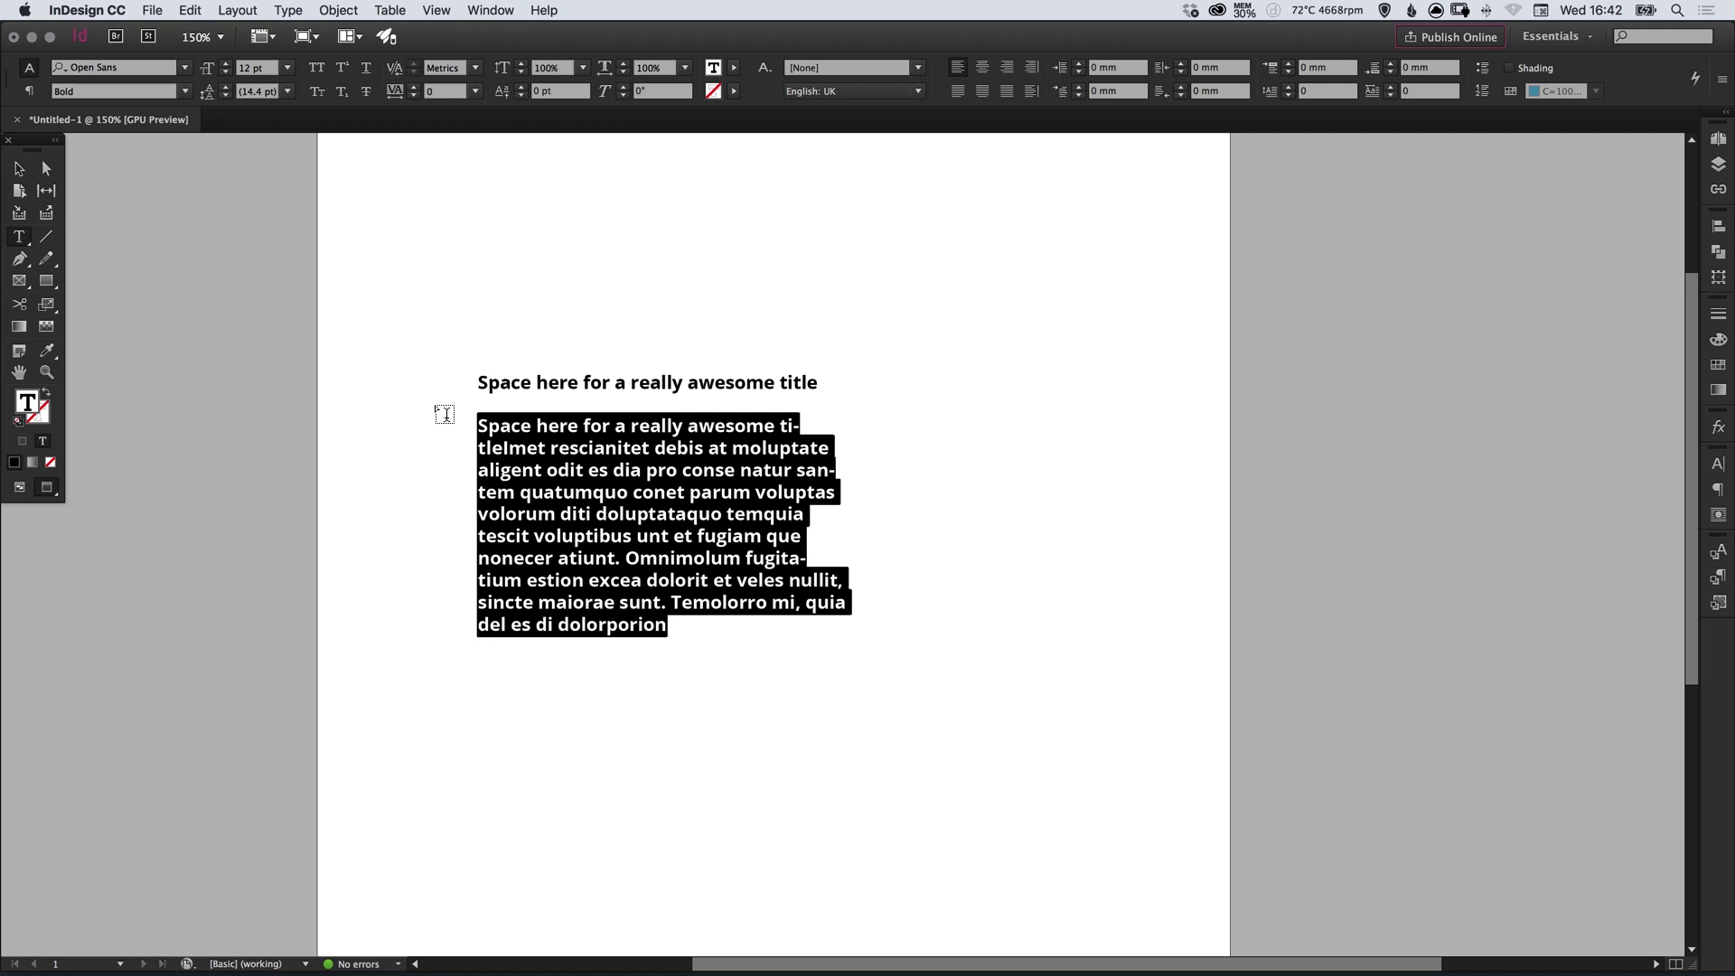
left_click(185, 91)
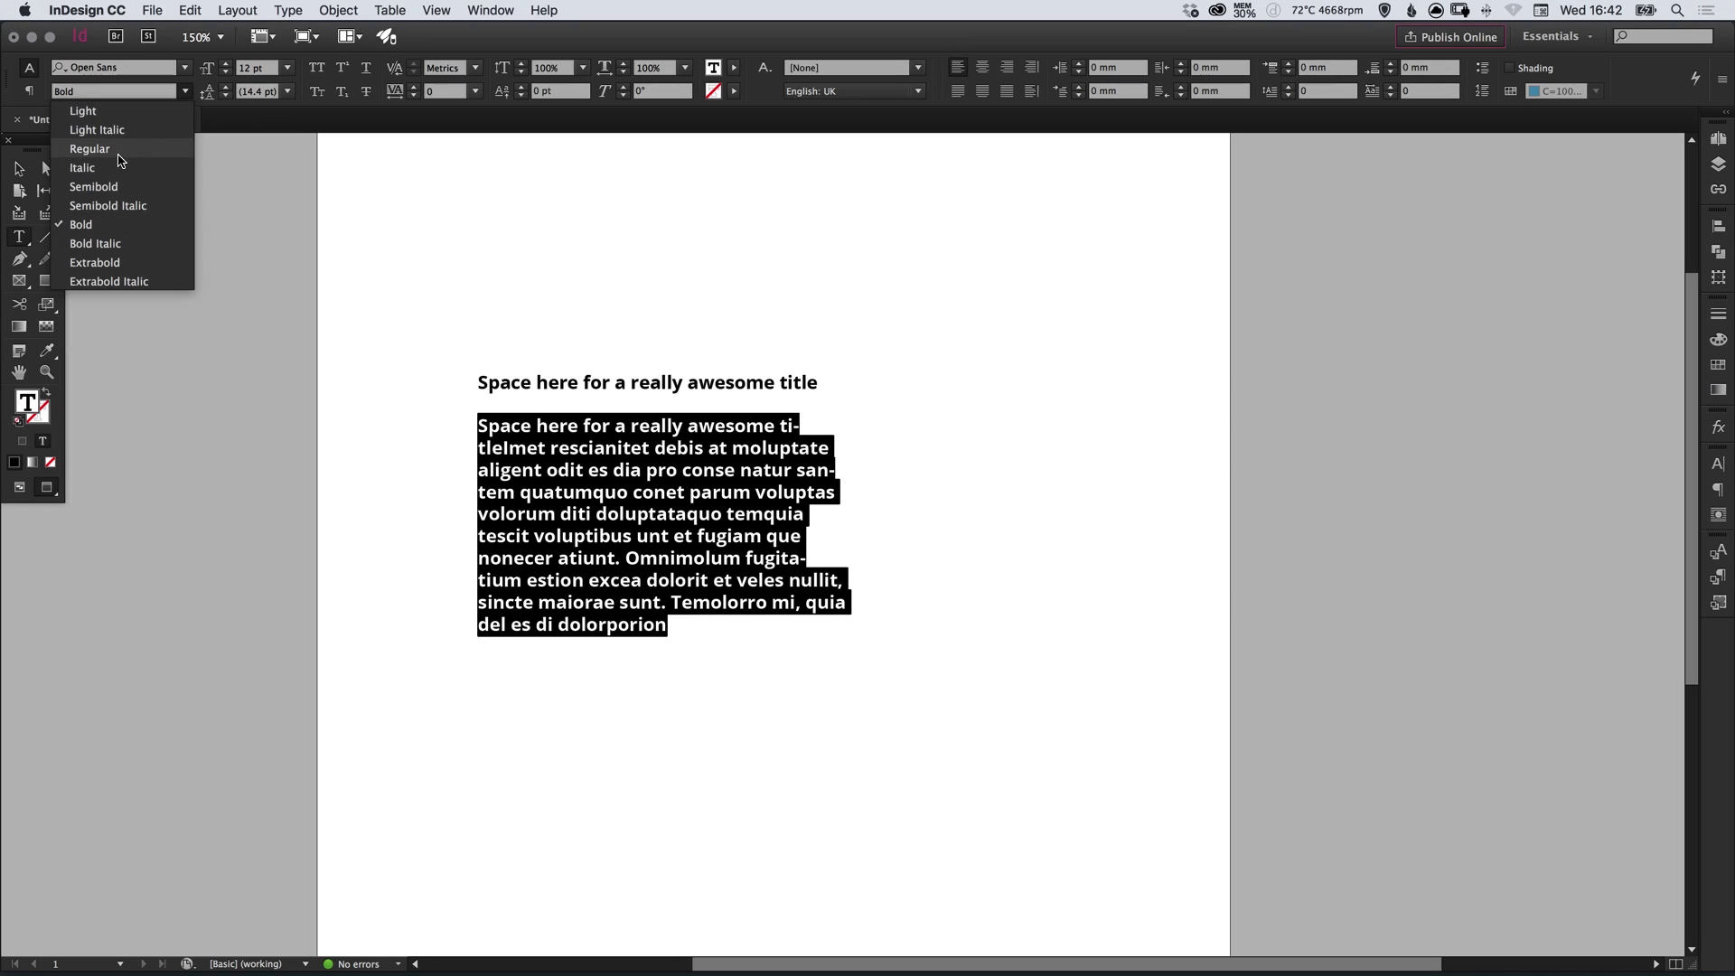
left_click(89, 149)
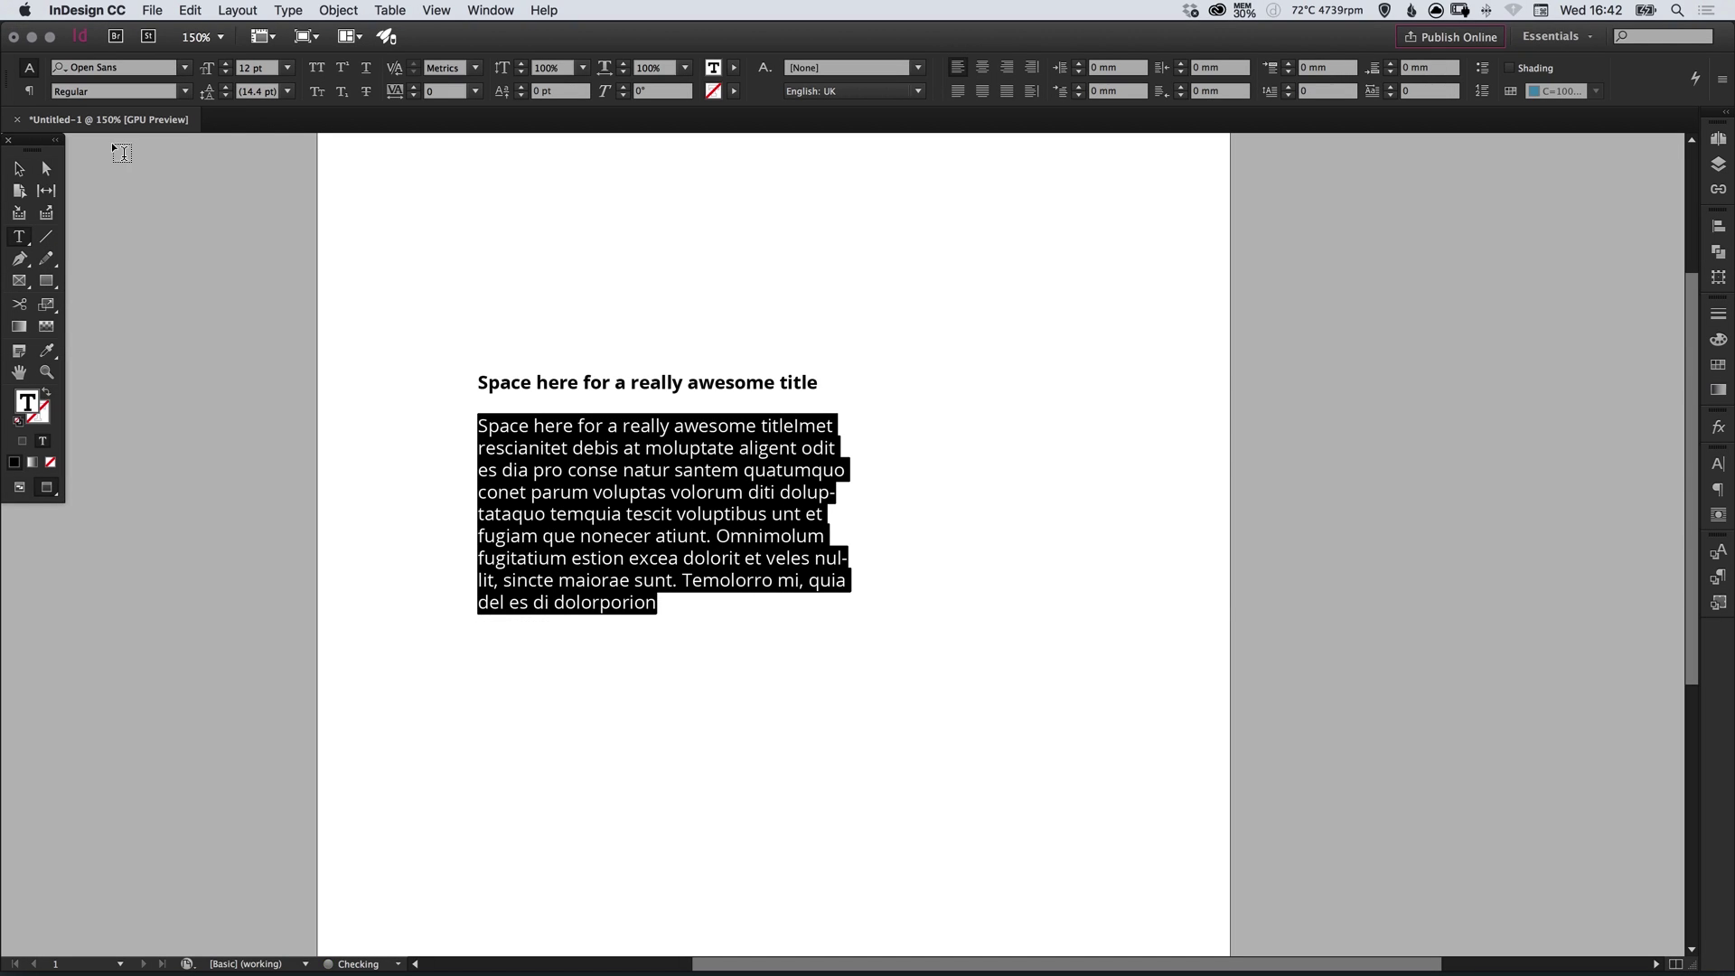
left_click(225, 73)
left_click(225, 72)
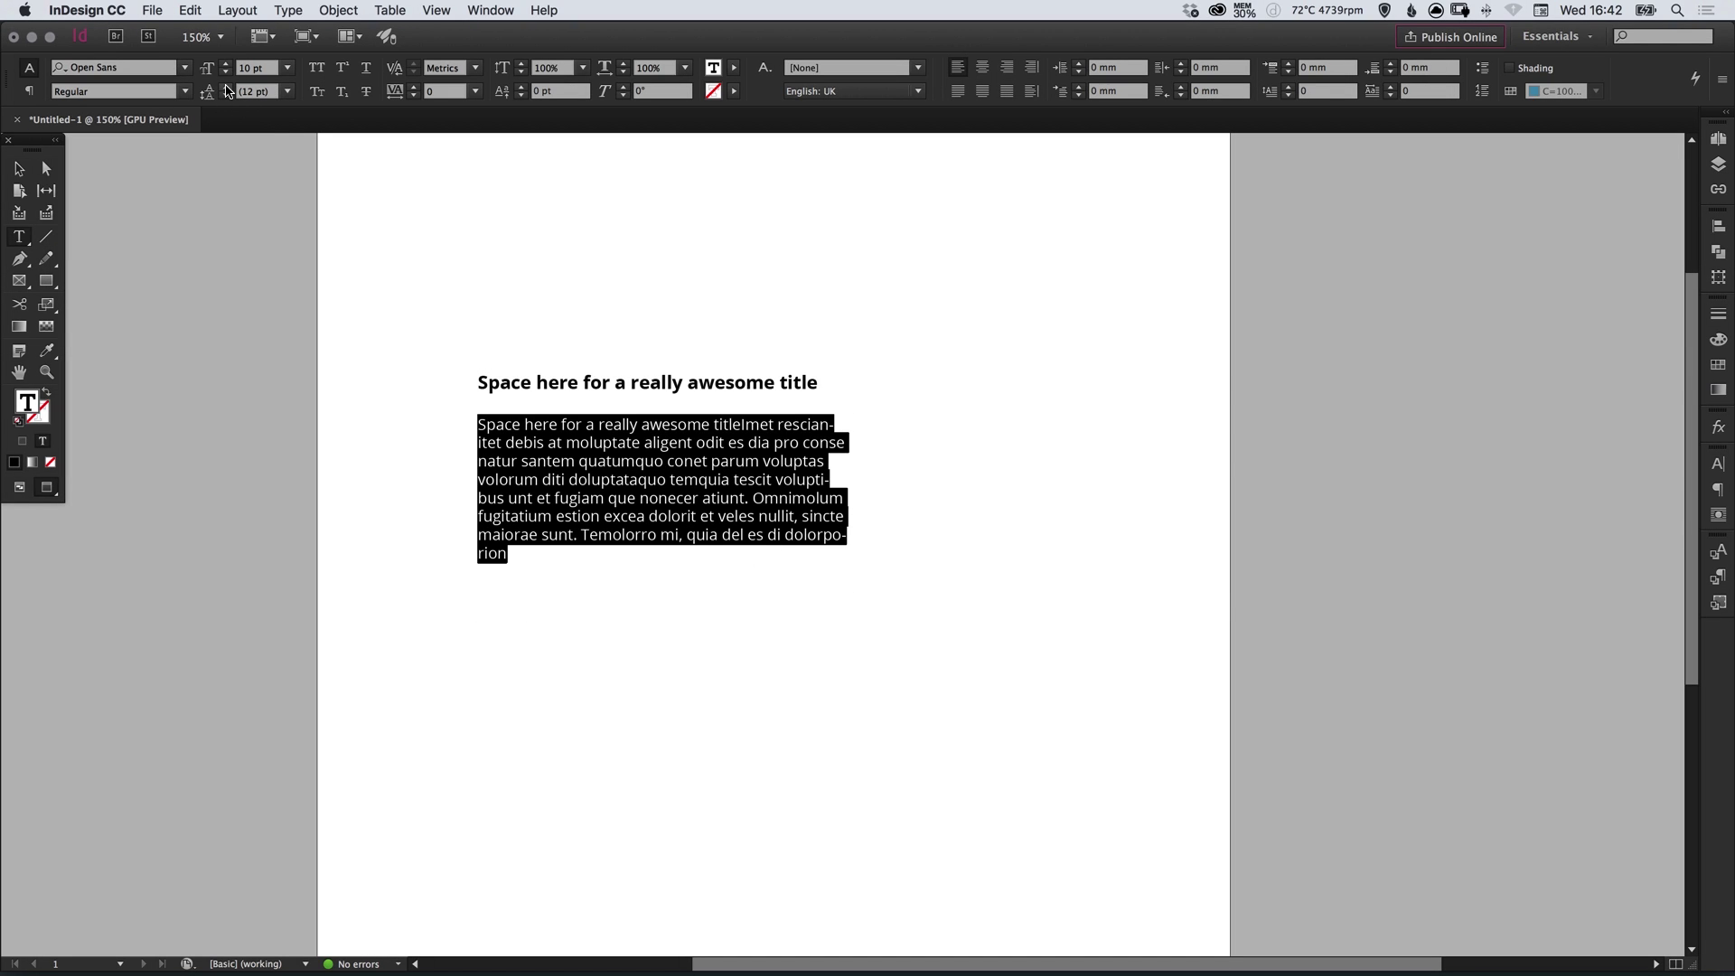
left_click(226, 87)
left_click(227, 89)
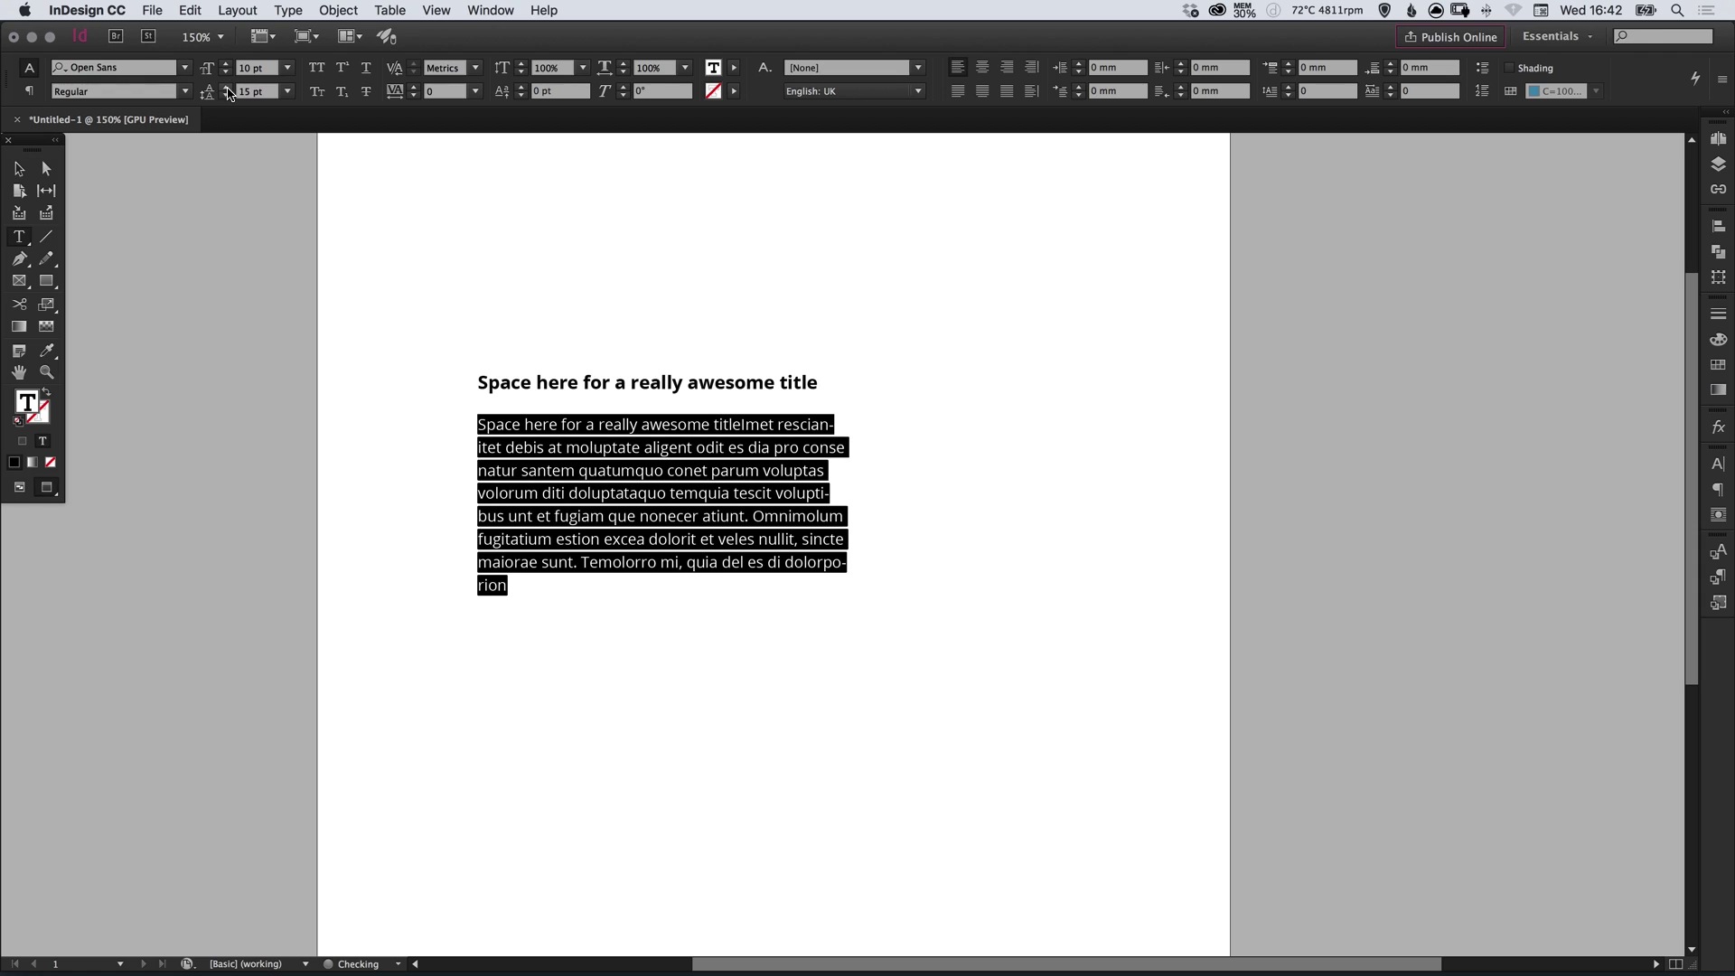
left_click(18, 168)
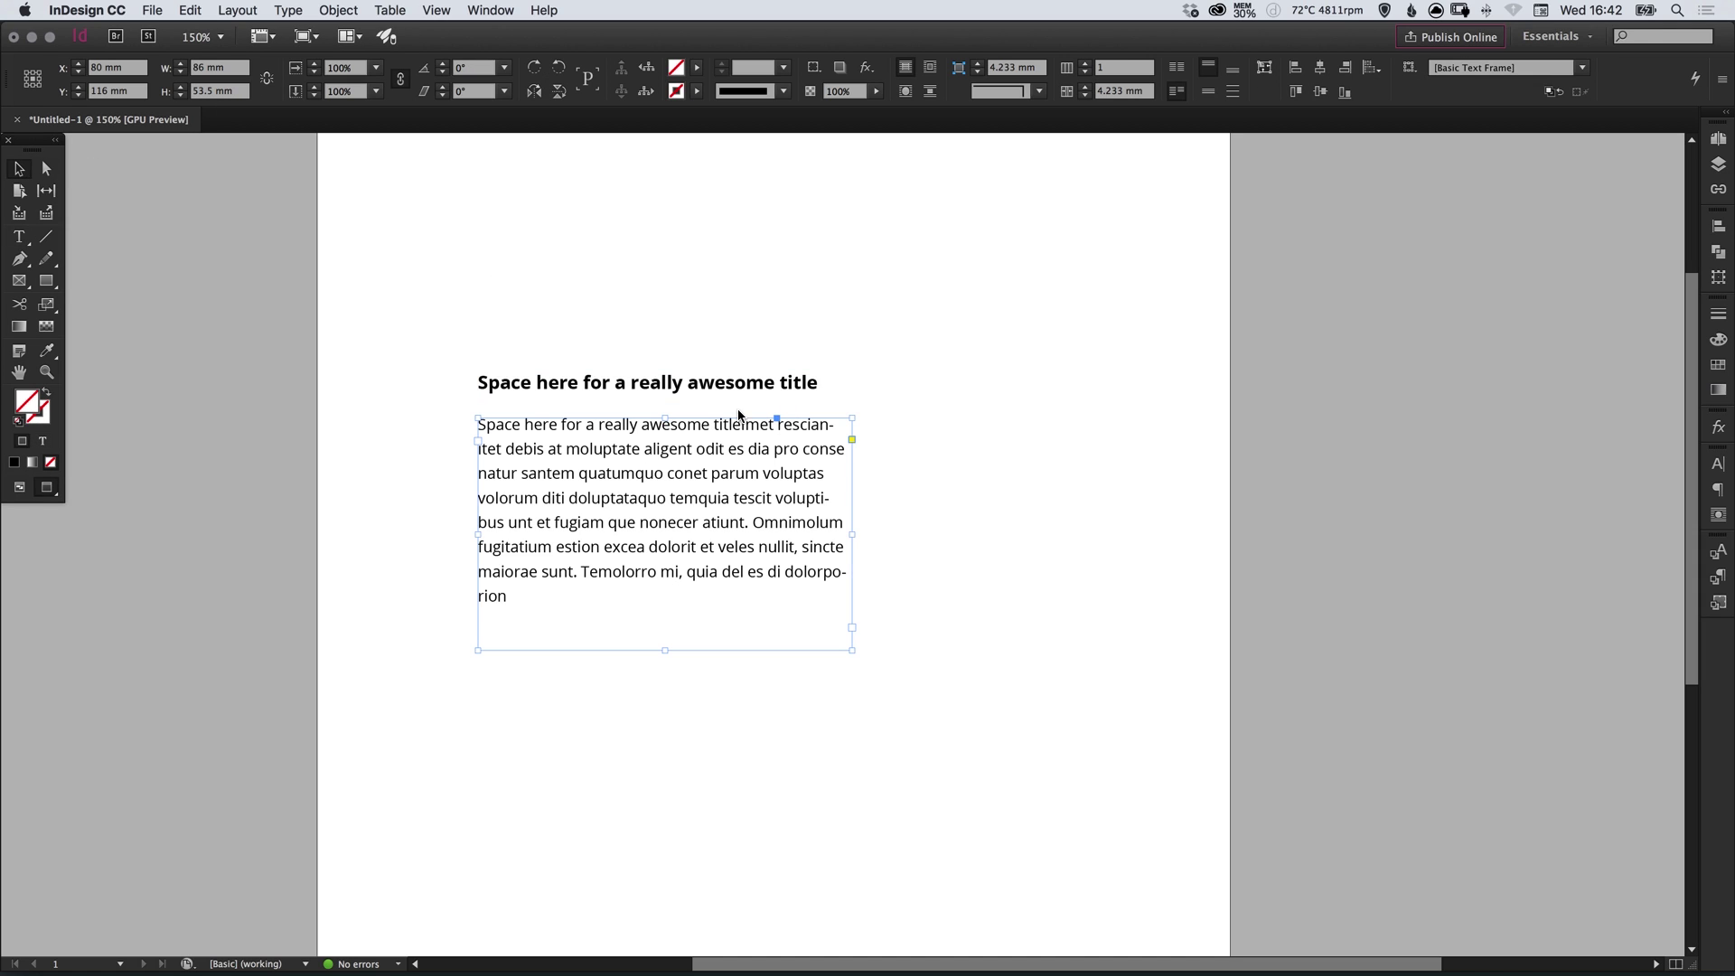
Move the title frame up a little, keeping the title words intact.
key("t")
left_click(634, 380)
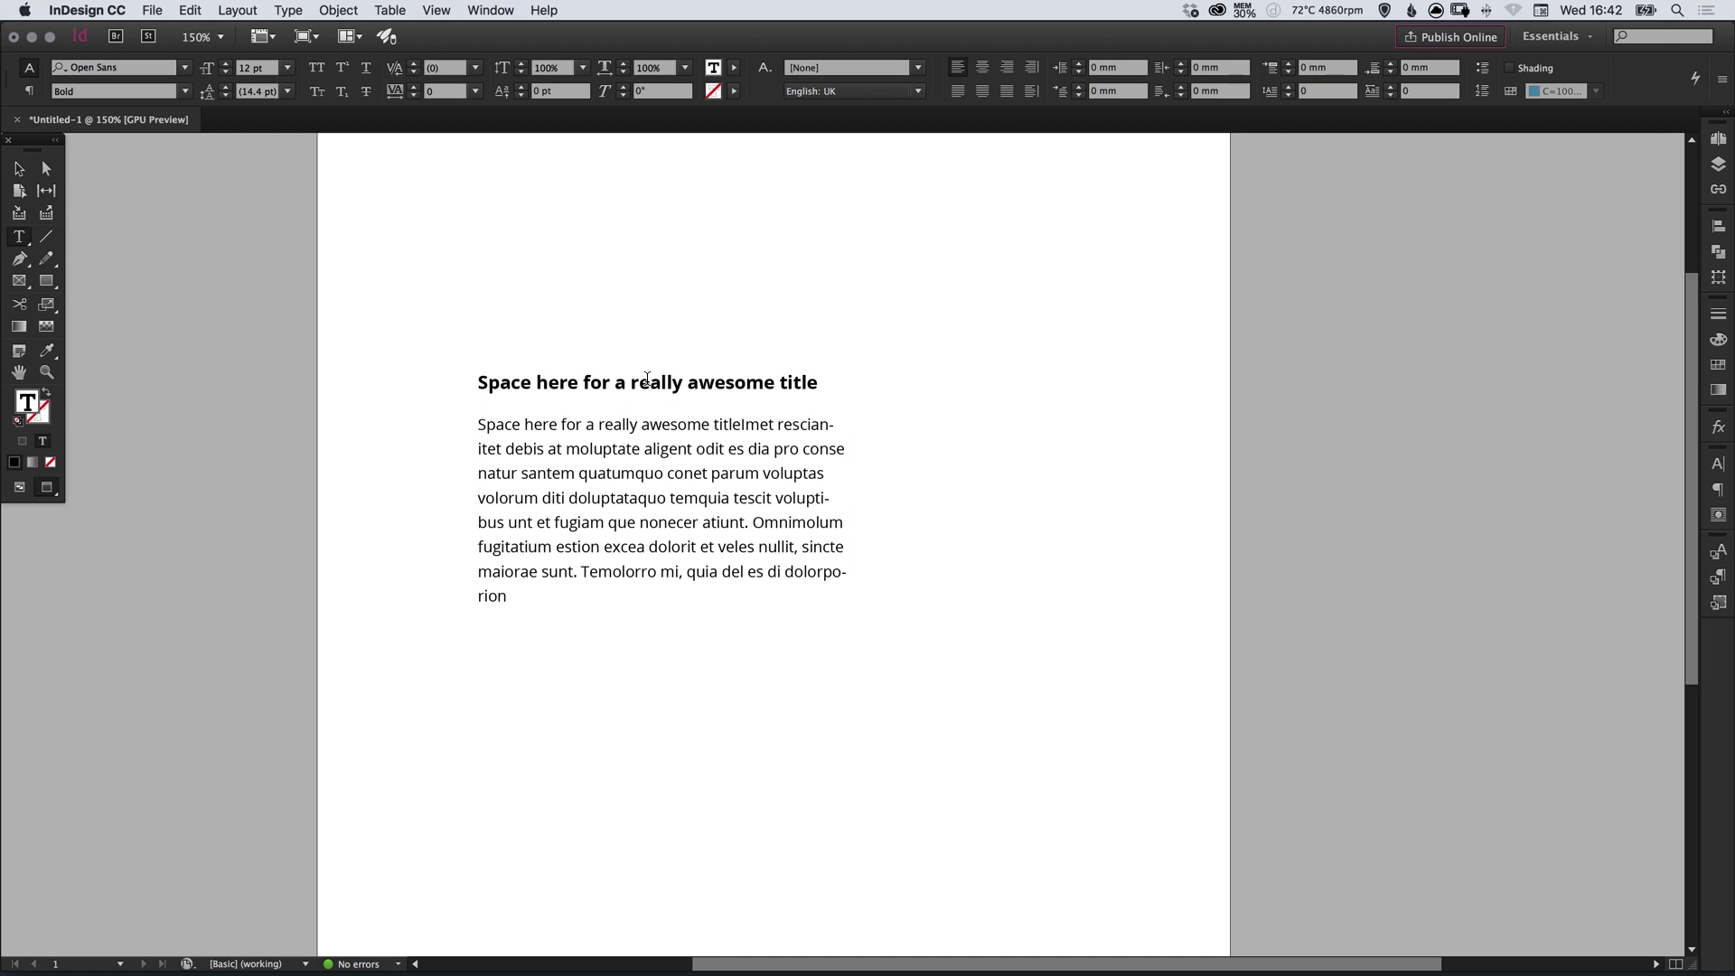
key("shift+End")
key("BackSpace")
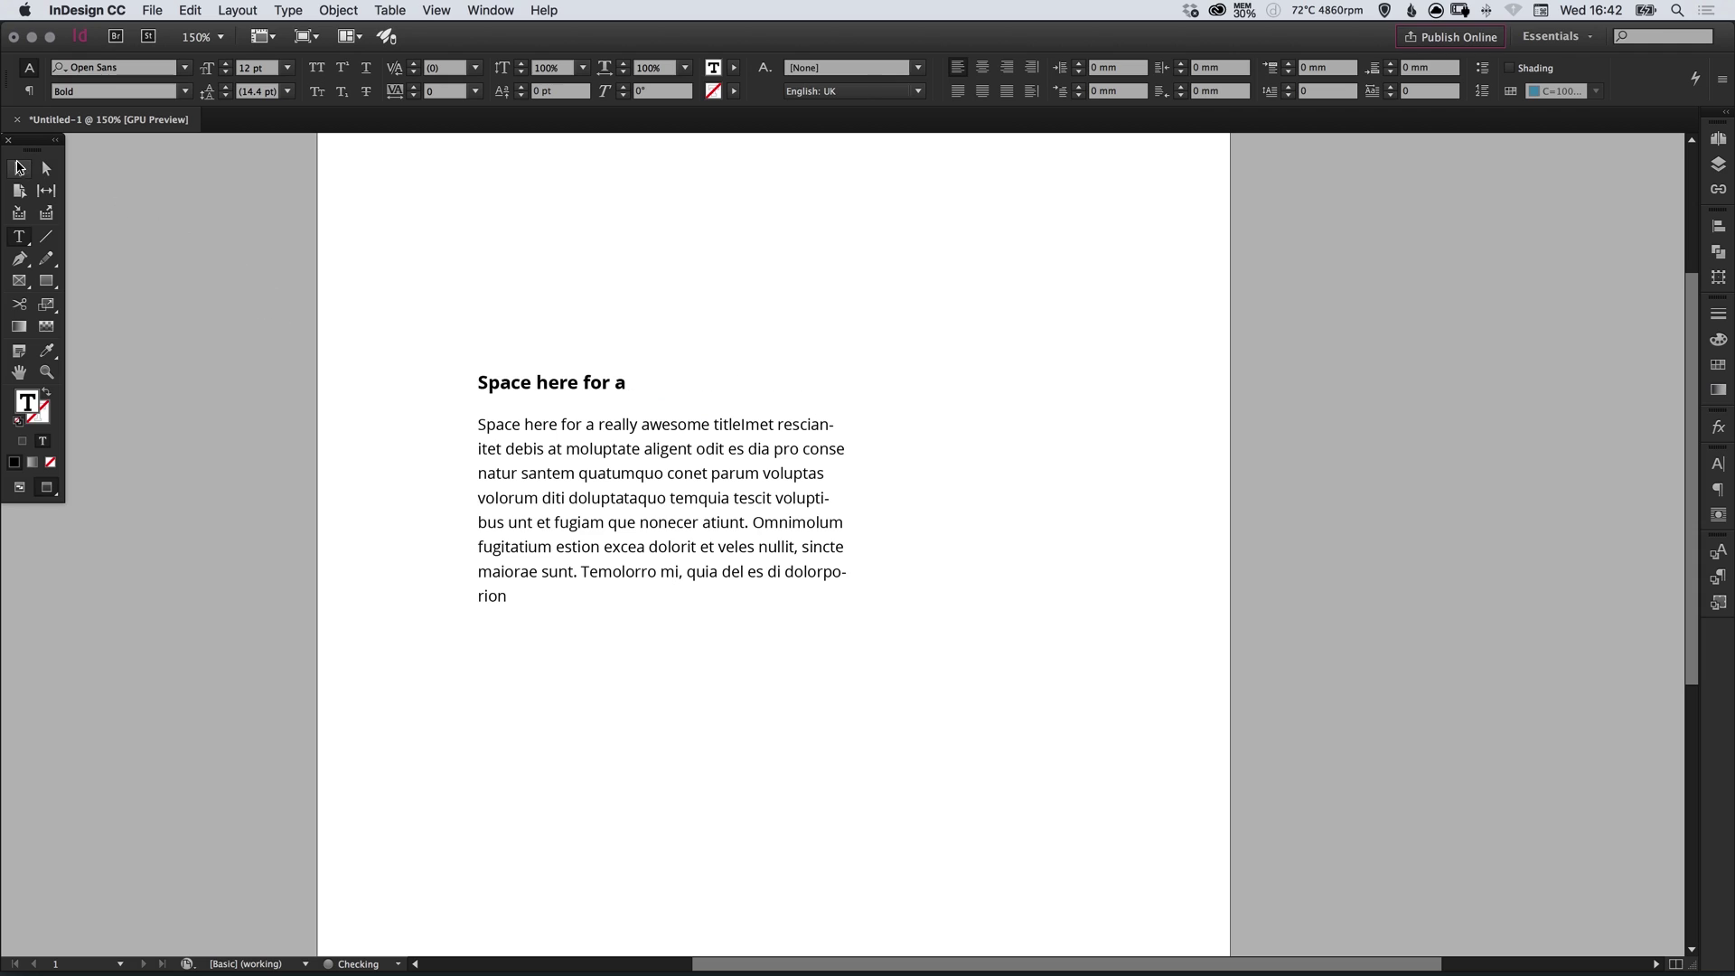
left_click(18, 168)
key("super+z")
left_click_drag(604, 398, 603, 373)
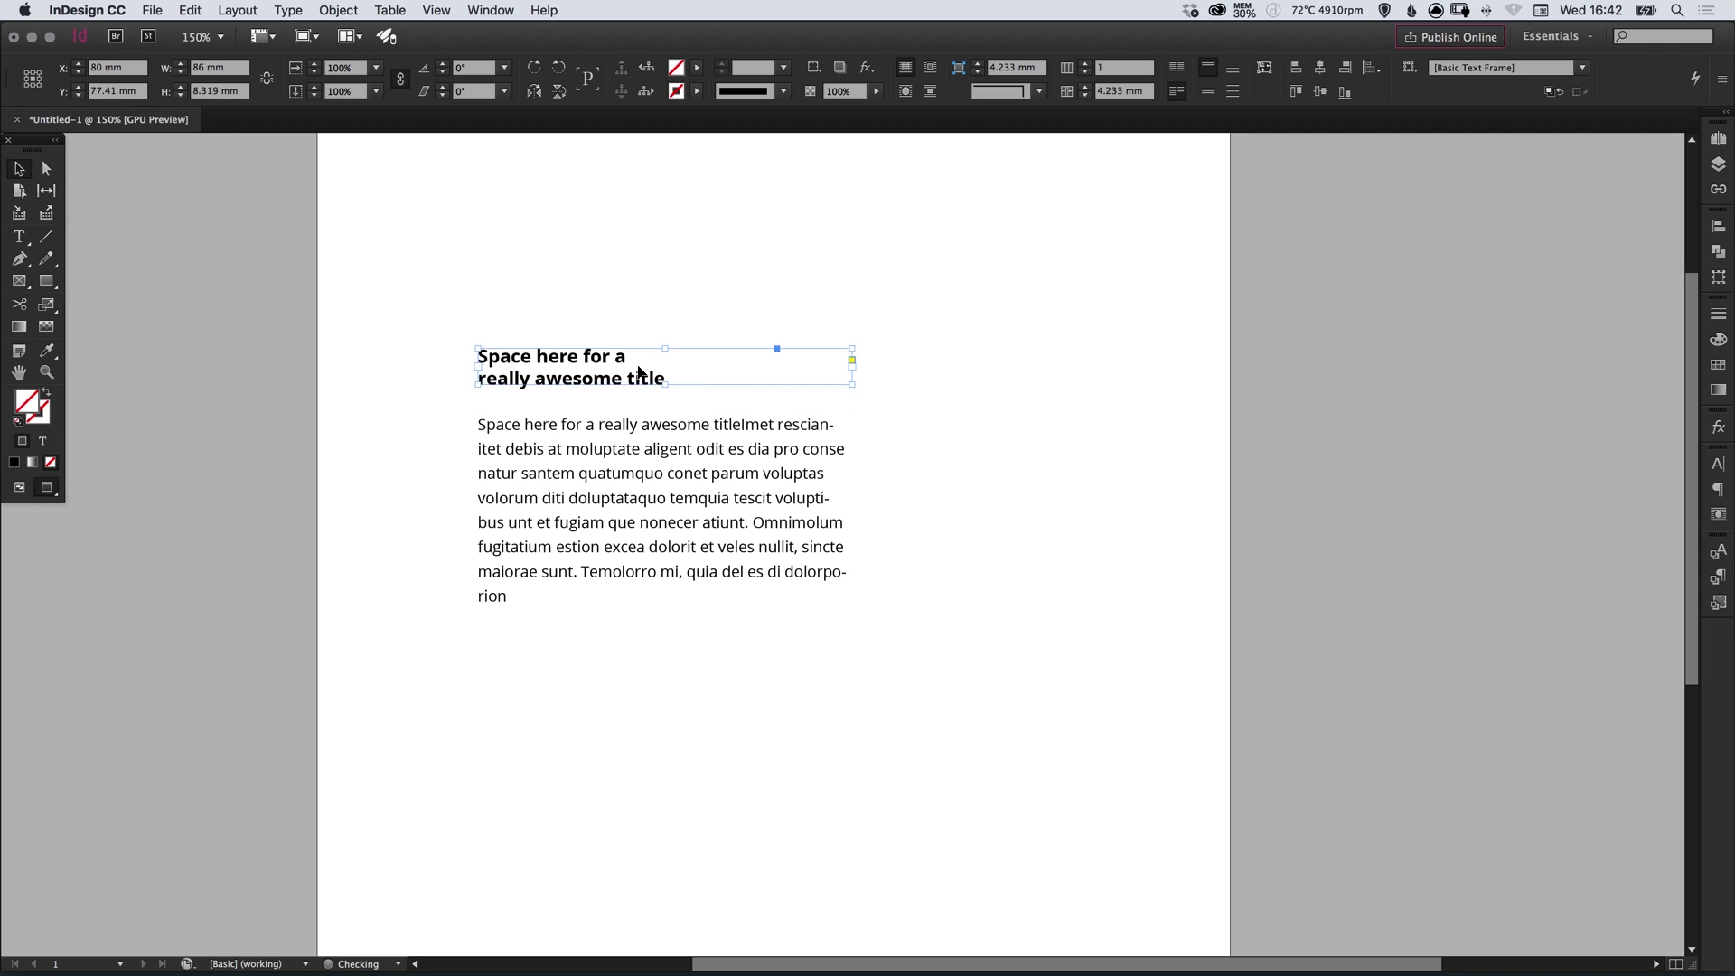
Enlarge the title to 18 pt over two lines, fit its frame, and set 20 pt leading.
double_click(604, 357)
key("super+a")
left_click(225, 64)
left_click(225, 64)
left_click(225, 65)
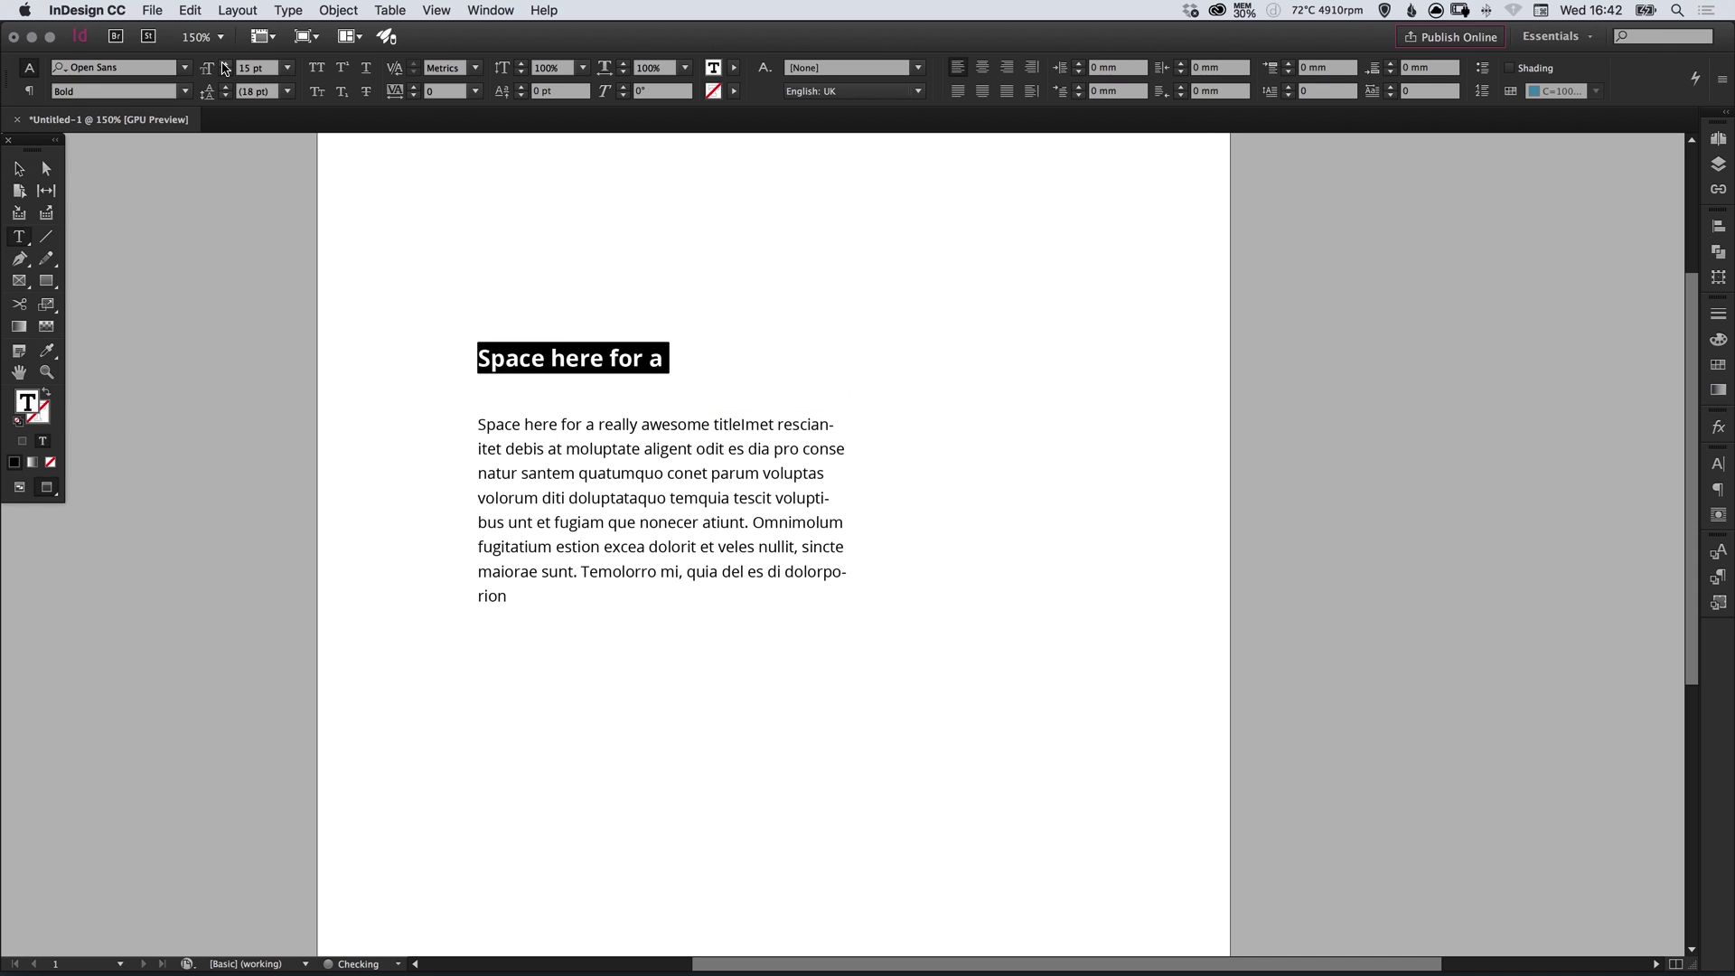
left_click(225, 64)
left_click(225, 64)
left_click(225, 64)
key("Escape")
key("super+alt+c")
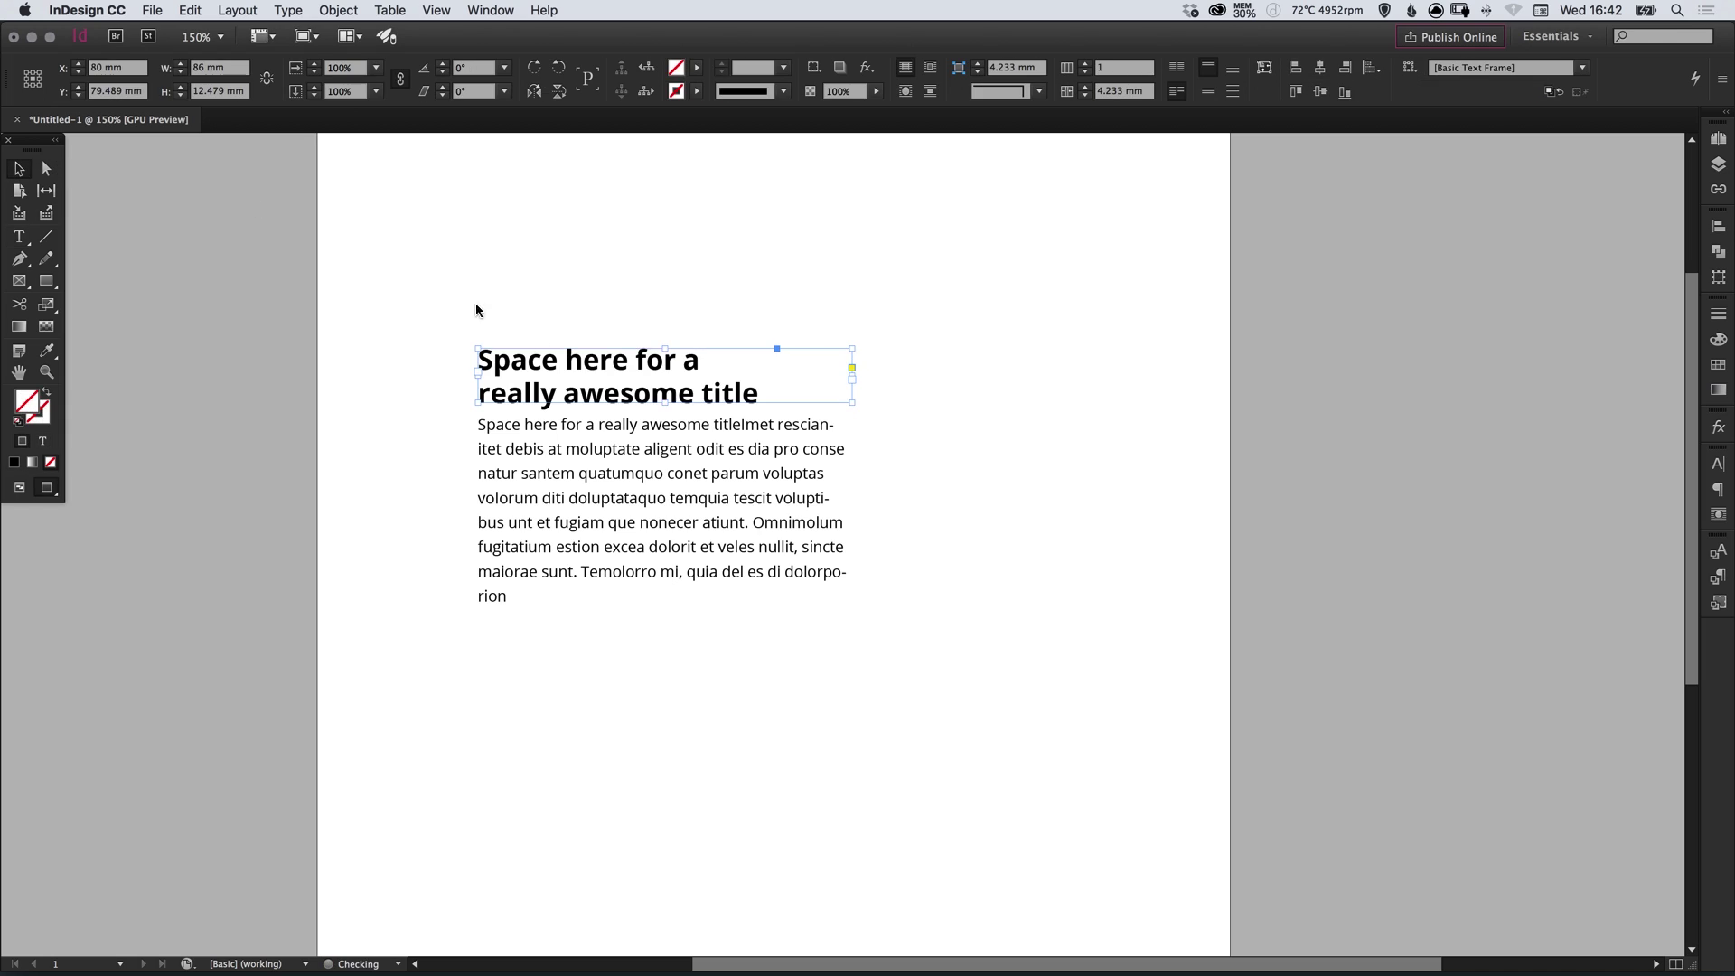
double_click(565, 365)
key("super+a")
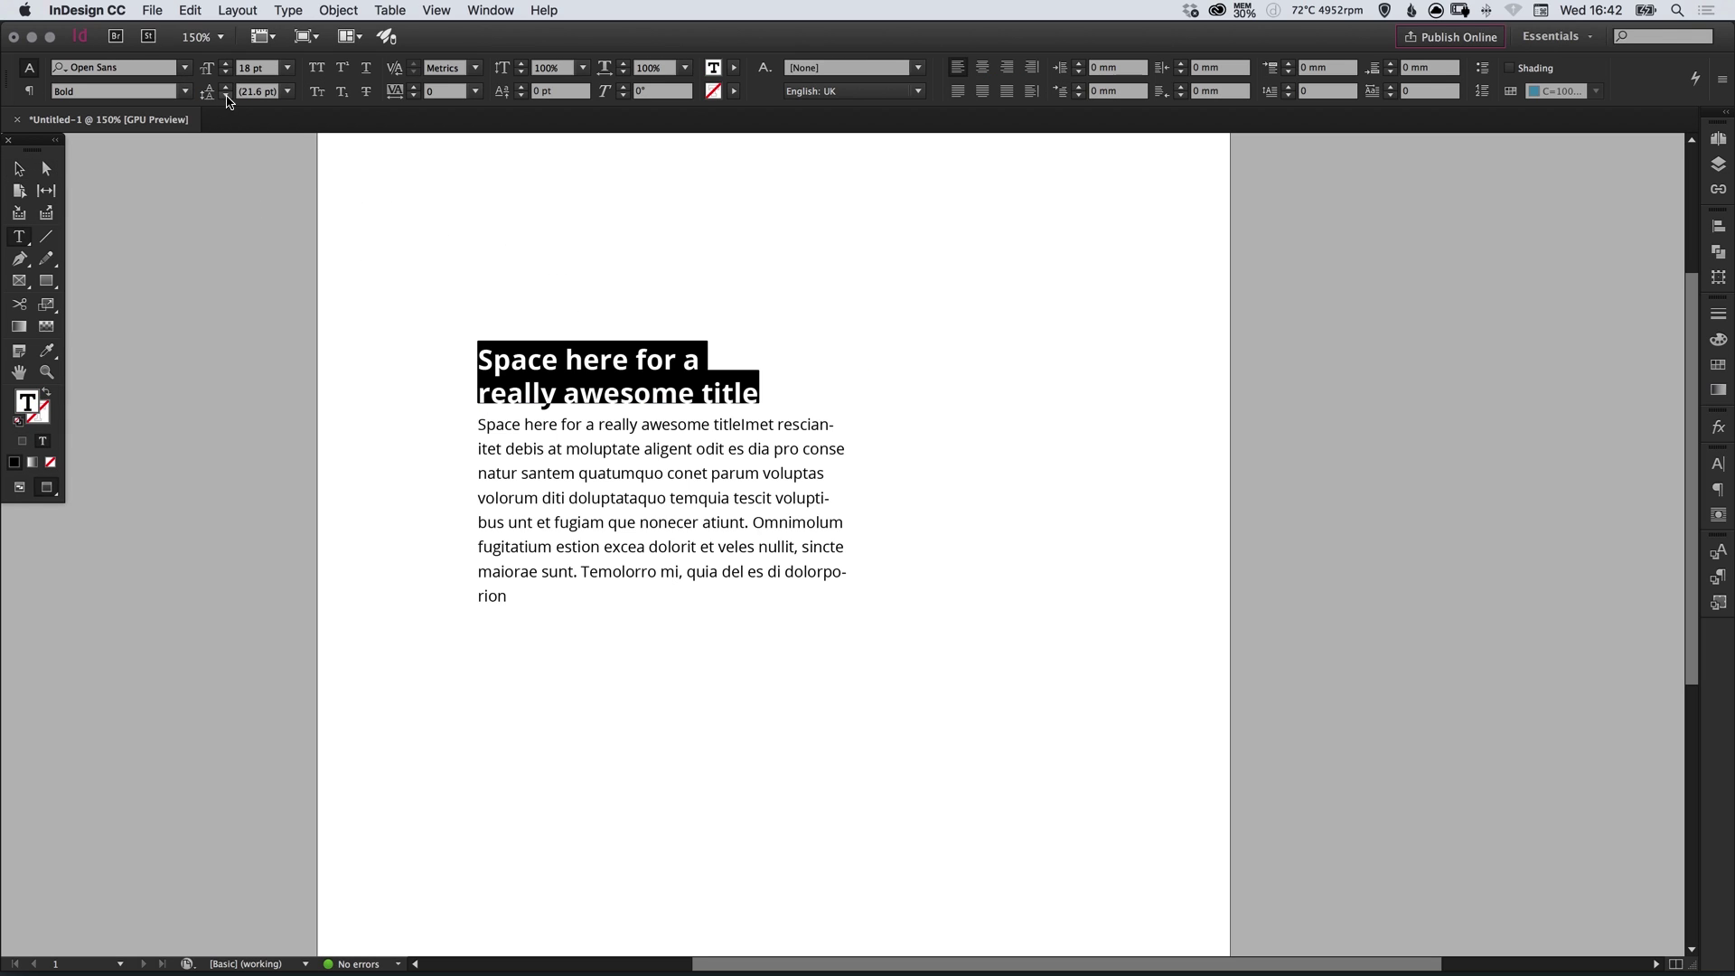
left_click(226, 97)
left_click(226, 97)
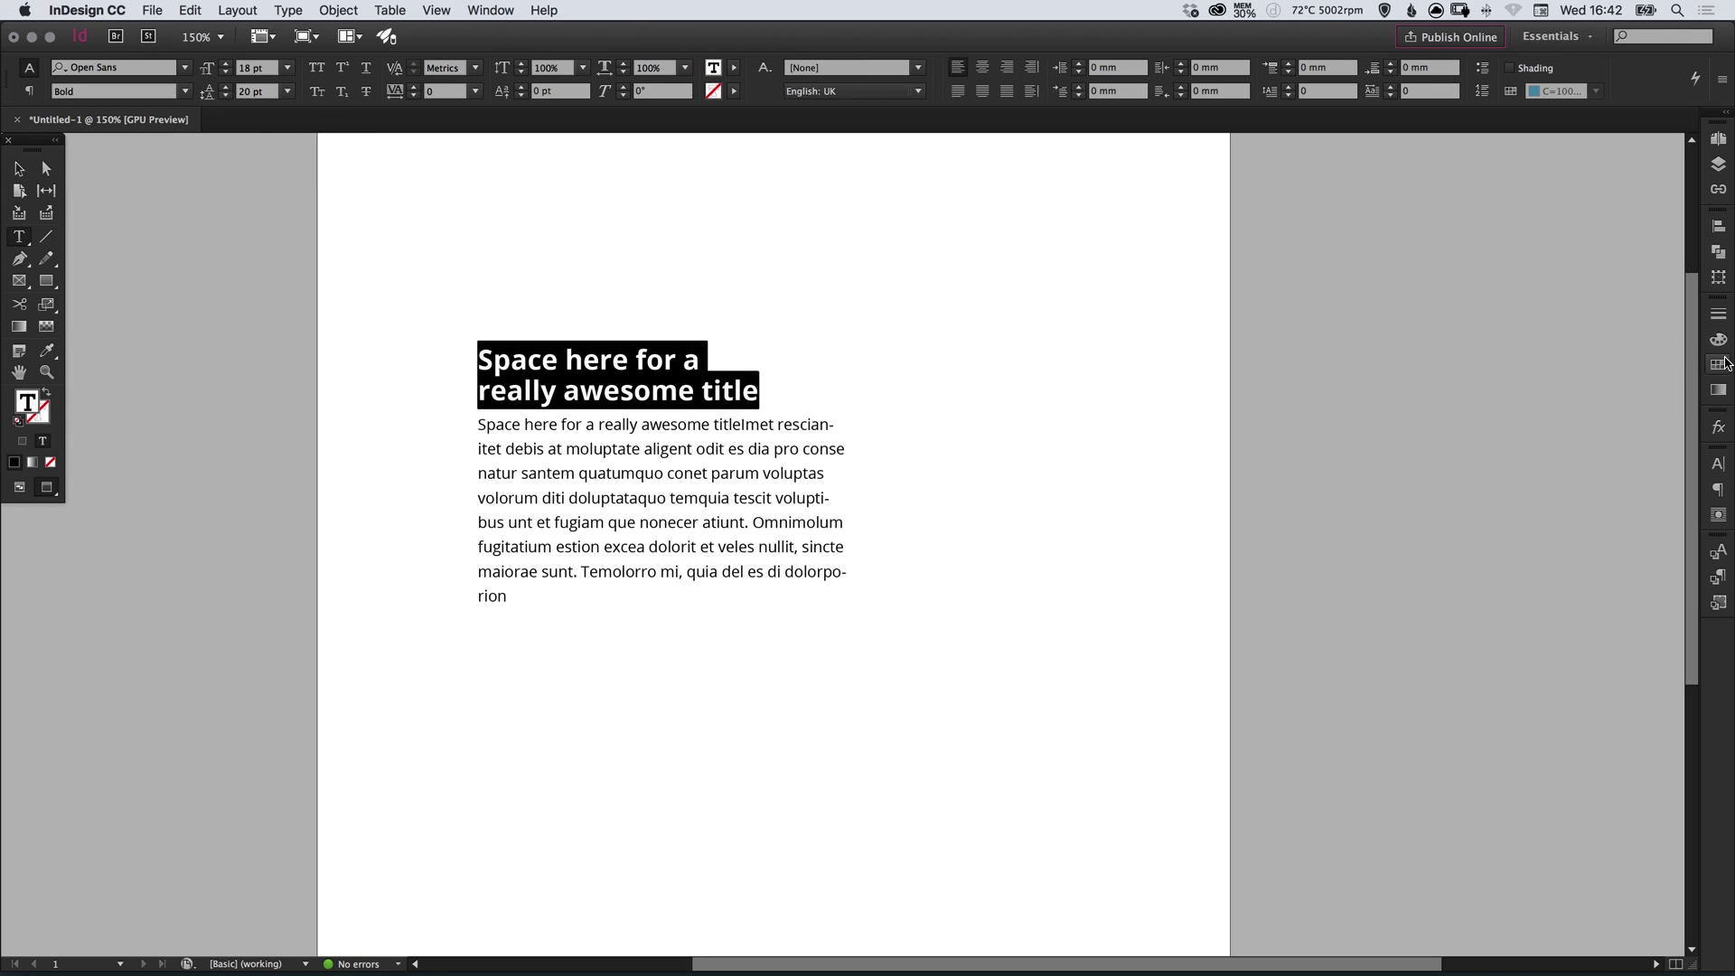
left_click(1719, 364)
Colour the title with the magenta C=0 M=100 Y=0 K=0 swatch.
left_click(1559, 455)
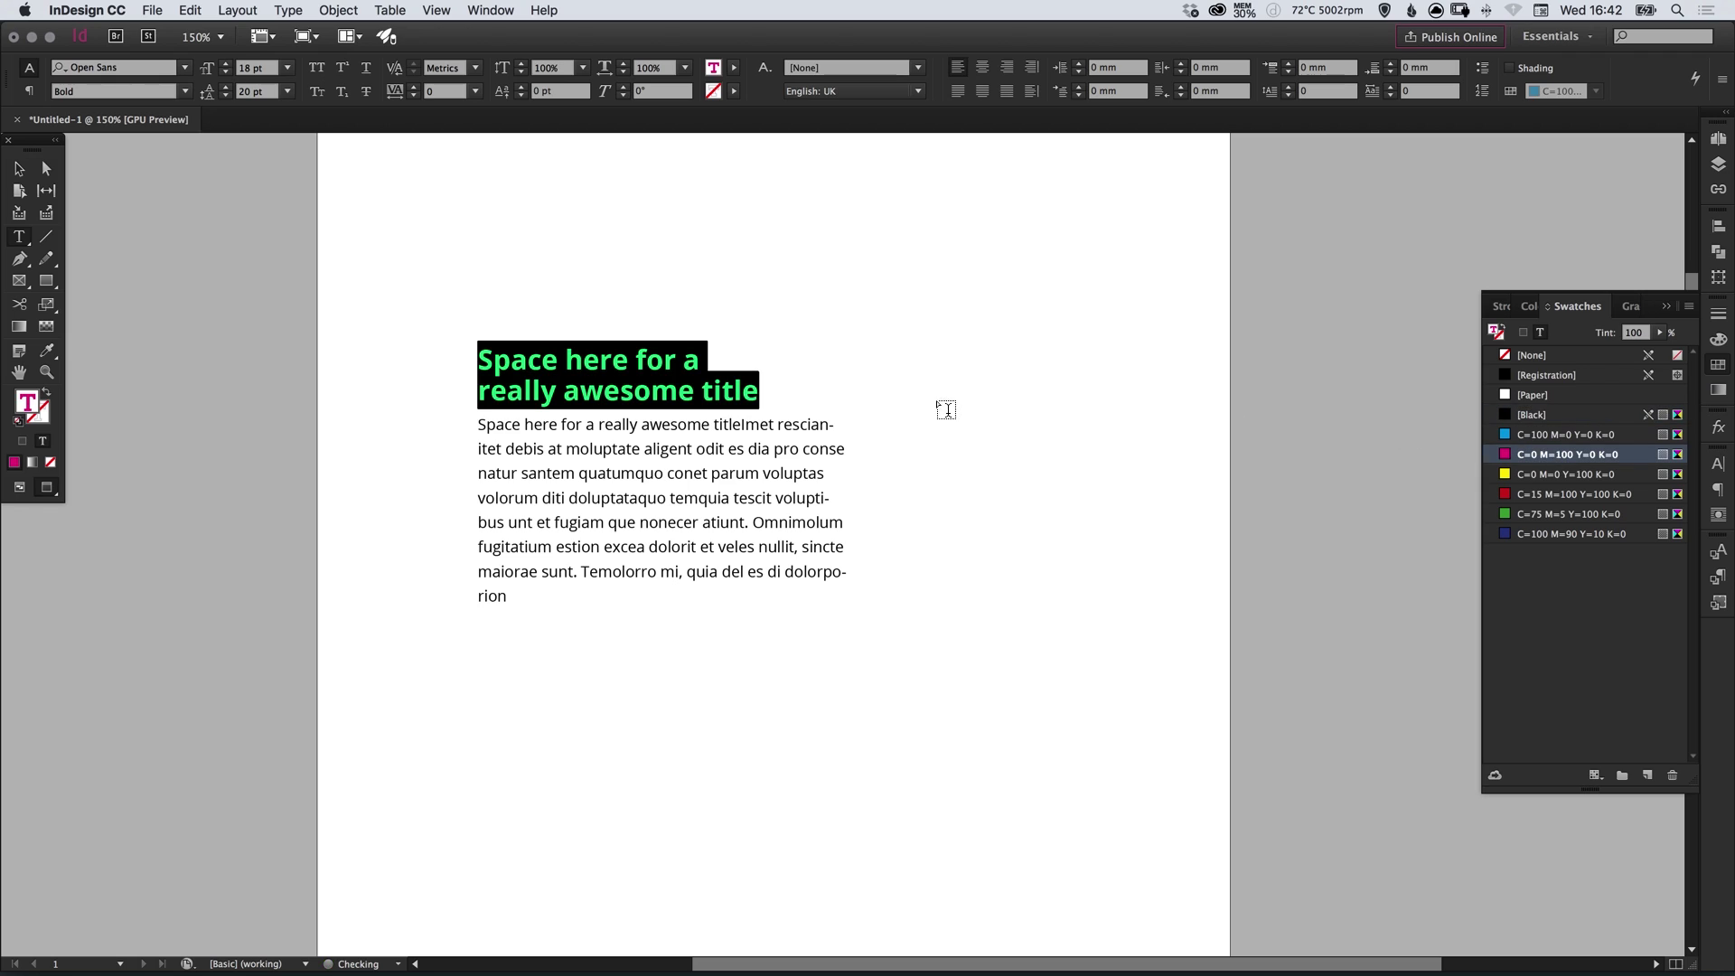
left_click(654, 387)
key("Escape")
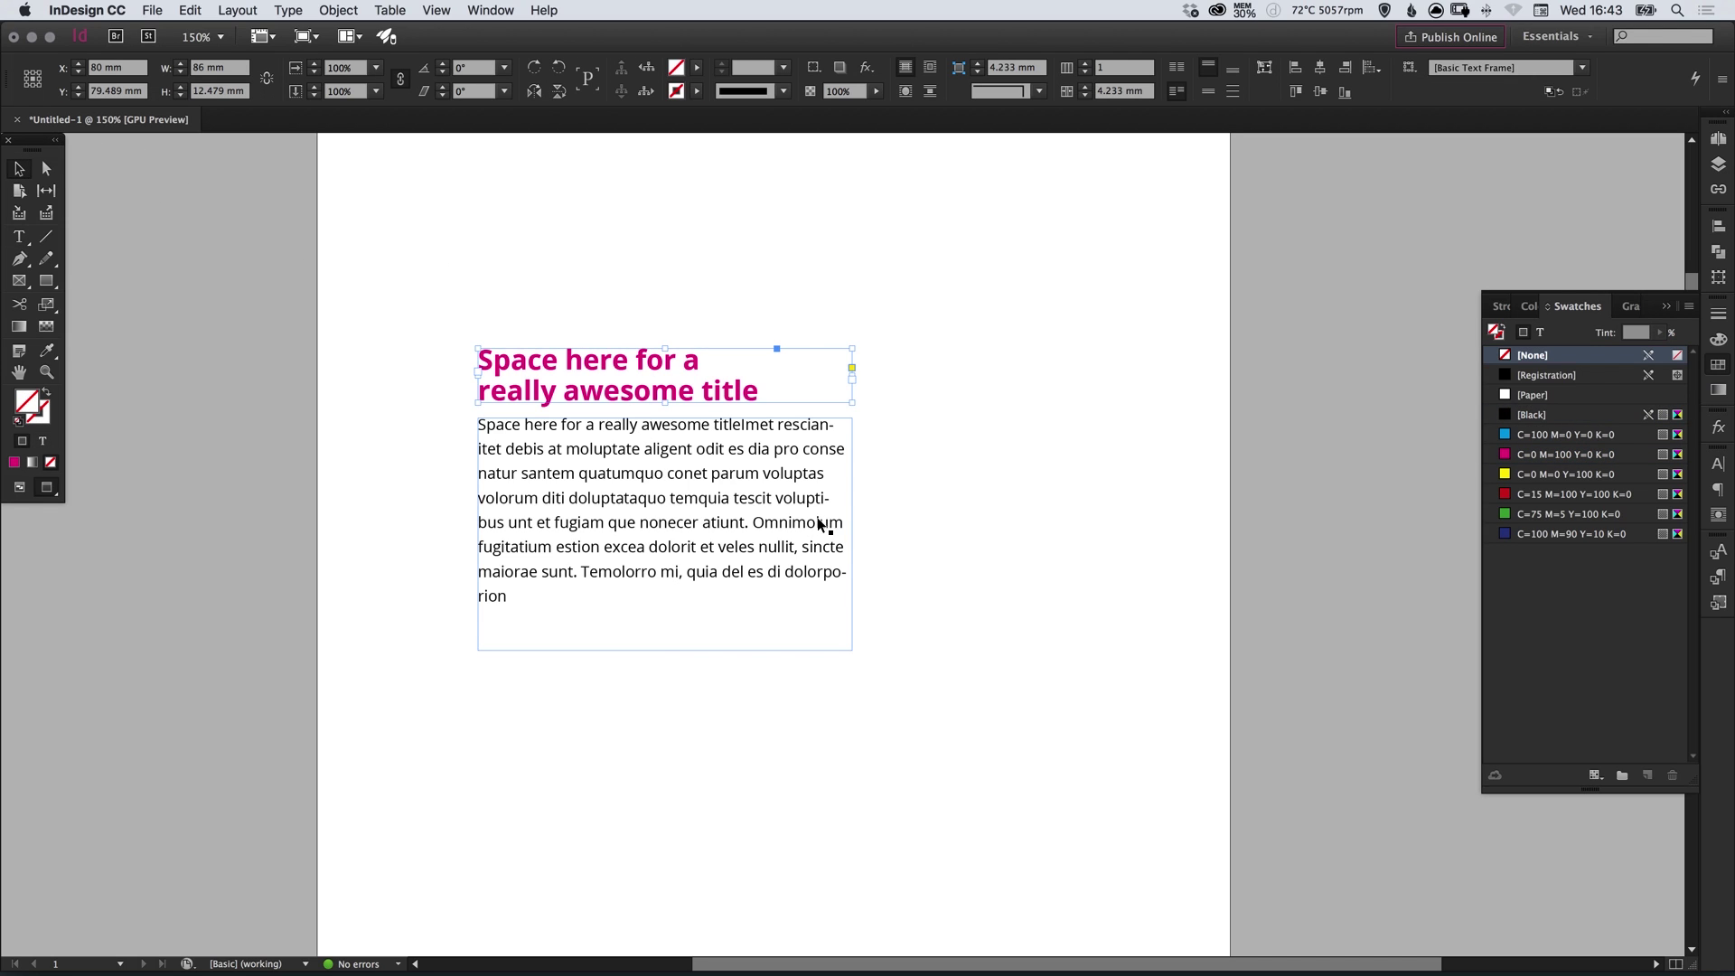
Narrow the body text frame to 74 mm wide so the paragraph rewraps.
left_click(825, 527)
left_click_drag(850, 534, 800, 545)
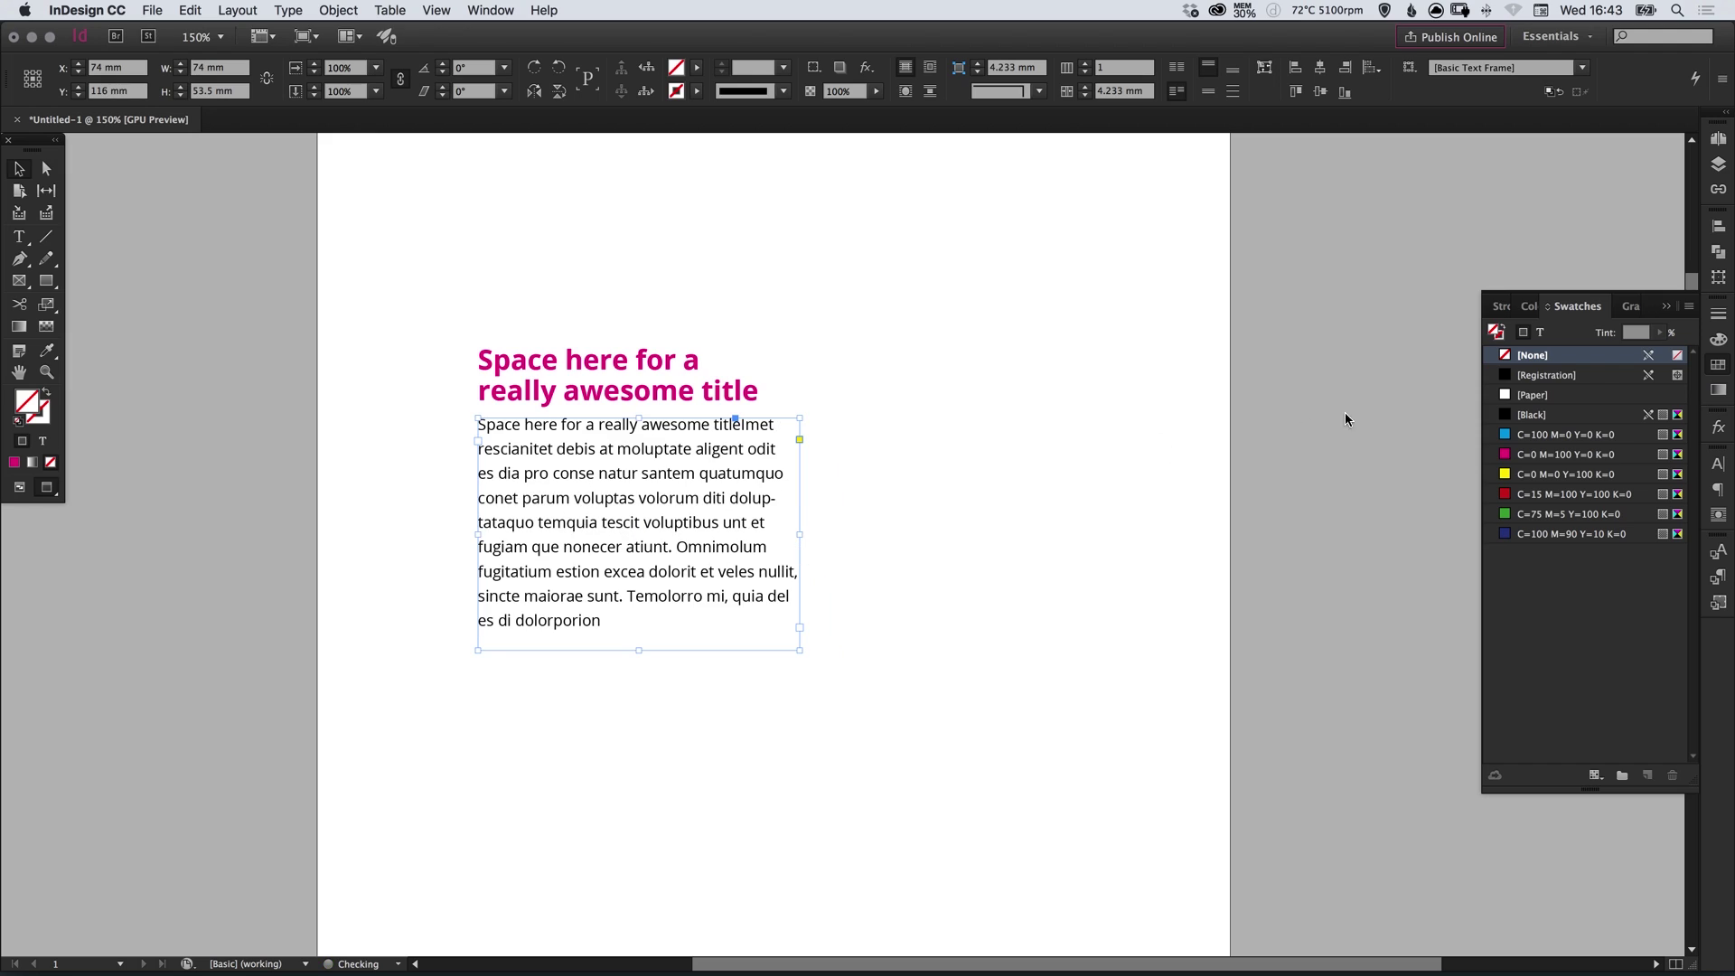
left_click(1720, 366)
left_click(988, 470)
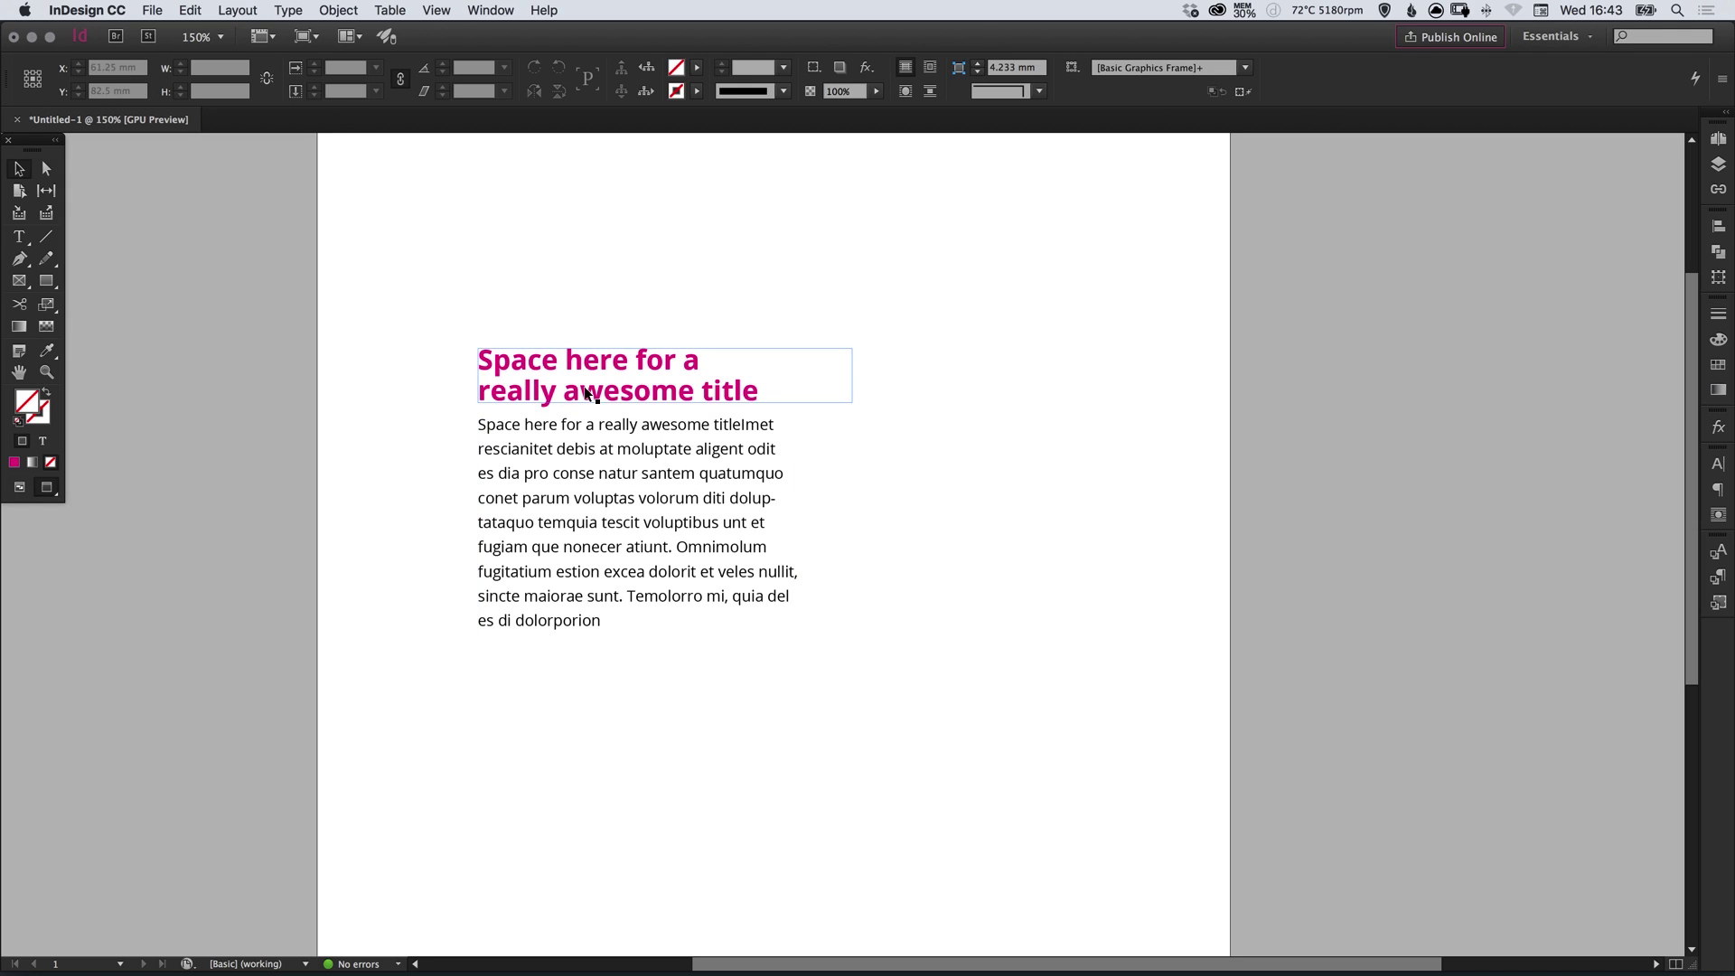
Select the title text and create Character Style 1 from it, then apply it.
double_click(761, 391)
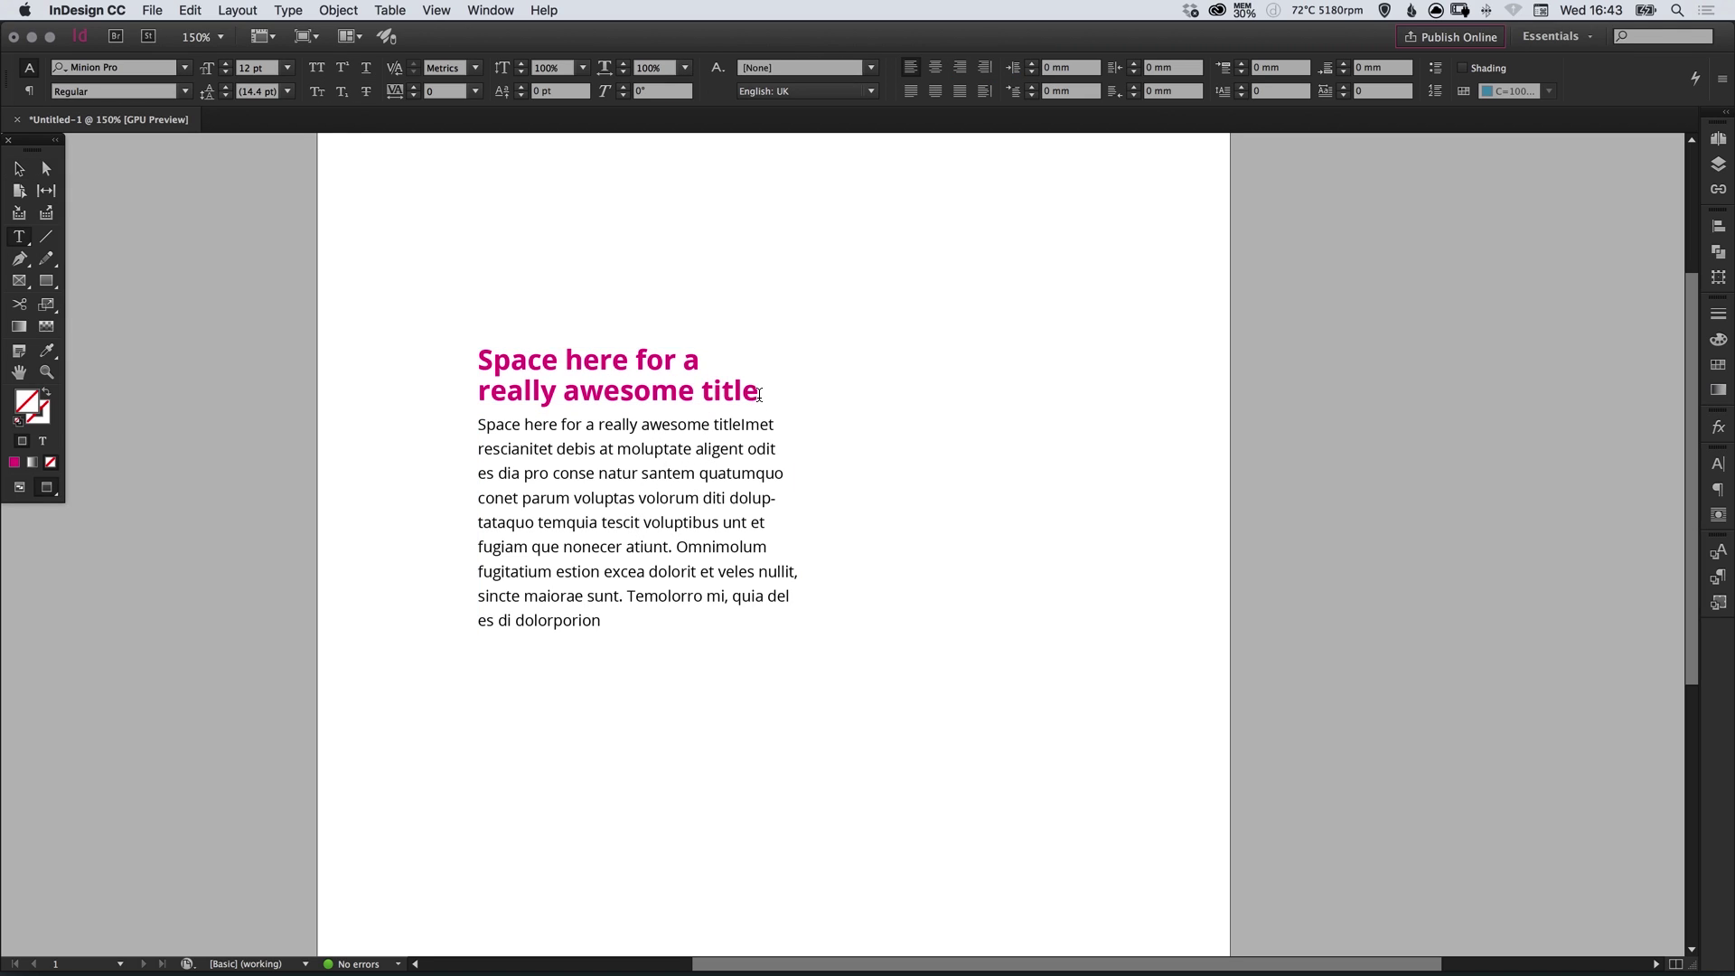
left_click_drag(761, 390, 474, 354)
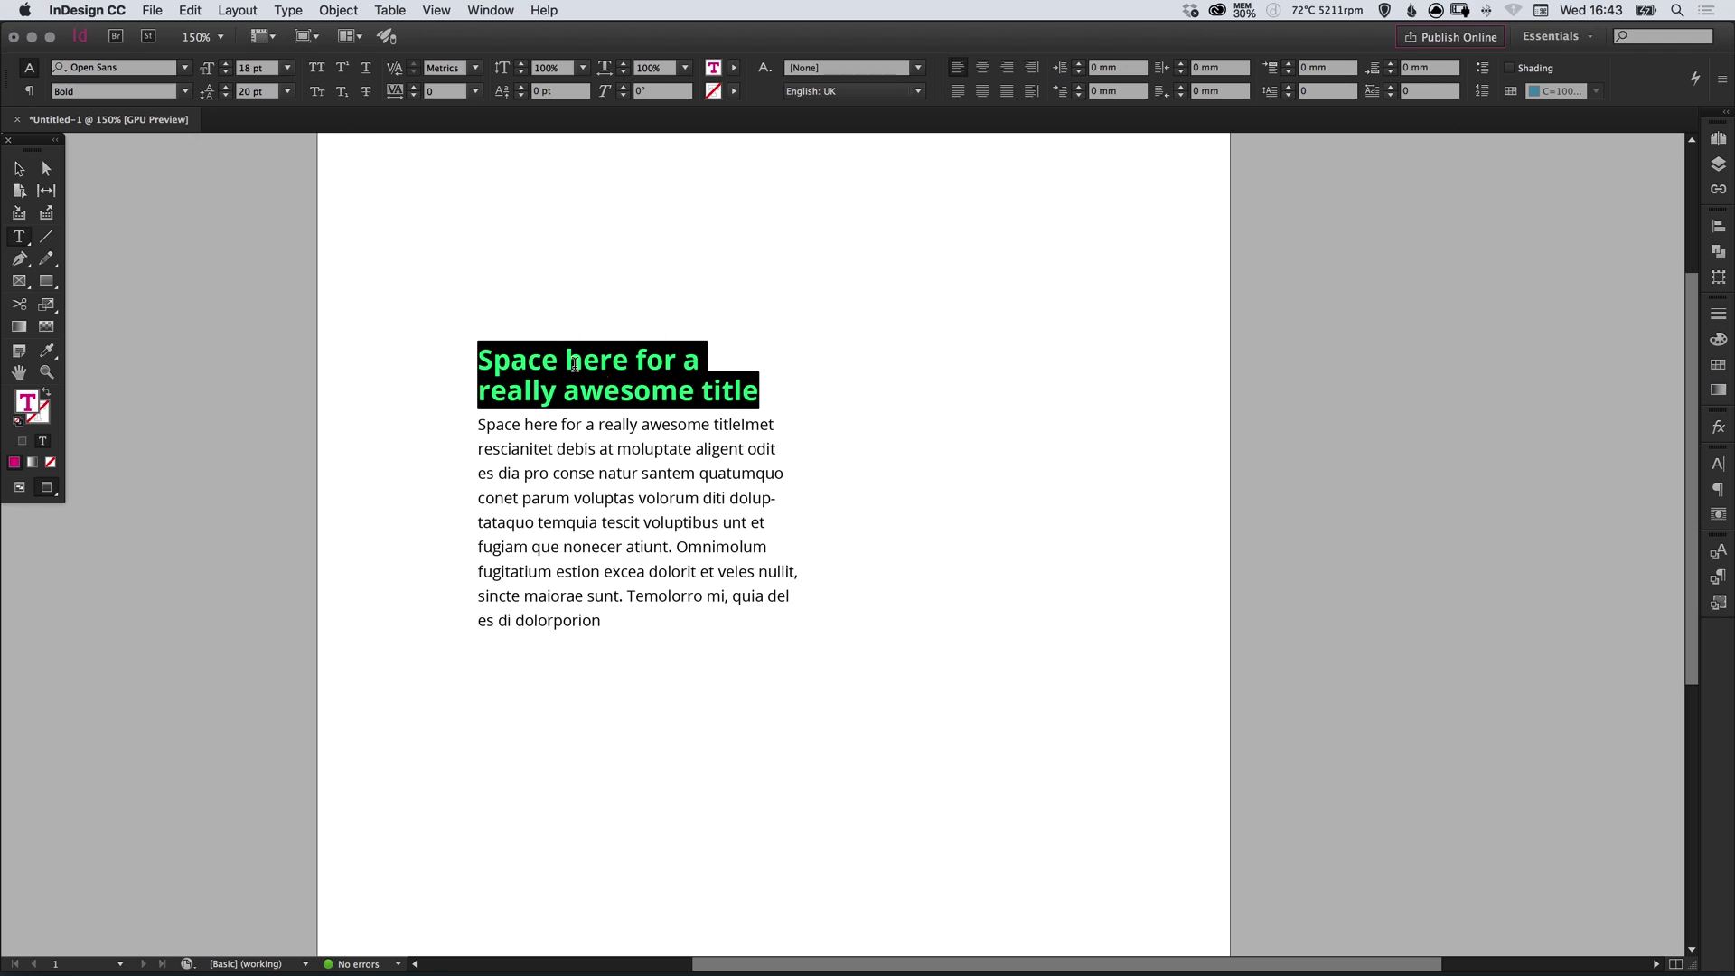
left_click(1719, 553)
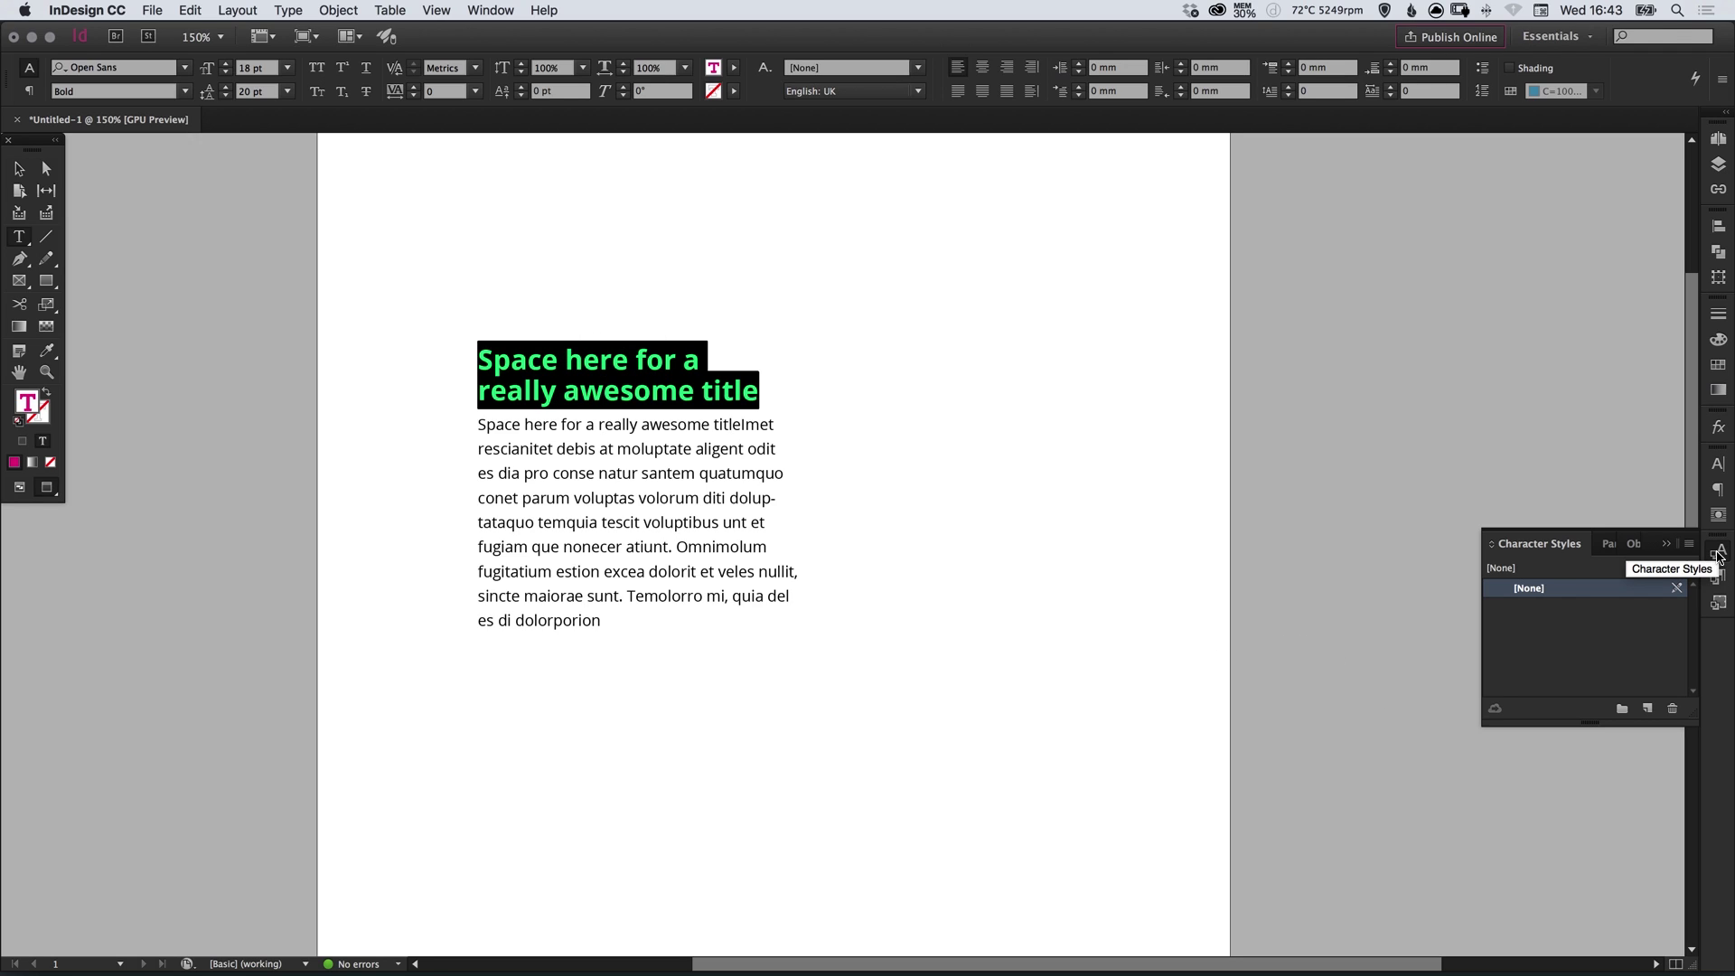
left_click(491, 10)
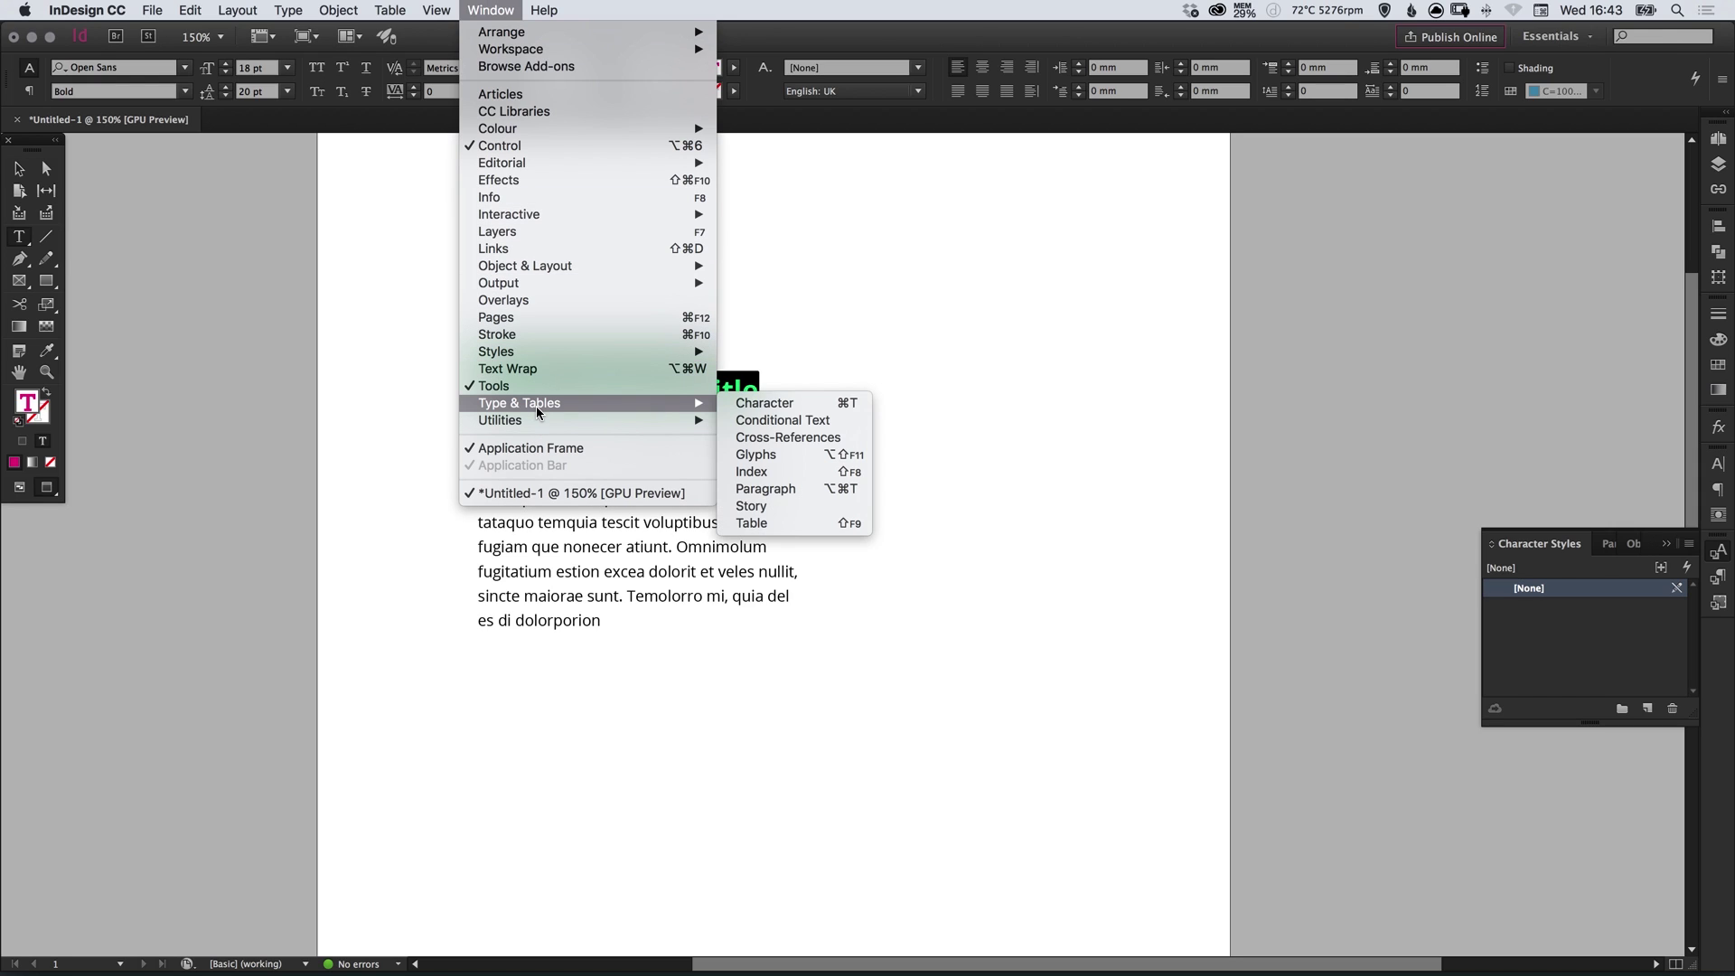
mouse_move(539, 351)
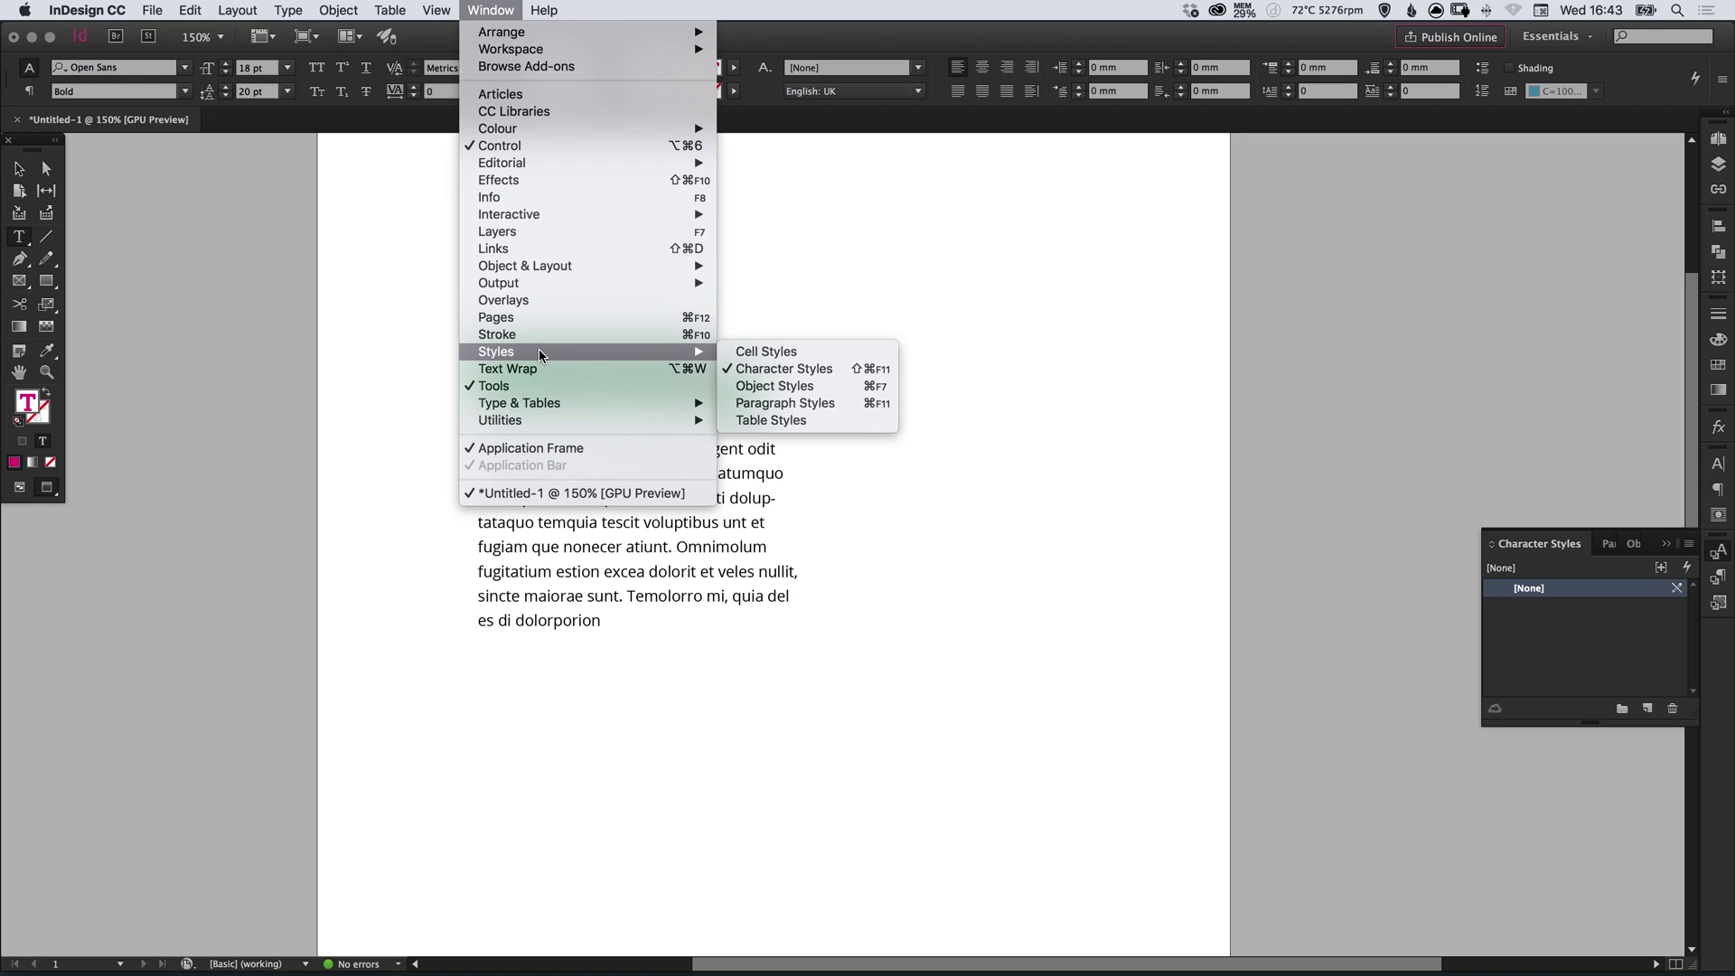
left_click(785, 369)
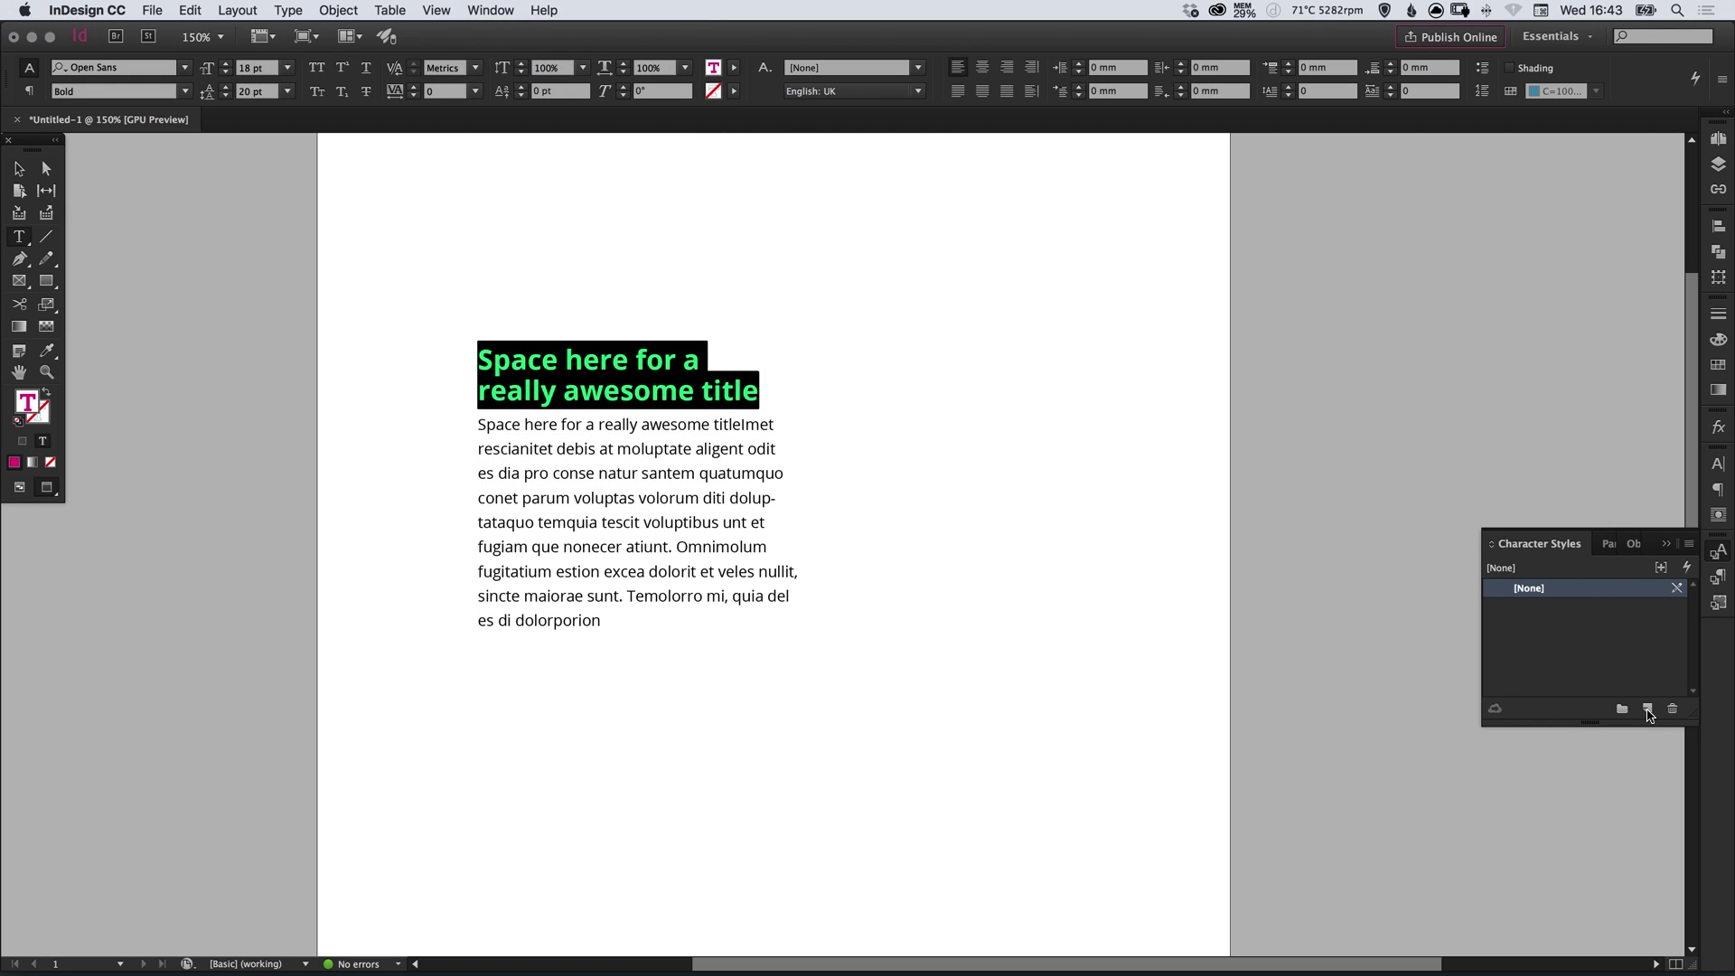
left_click(1648, 710)
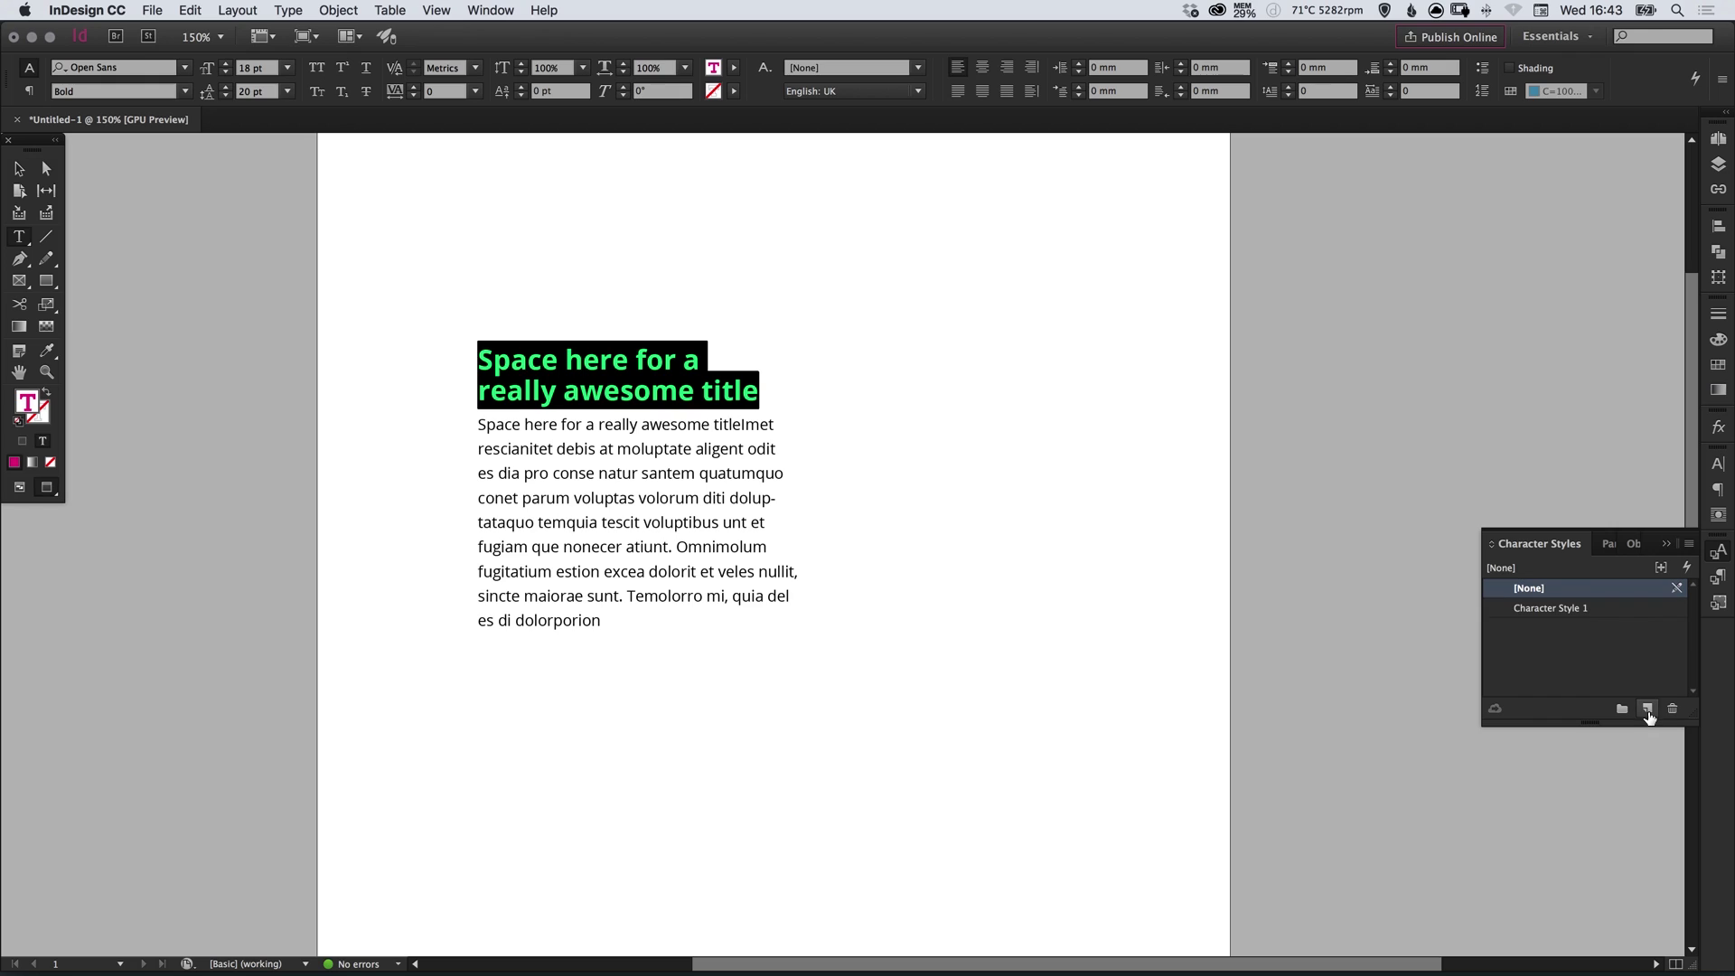
left_click(1556, 614)
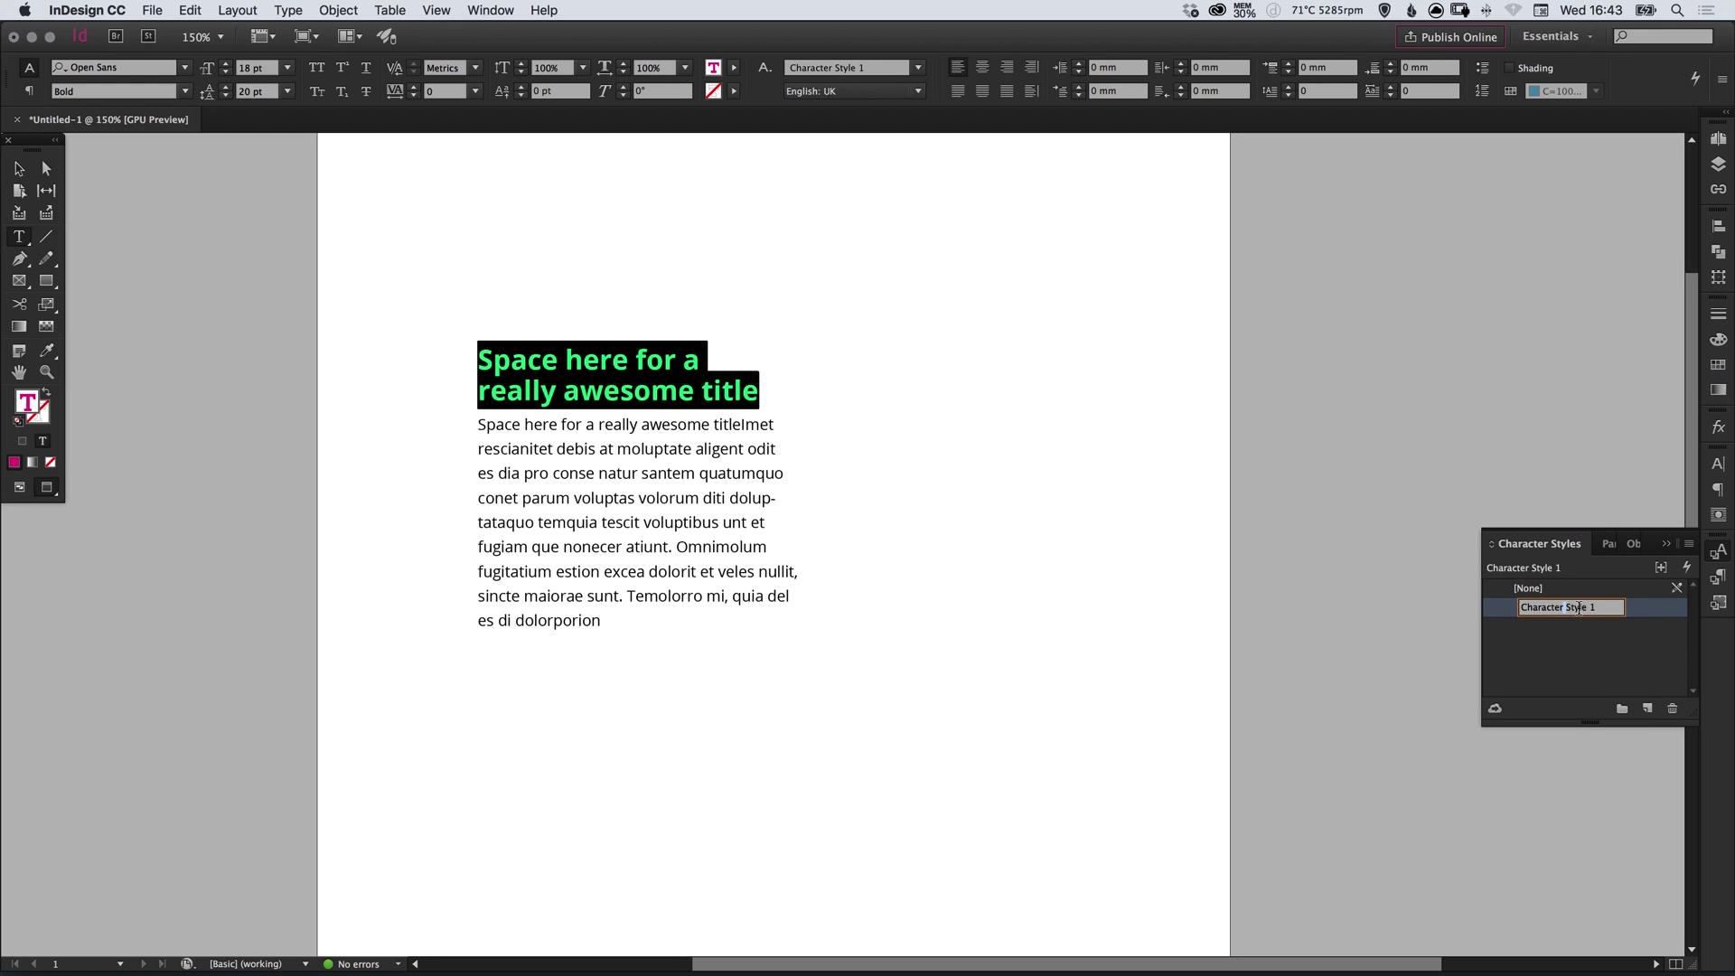
Rename Character Style 1 to 'Title', reviewing its Bold 18 pt magenta settings before saving.
double_click(1636, 613)
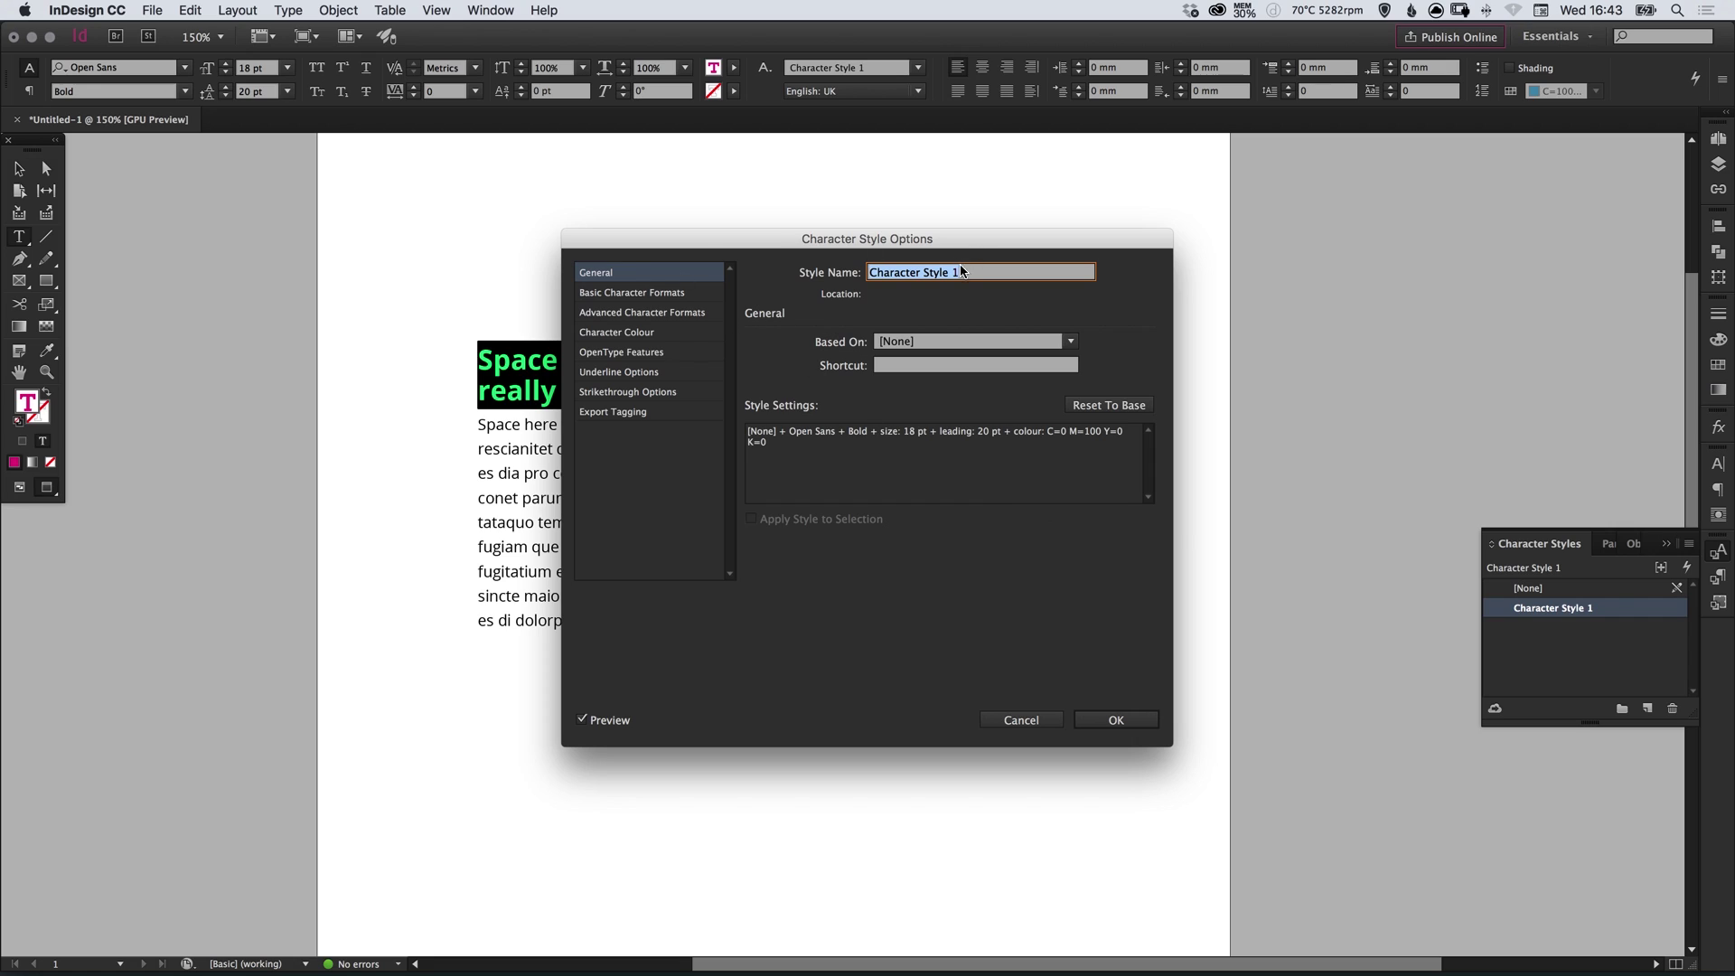
type("Title")
left_click(1072, 342)
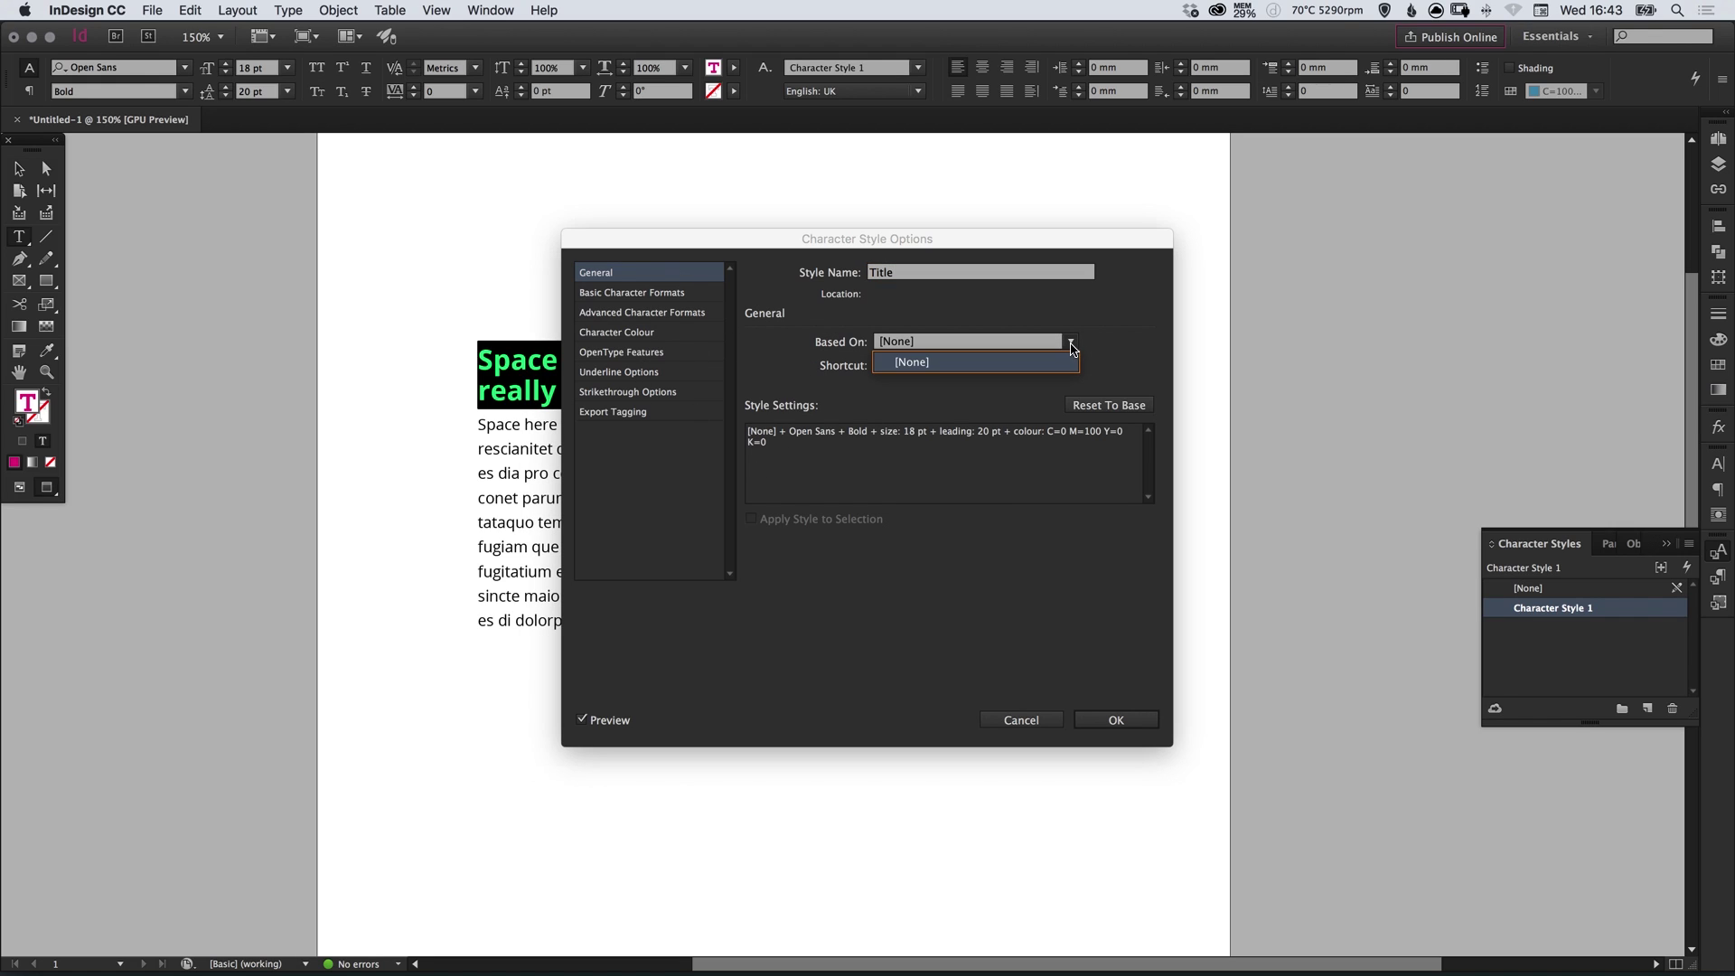
left_click(606, 293)
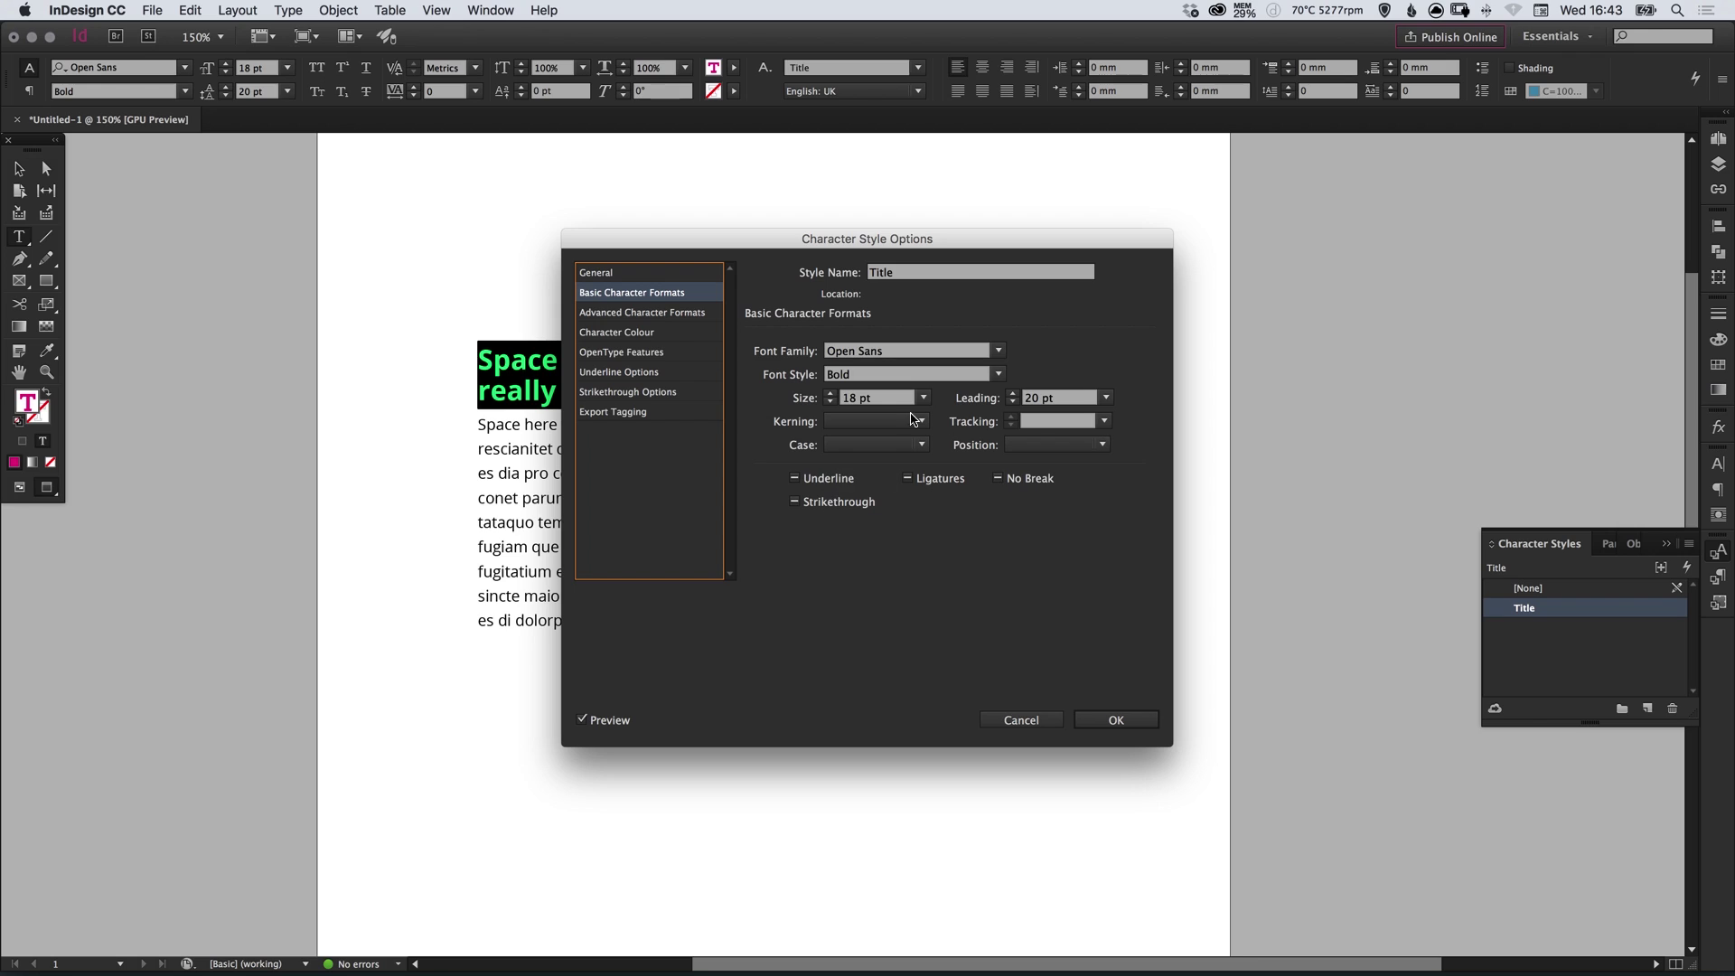
left_click(639, 316)
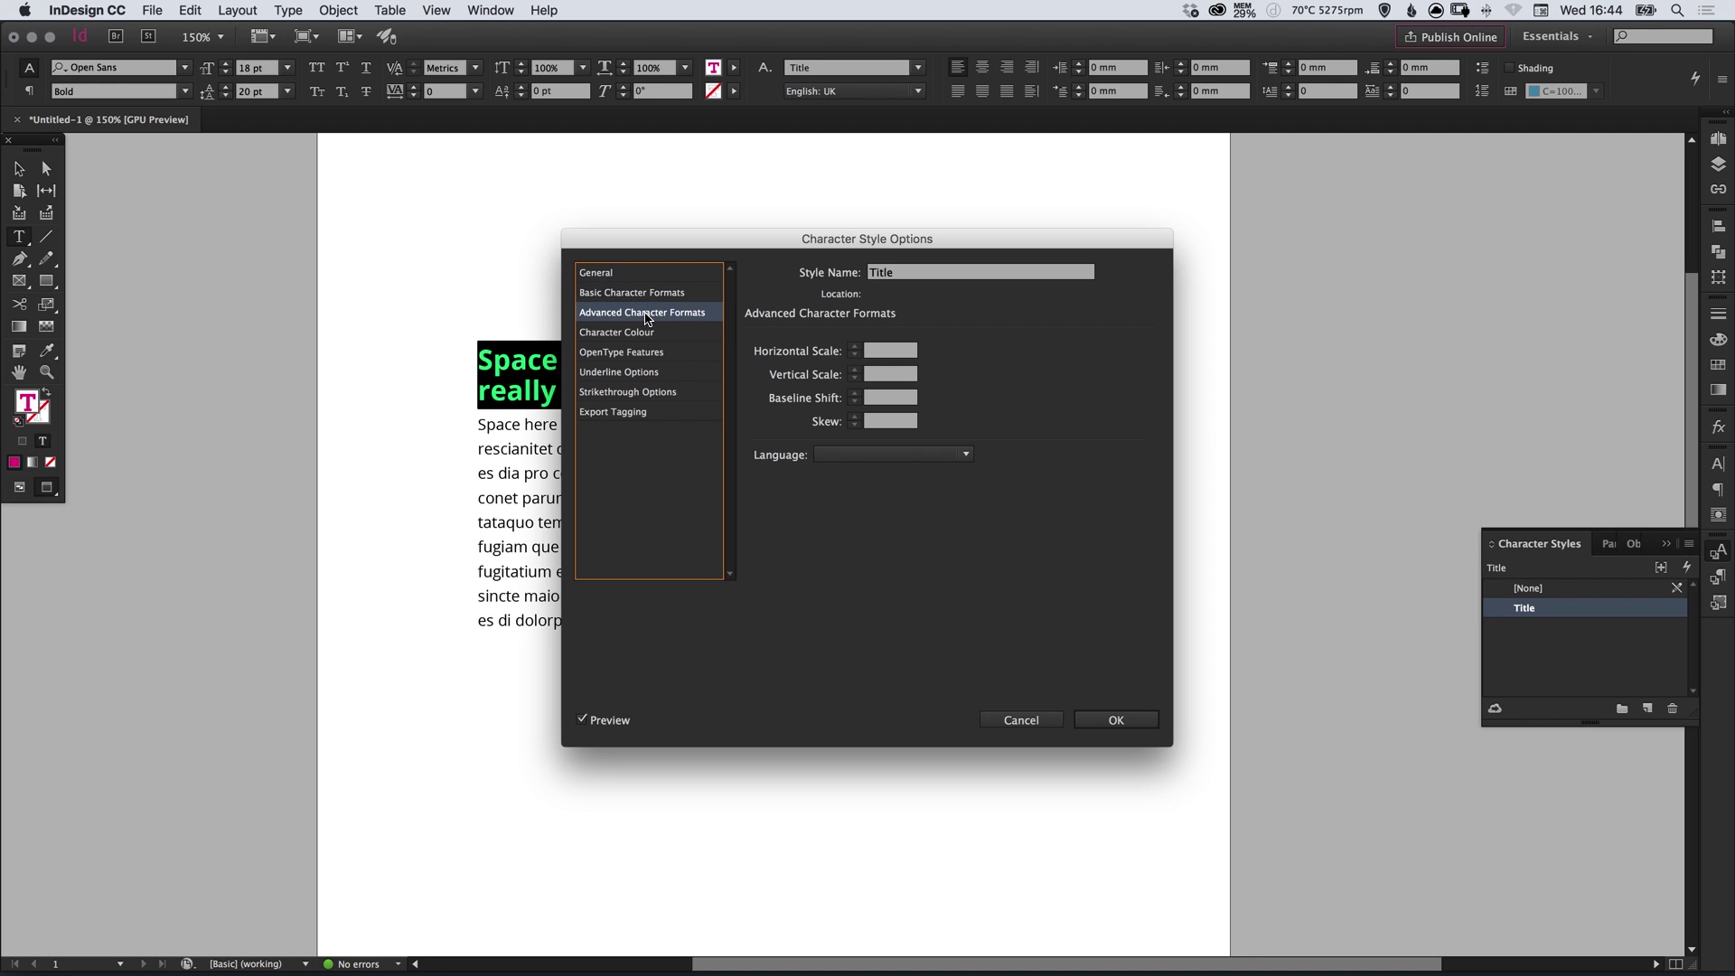
left_click(639, 334)
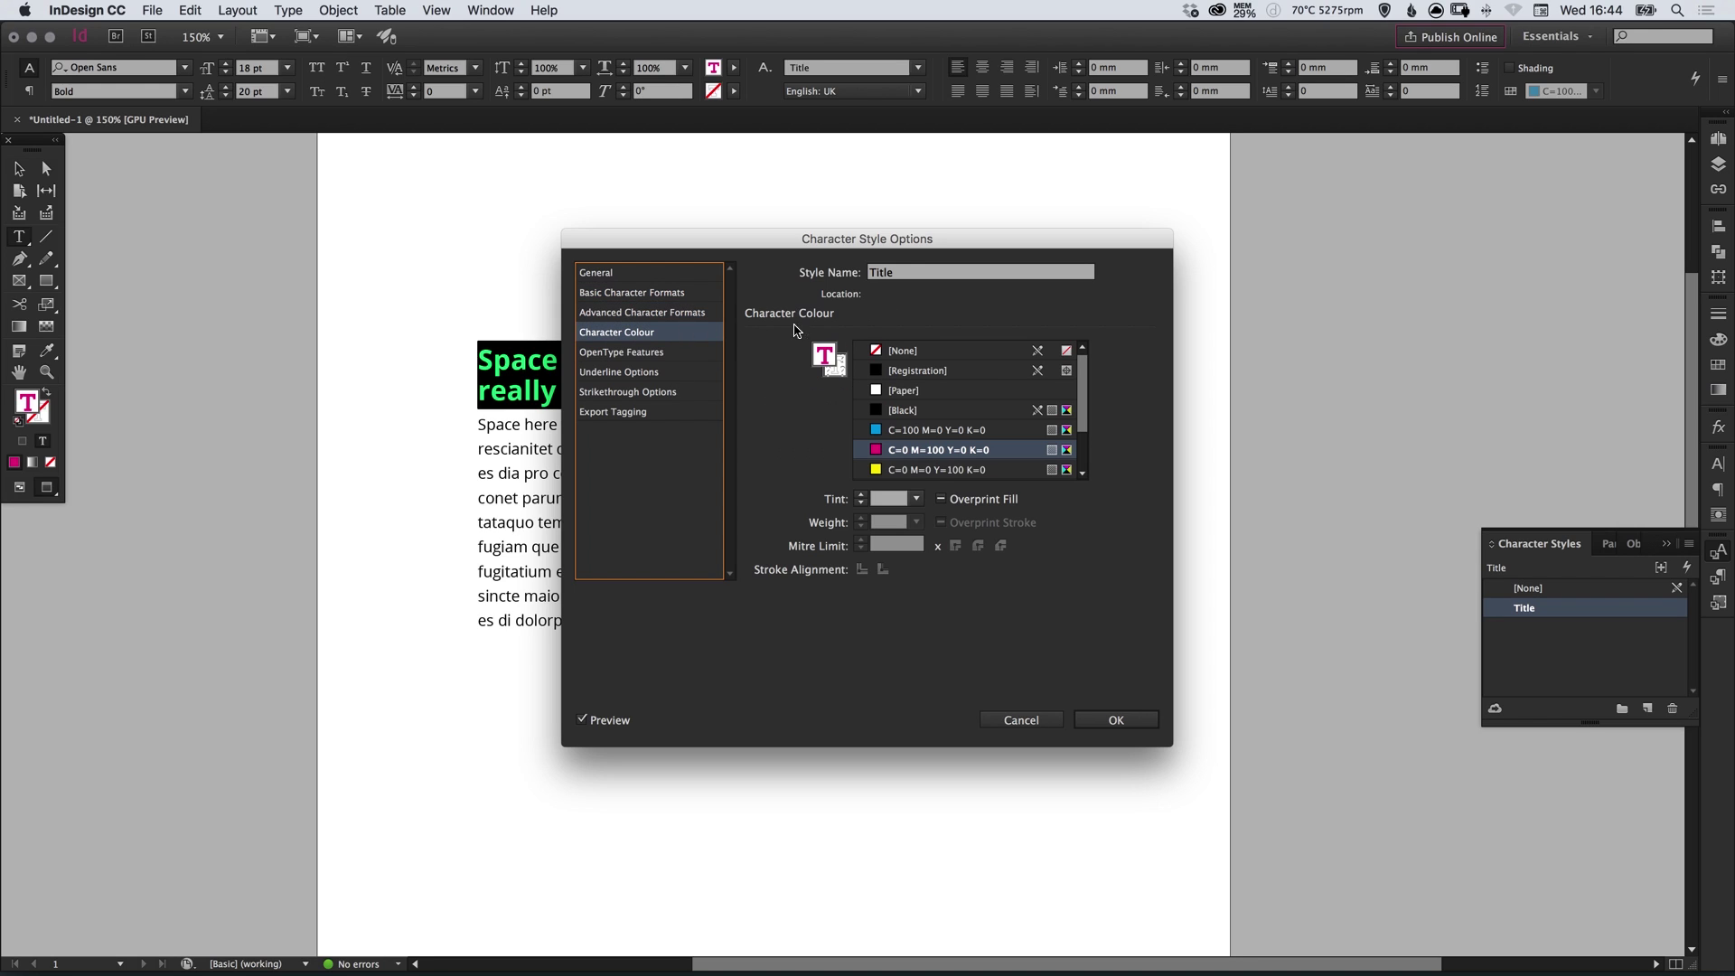
left_click(635, 352)
left_click(632, 374)
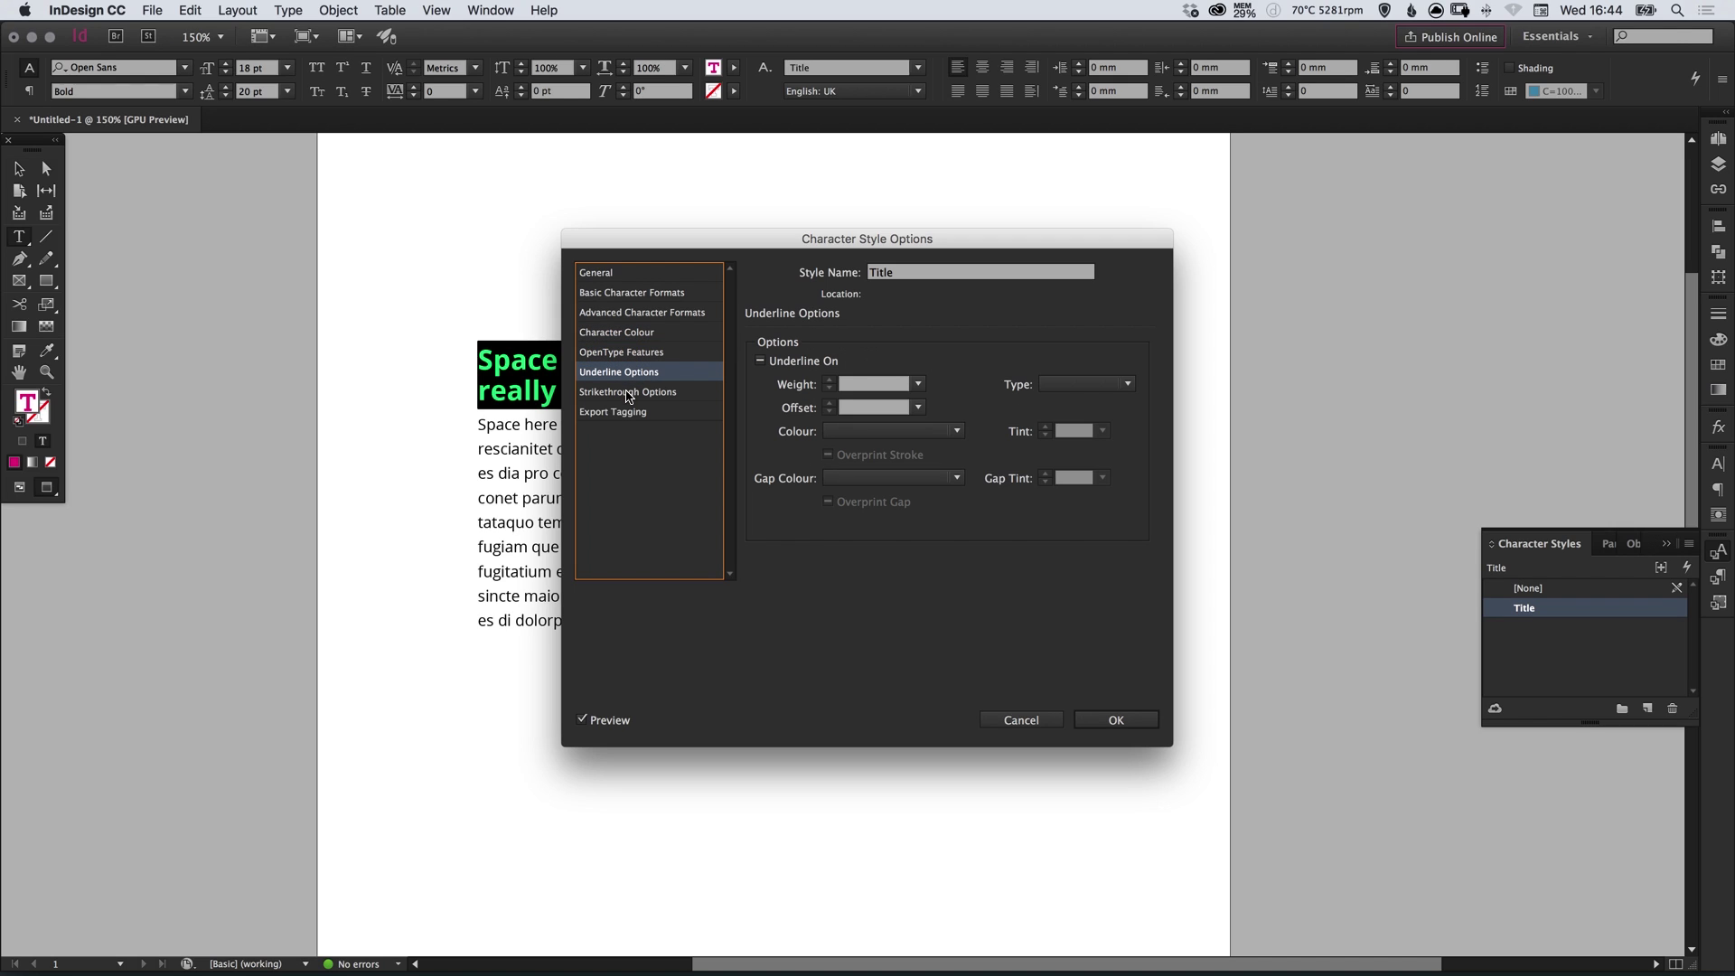
left_click(630, 394)
left_click(631, 414)
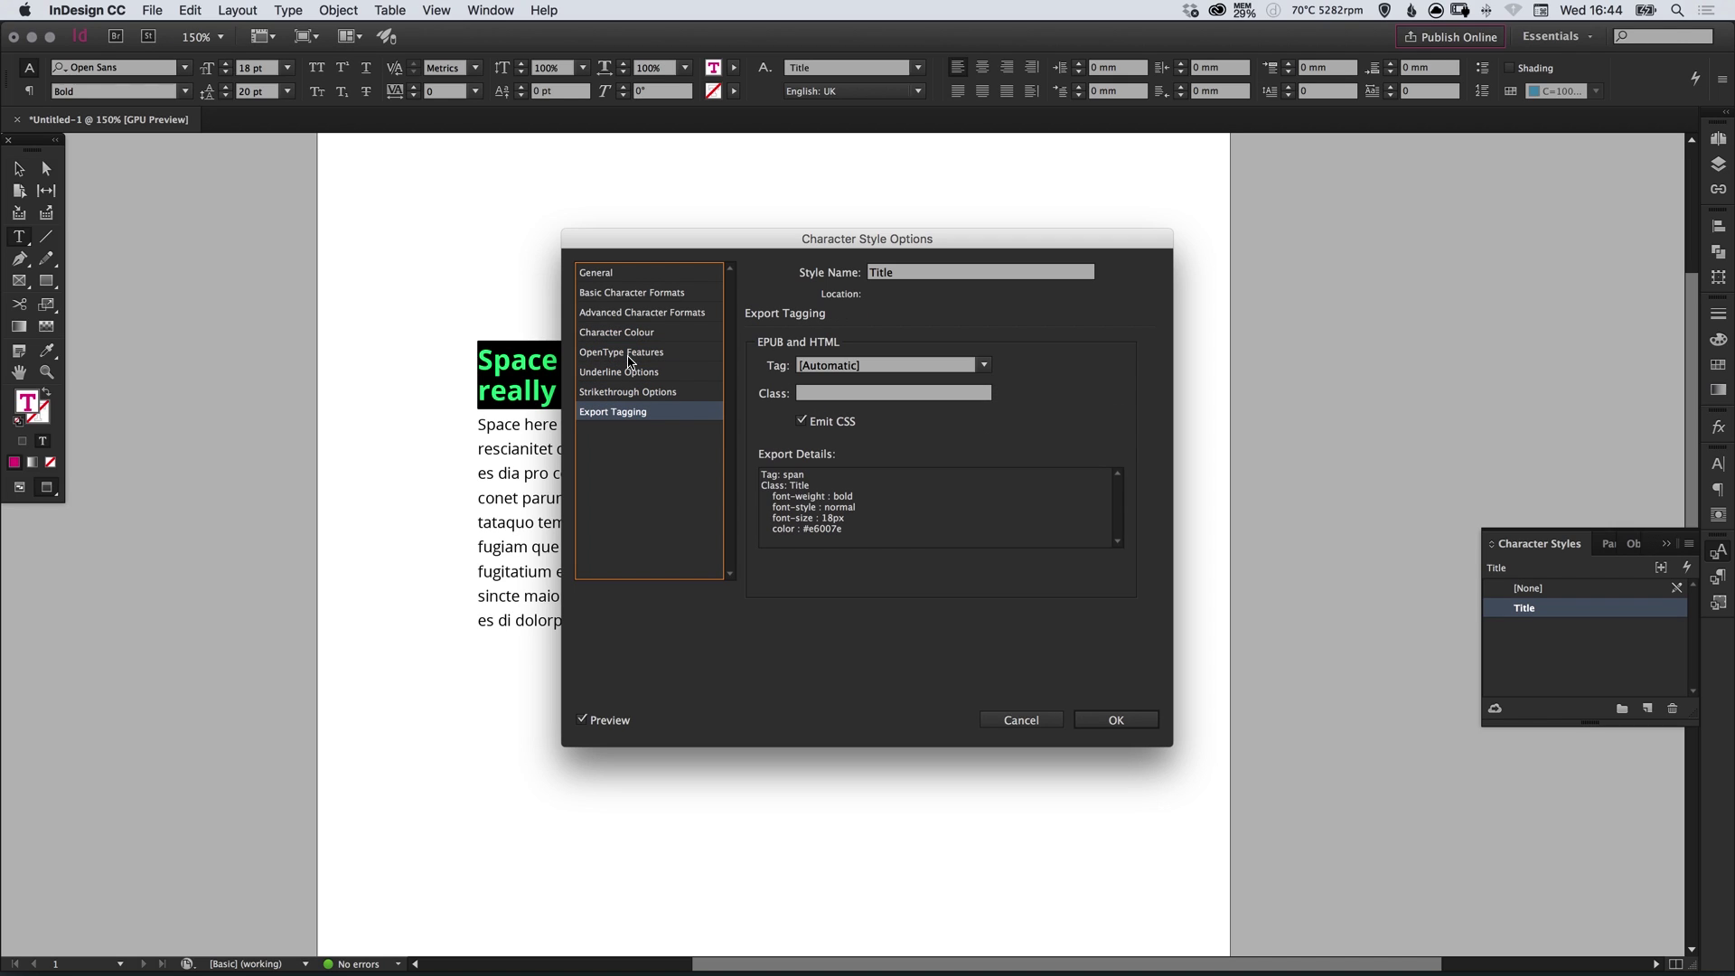
left_click(636, 276)
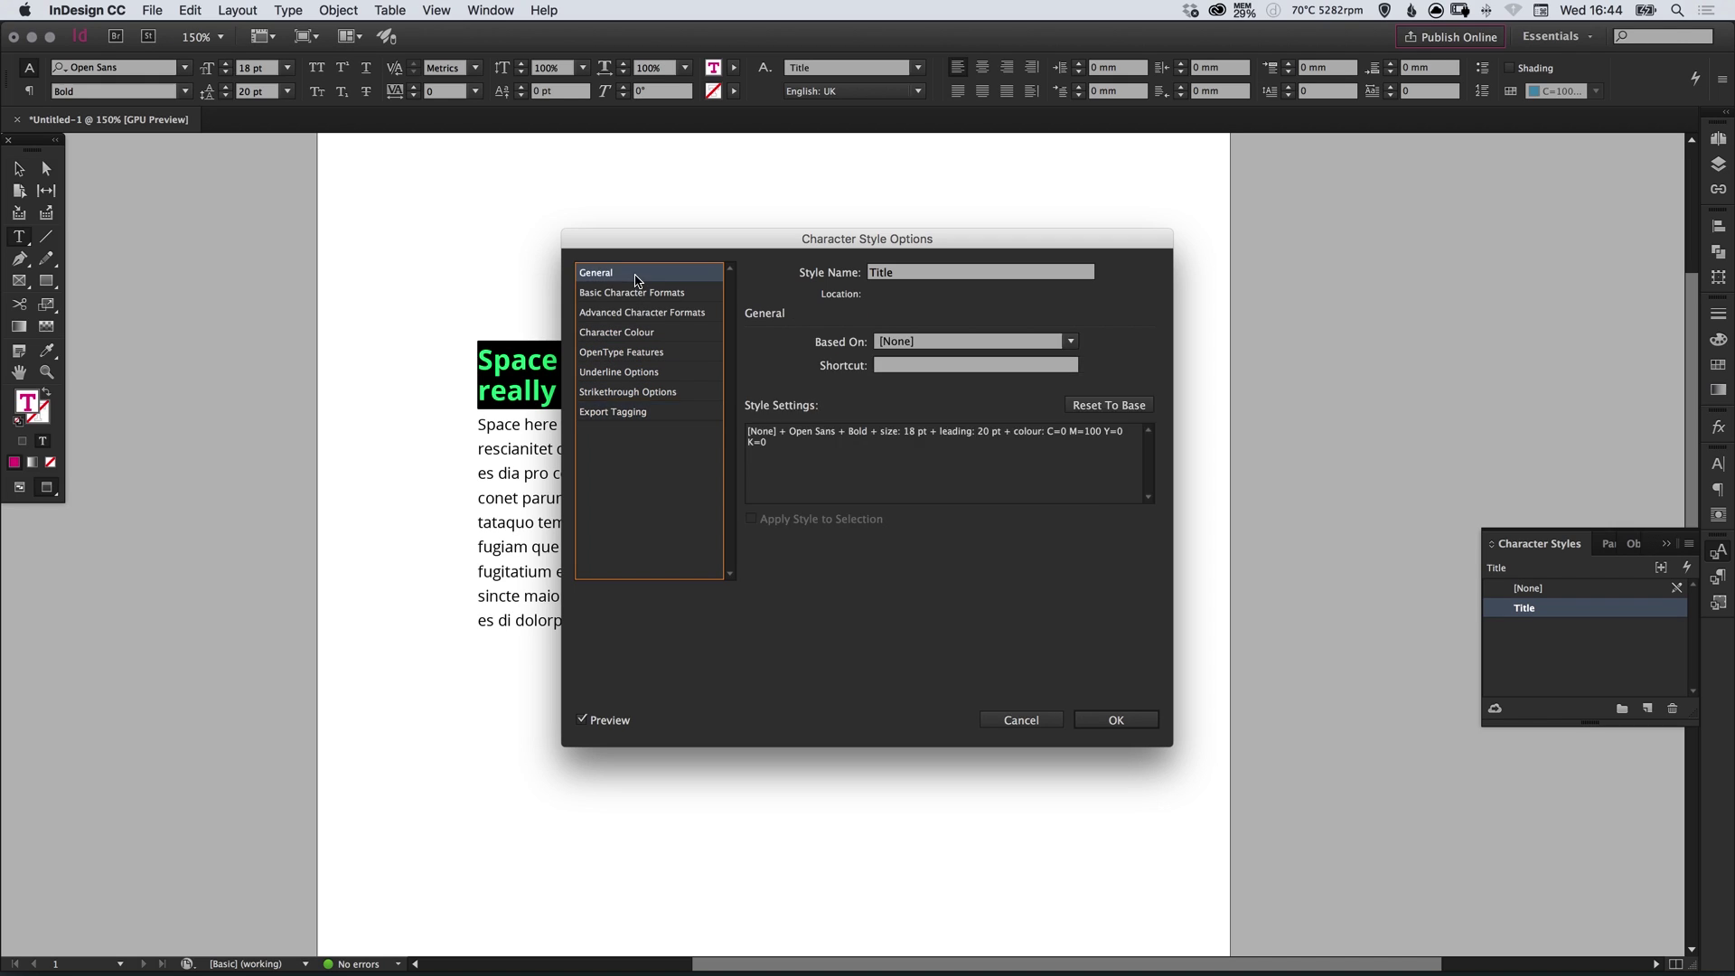
left_click(1125, 720)
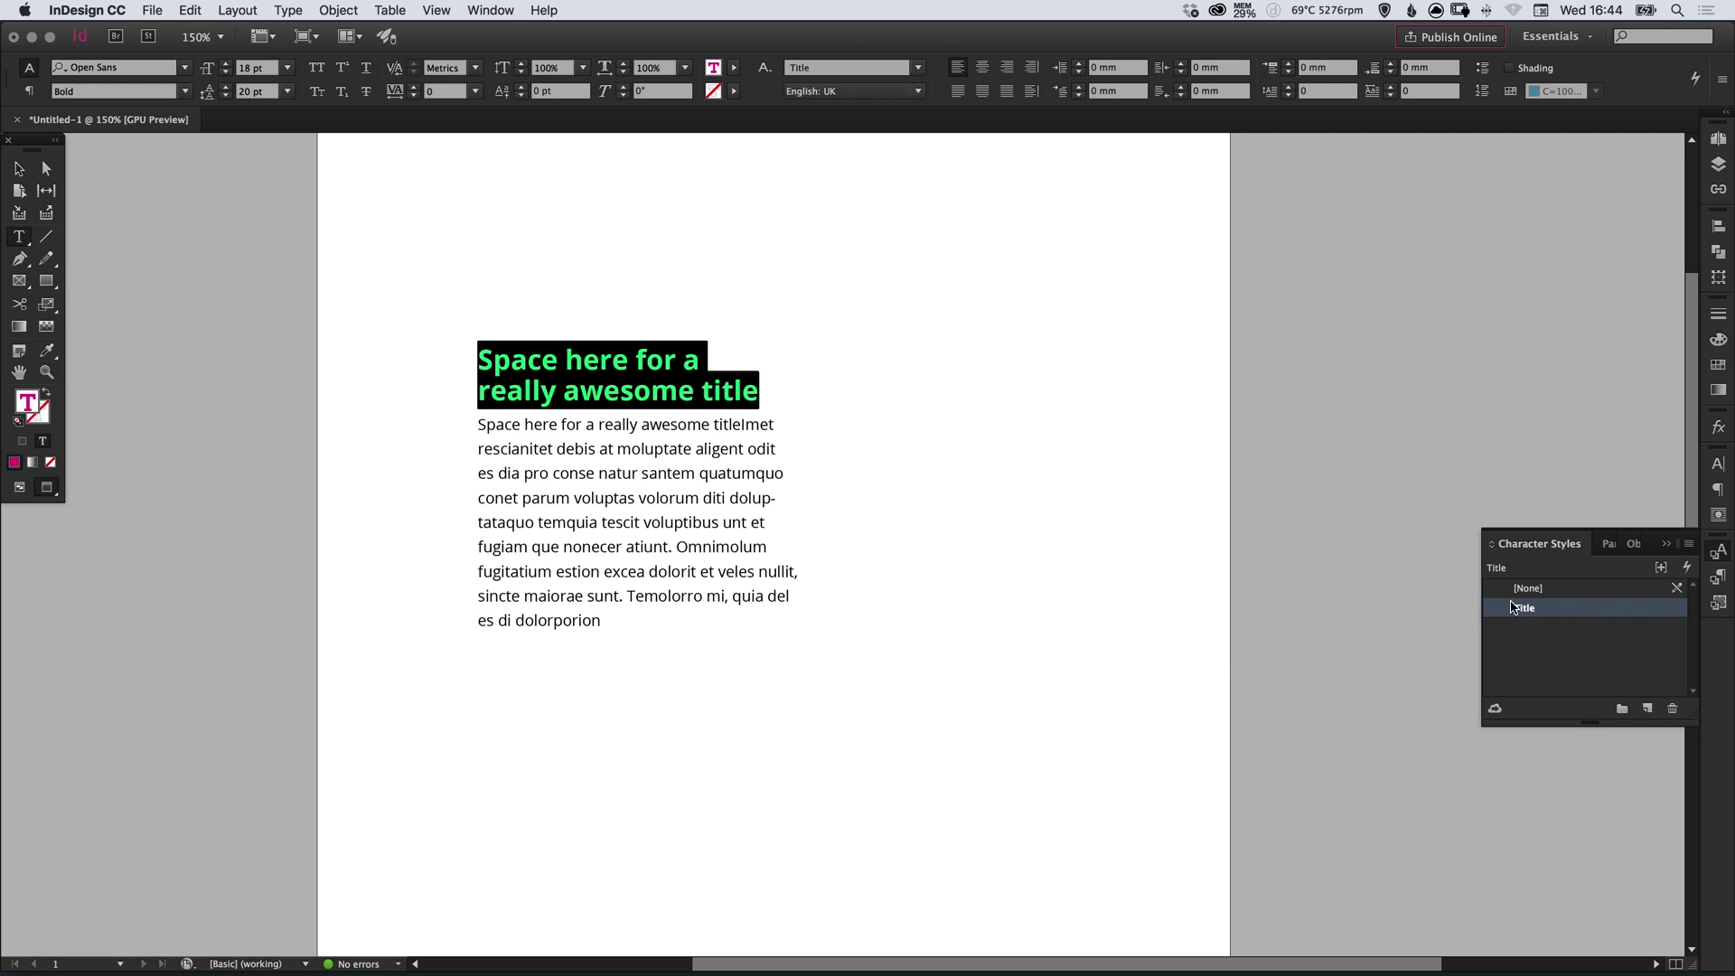
Select the body paragraph and create a new character style from it.
left_click(19, 169)
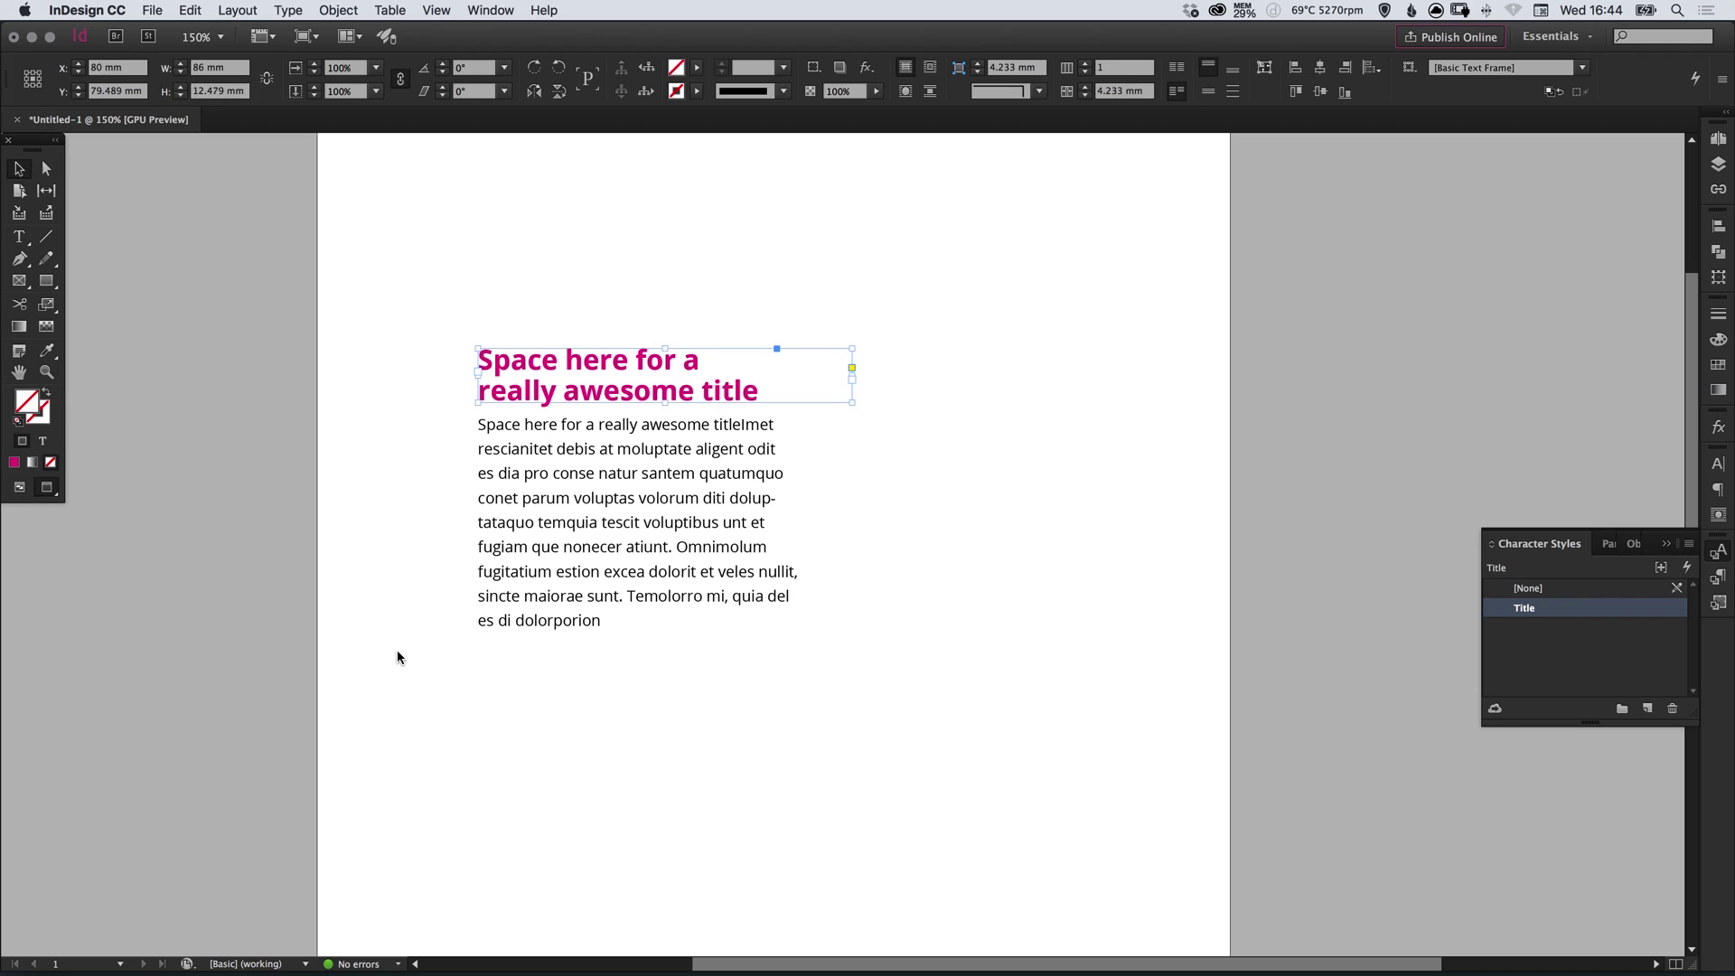
double_click(578, 570)
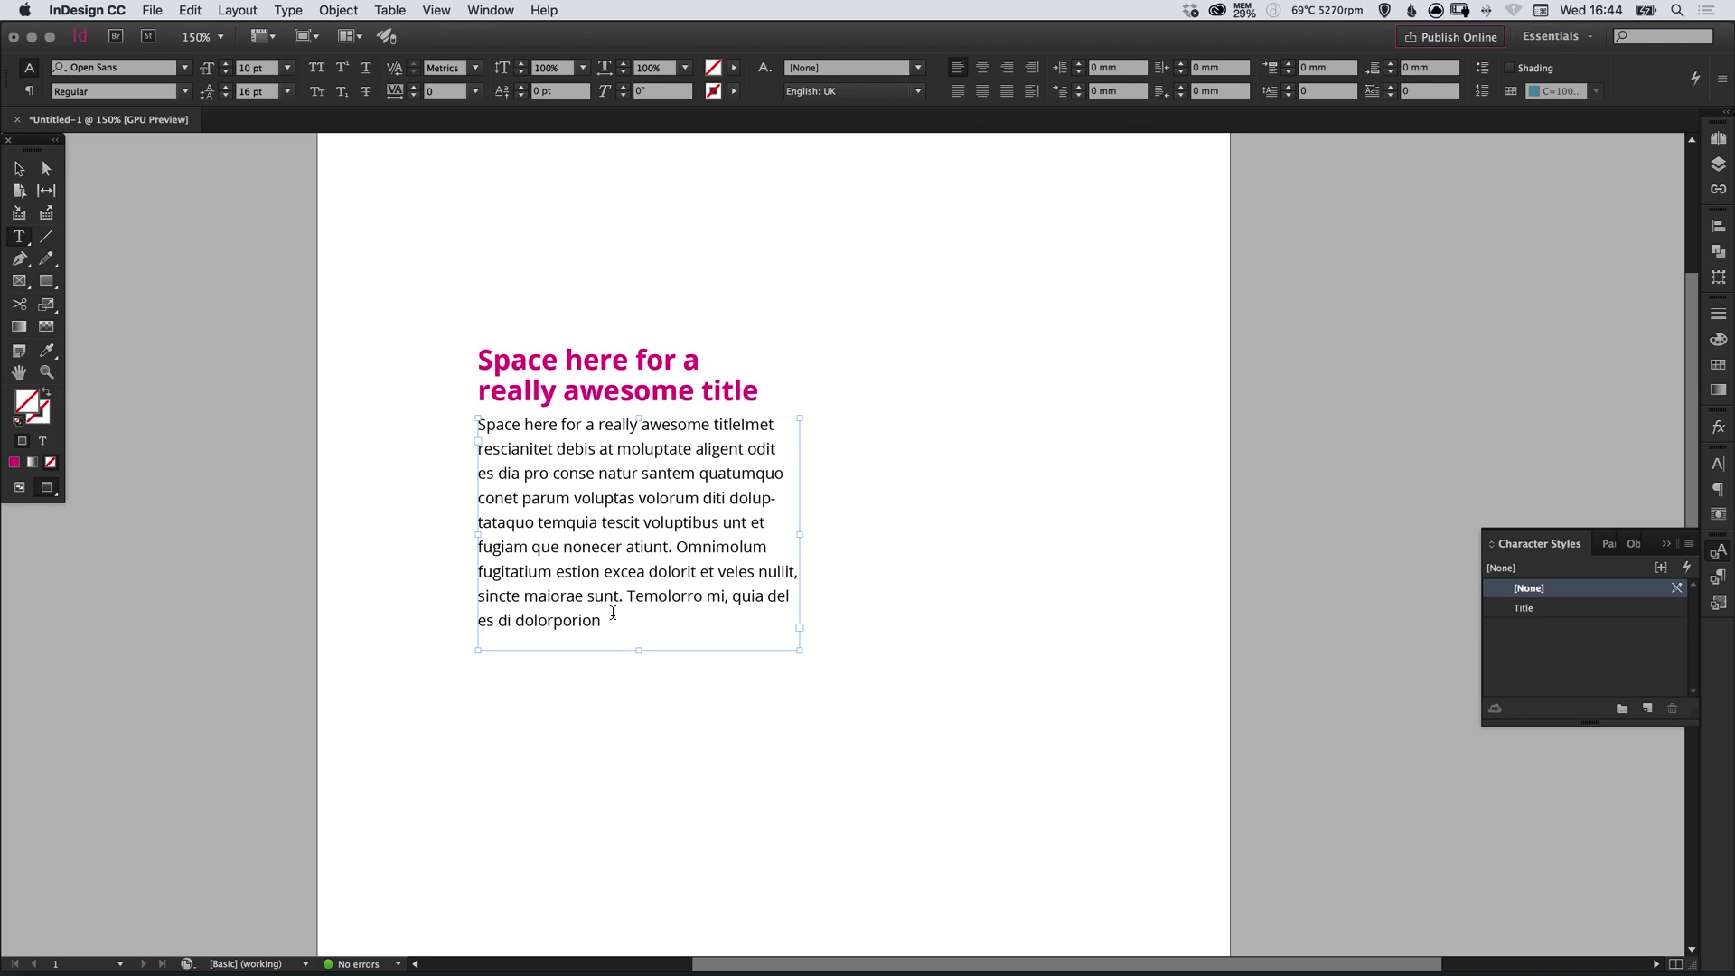
left_click(602, 620)
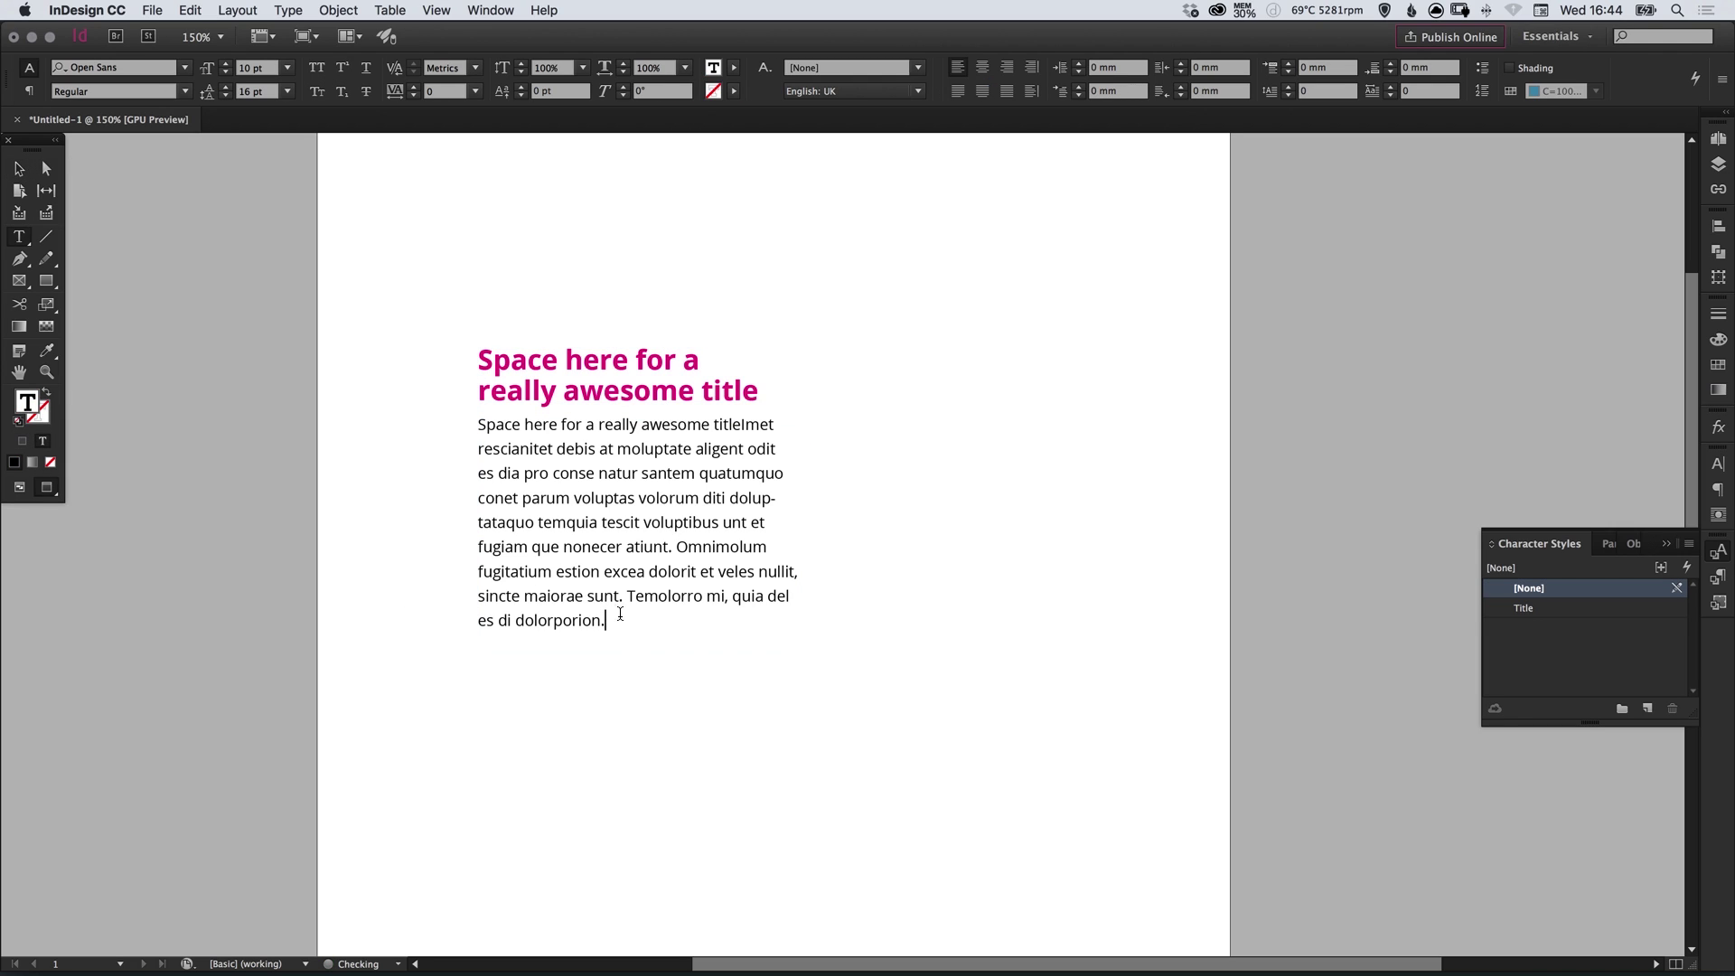
left_click_drag(604, 620, 469, 407)
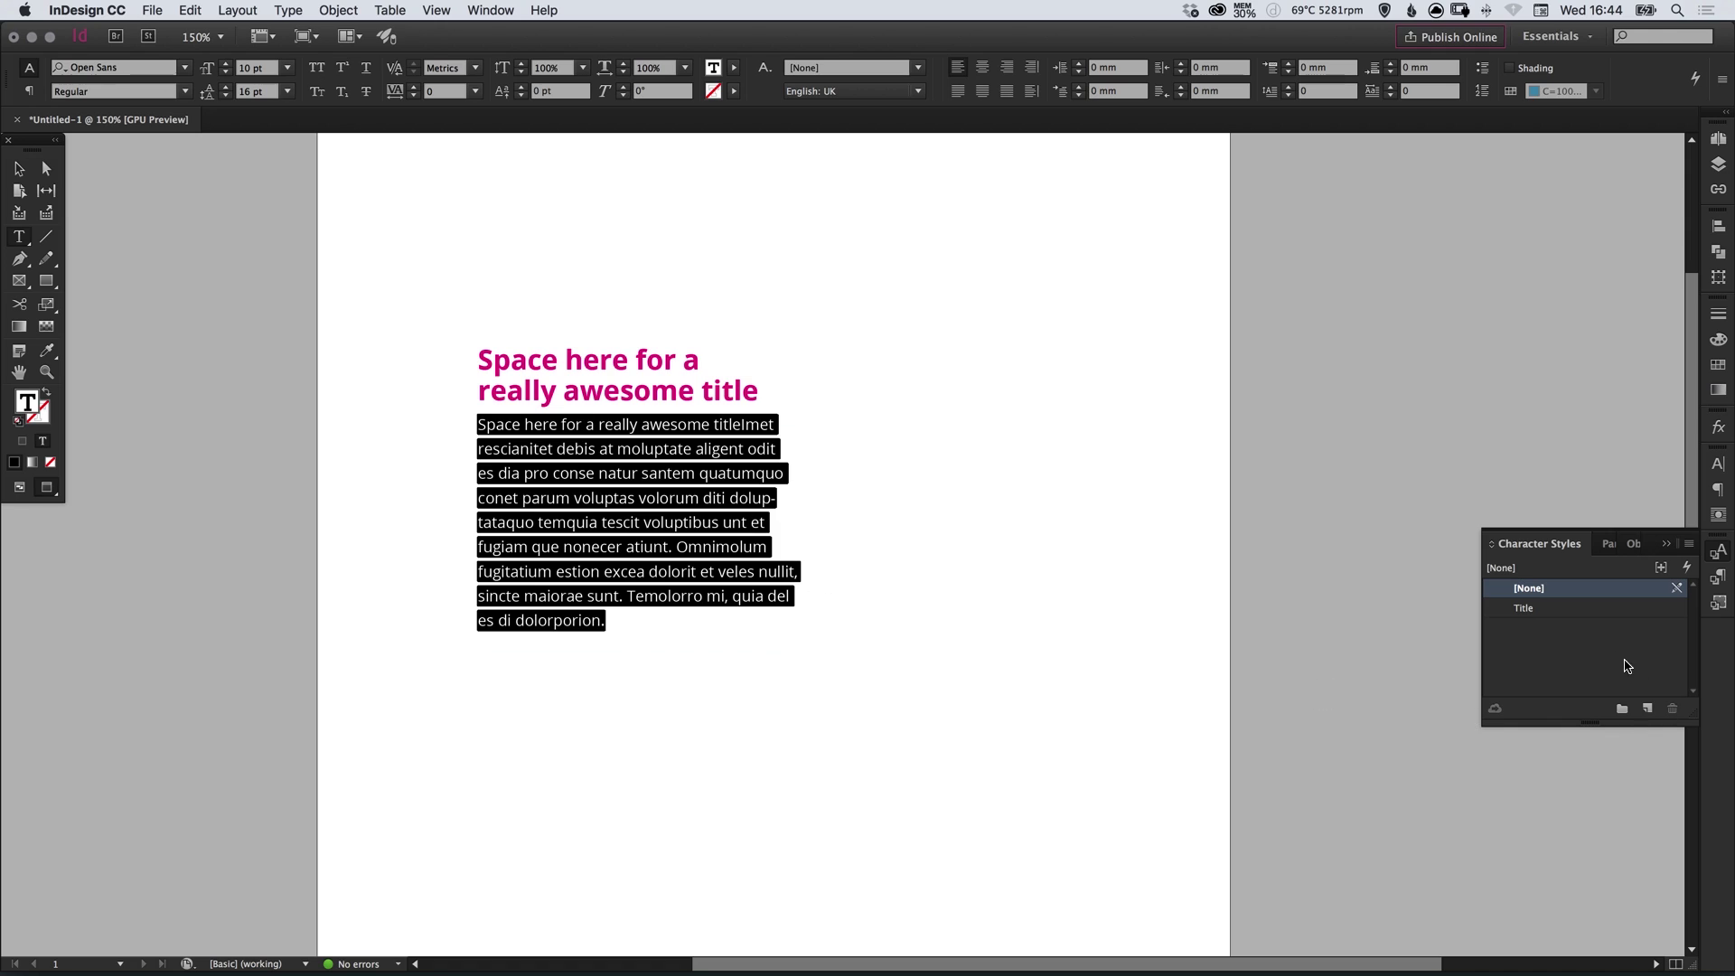
left_click(1648, 708)
Name the new style 'Body Text' and set its font style to Regular.
double_click(1562, 630)
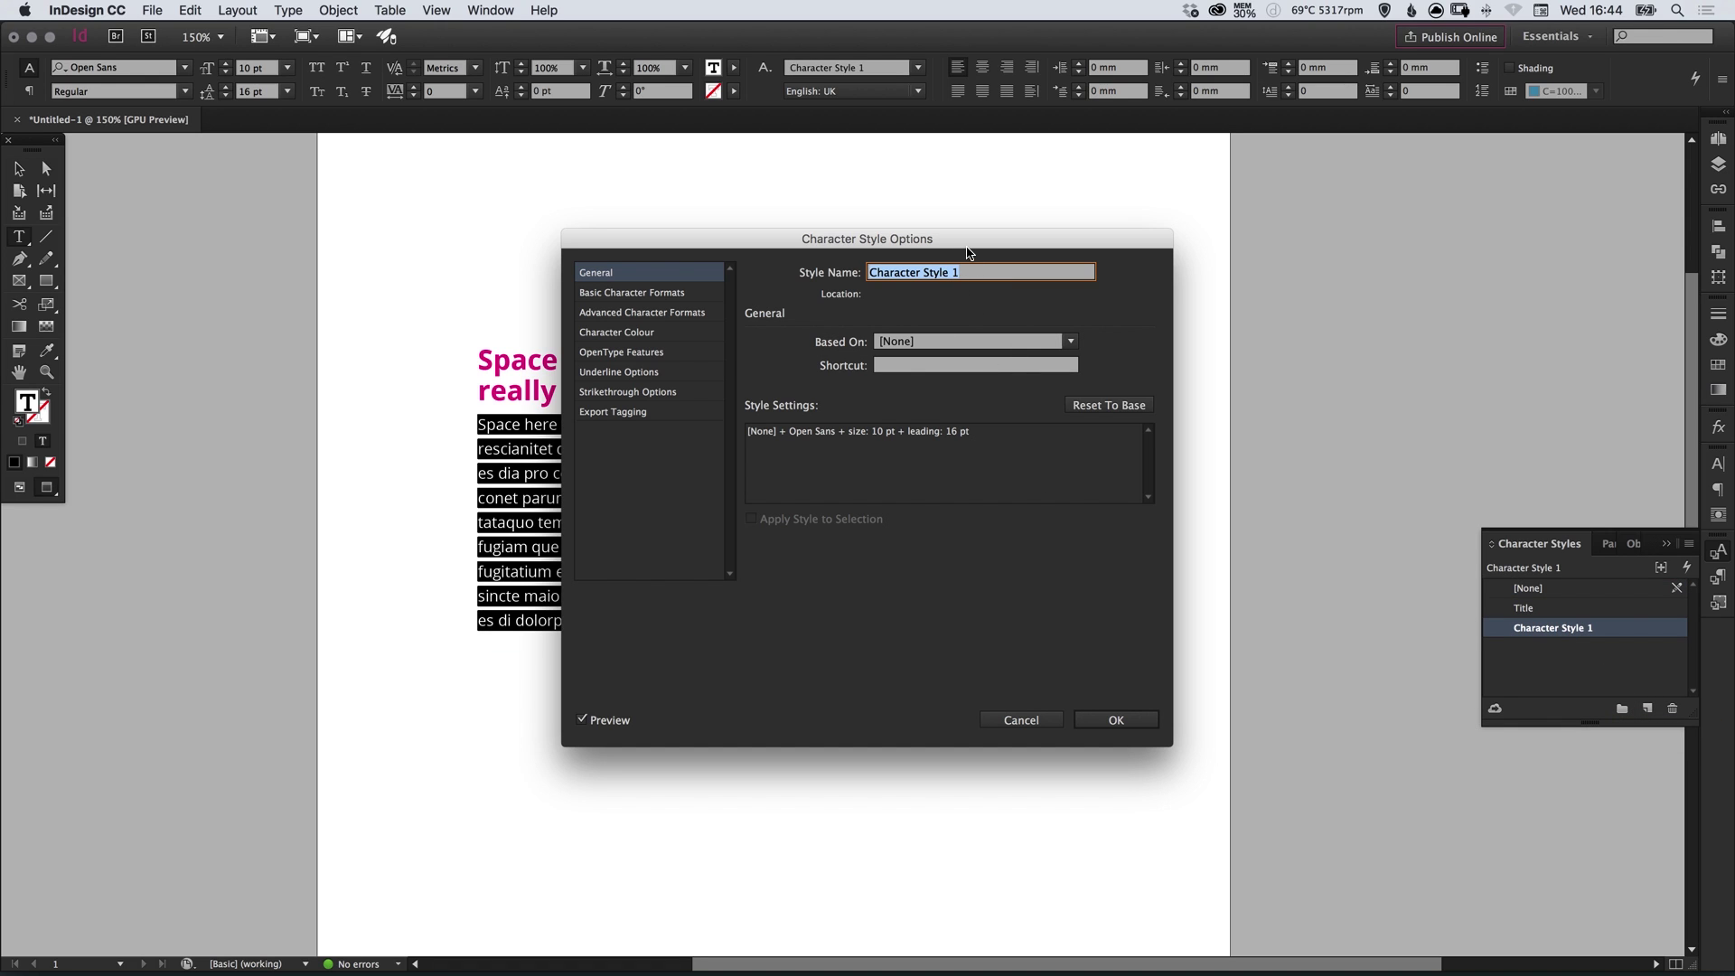
type("Body Text")
left_click(621, 294)
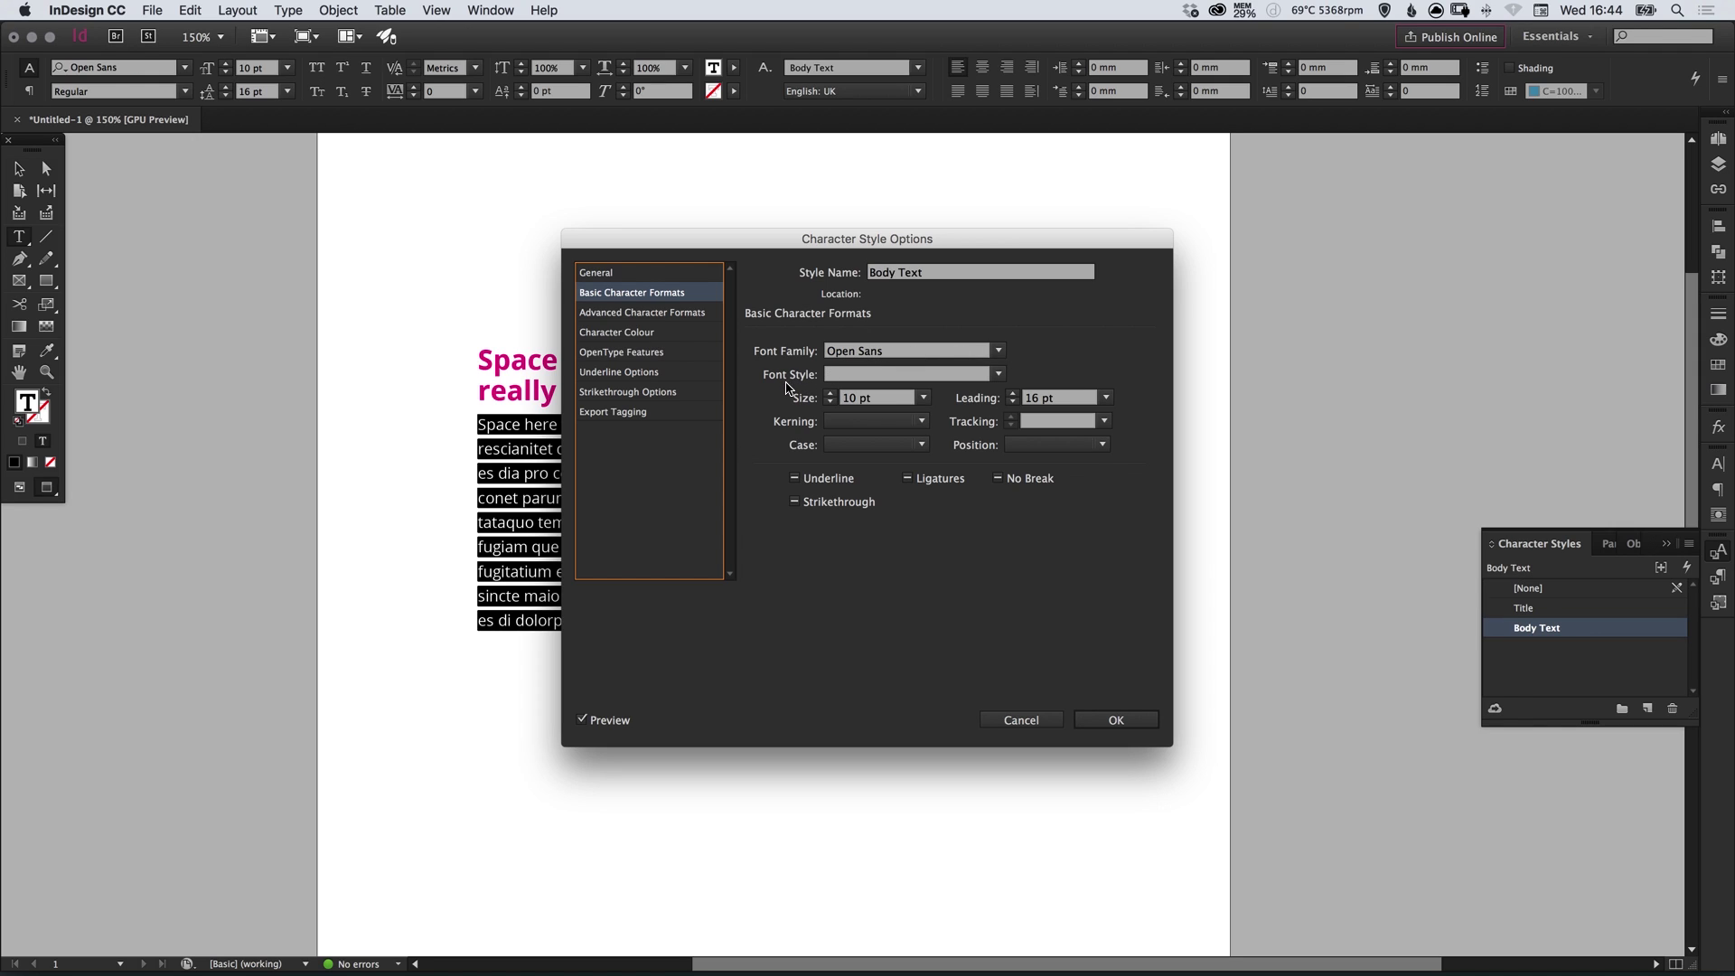
left_click(999, 373)
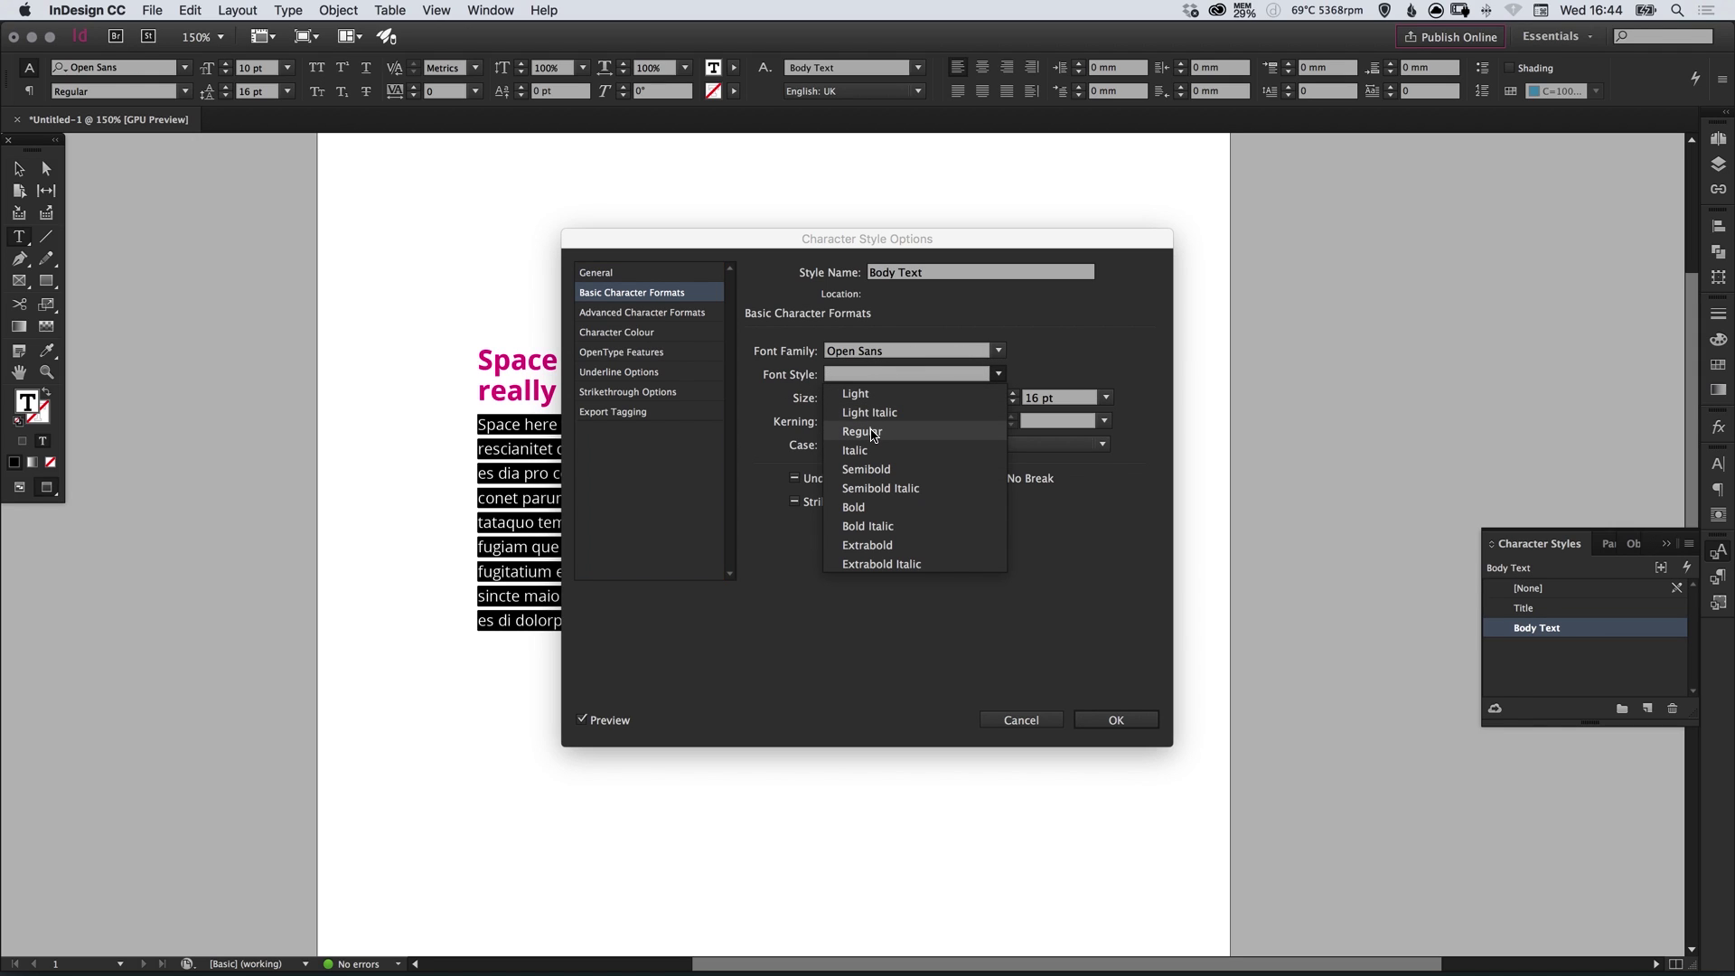
left_click(871, 432)
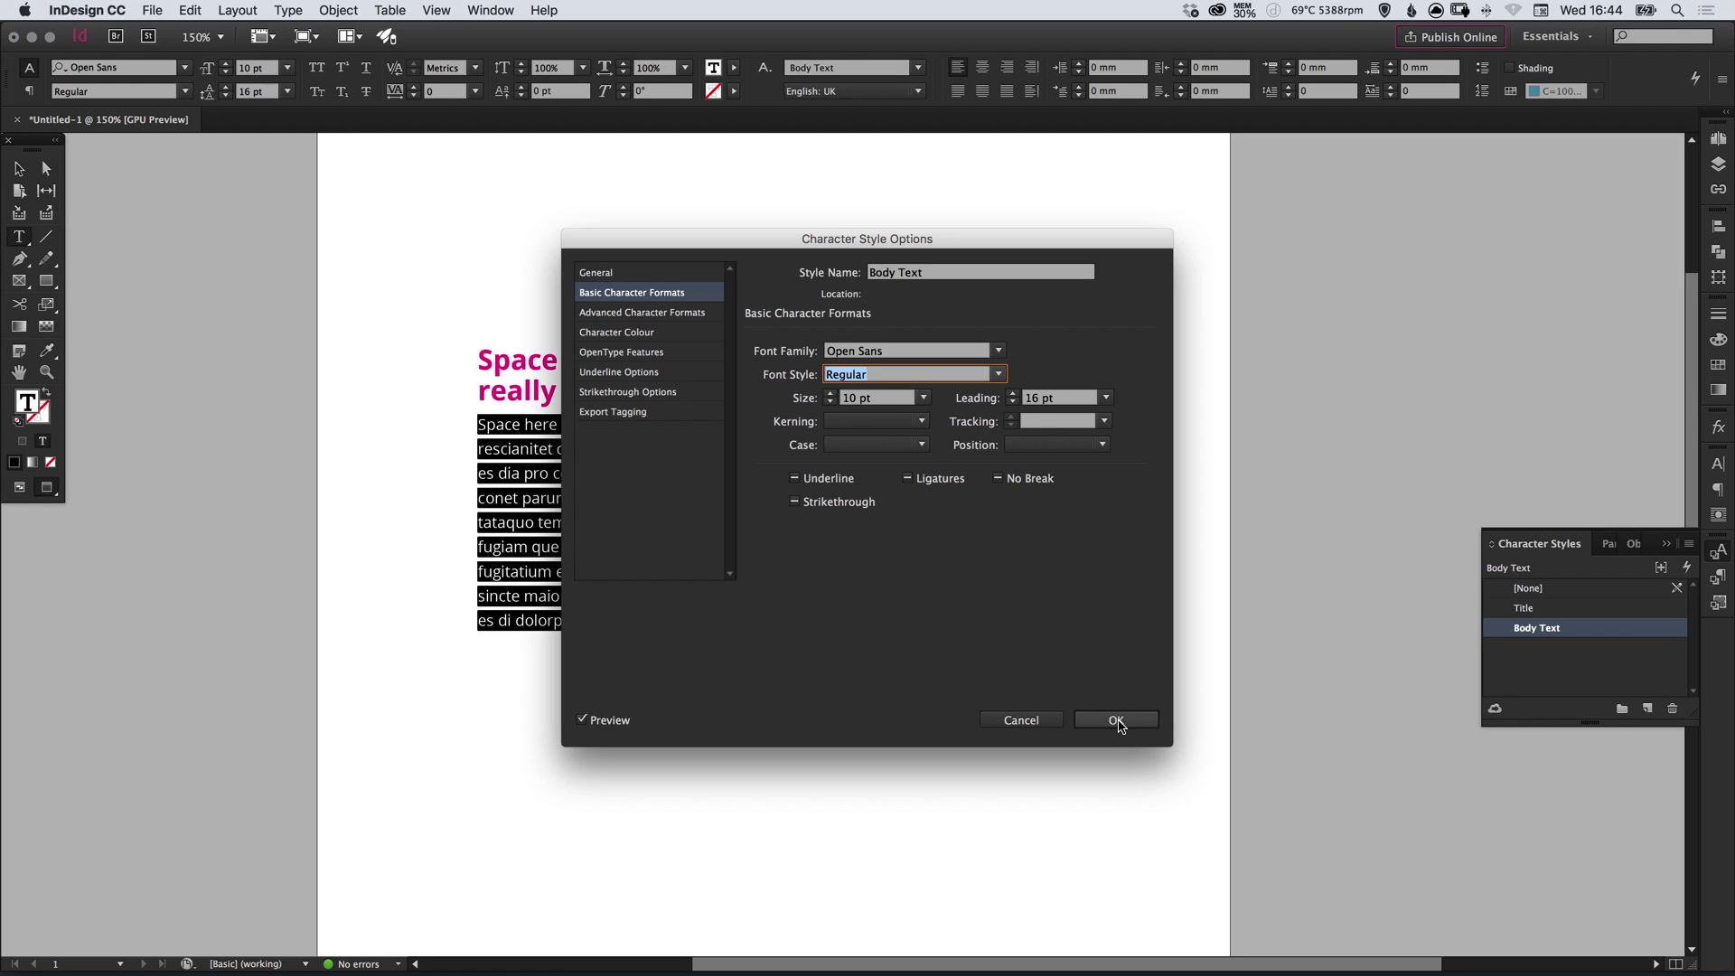
left_click(1117, 720)
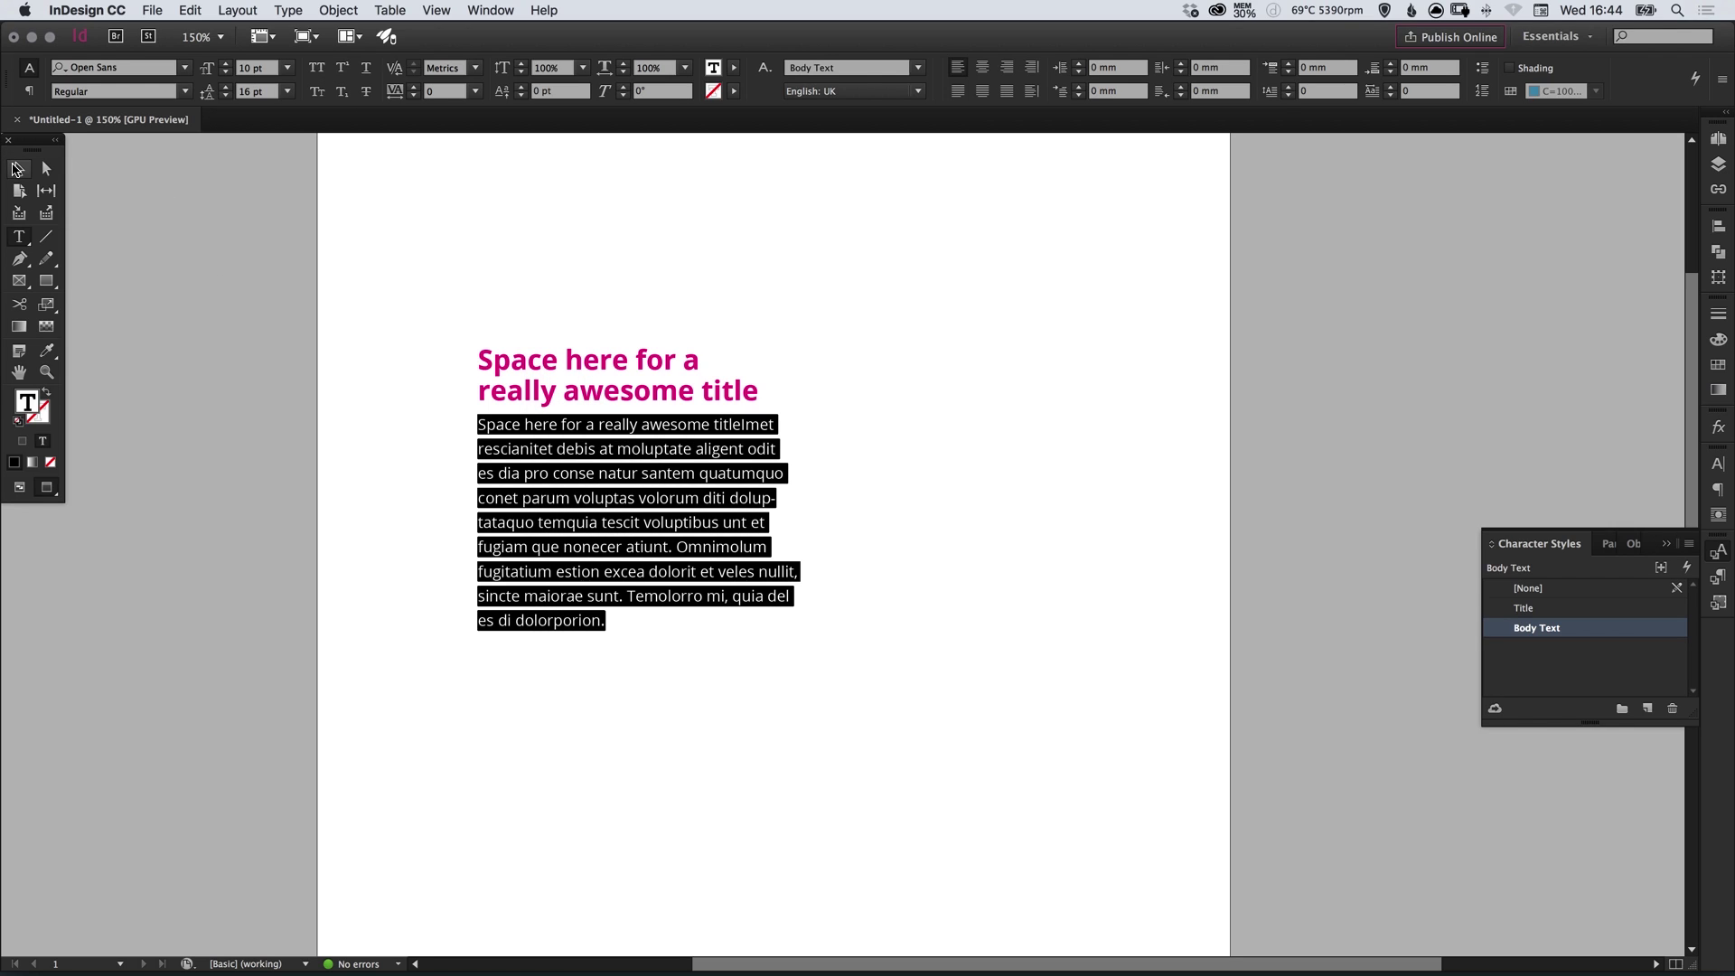
Set the Title style's character colour to the cyan C=100 M=0 Y=0 K=0 swatch.
key("Escape")
left_click(988, 373)
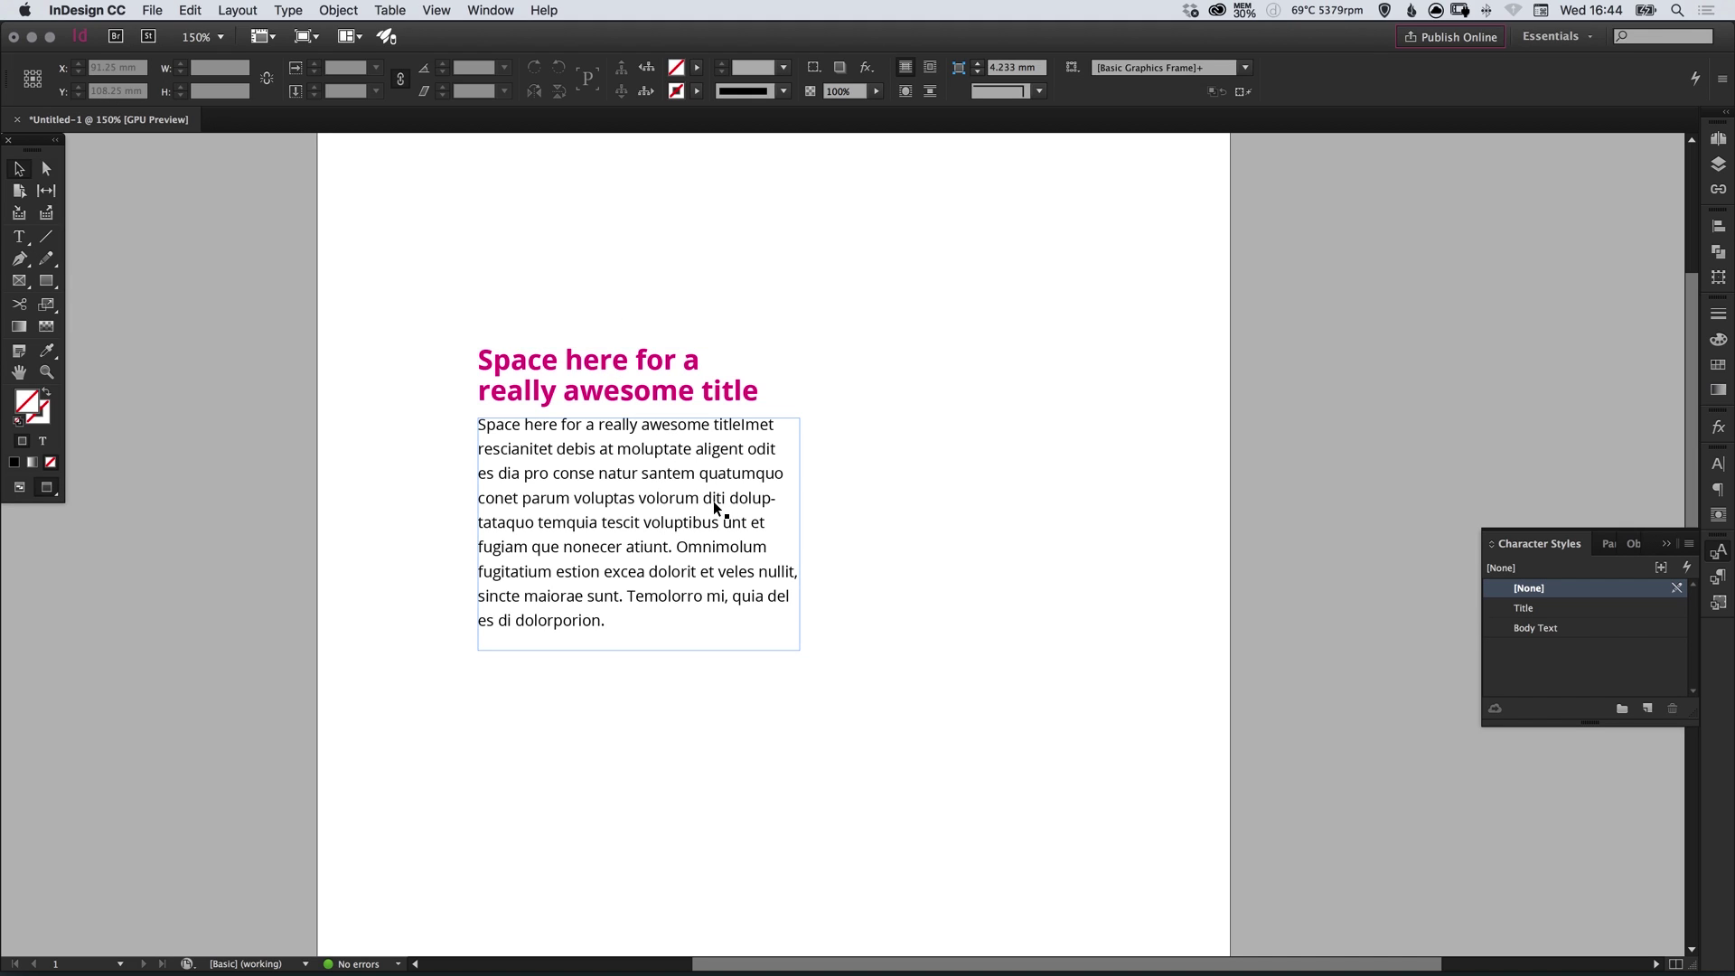
double_click(1583, 614)
left_click_drag(915, 181, 1379, 189)
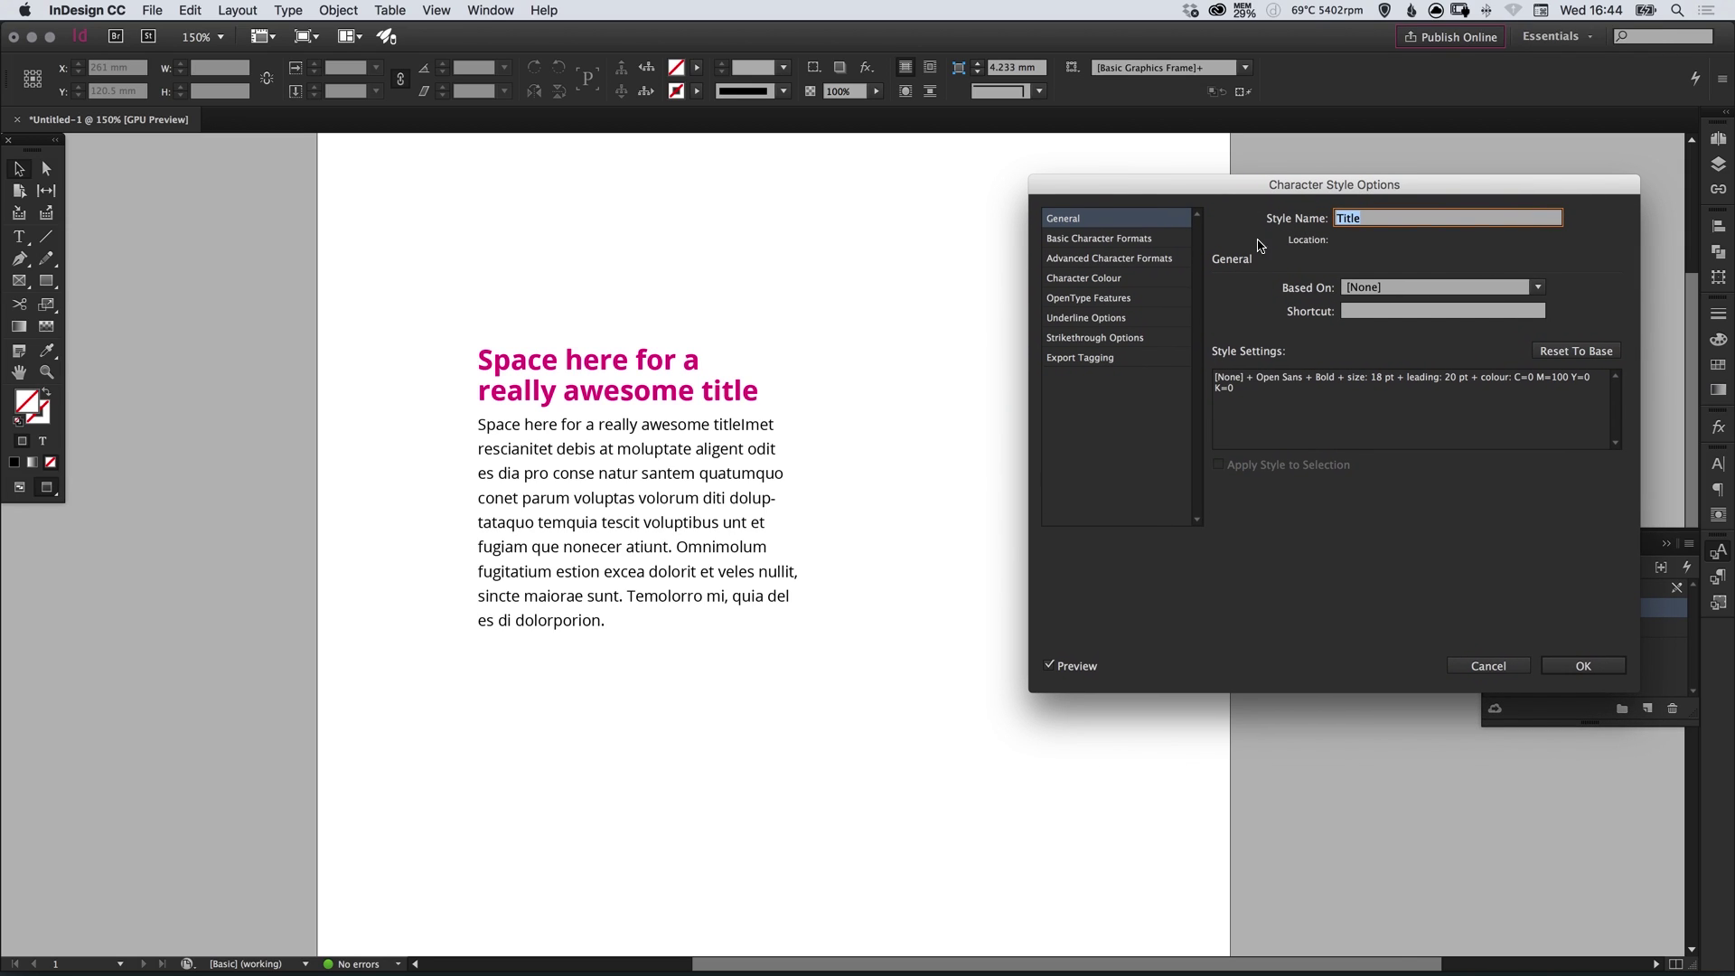
left_click(1094, 278)
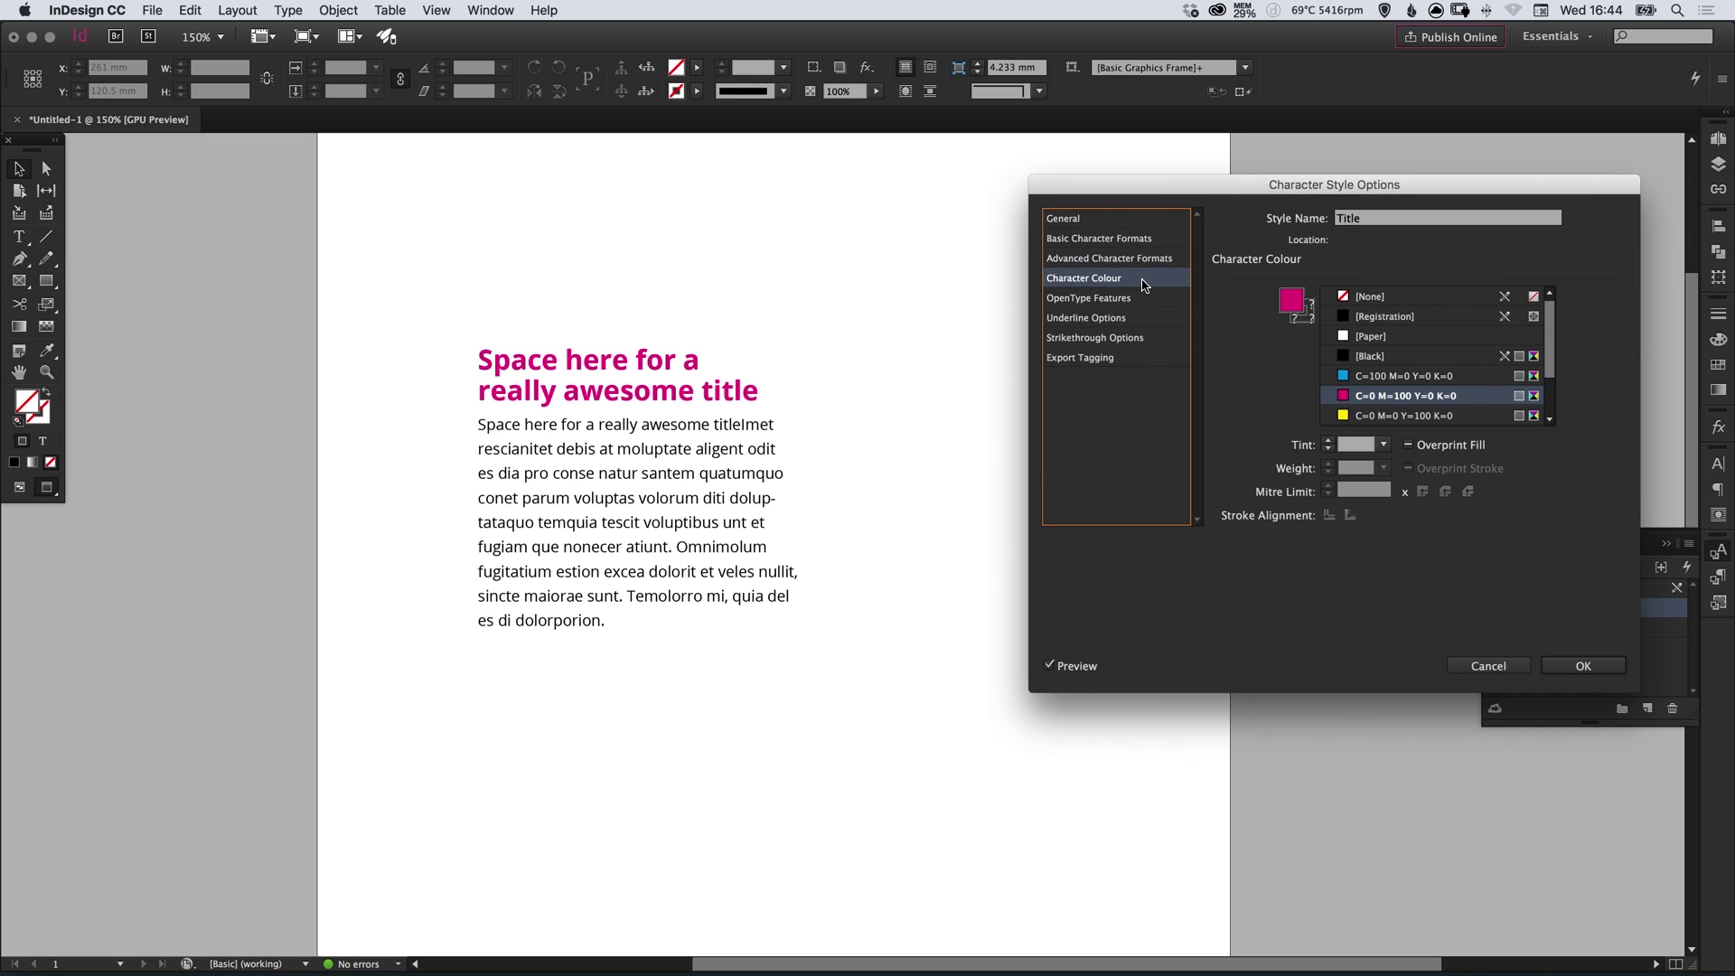
left_click(1417, 378)
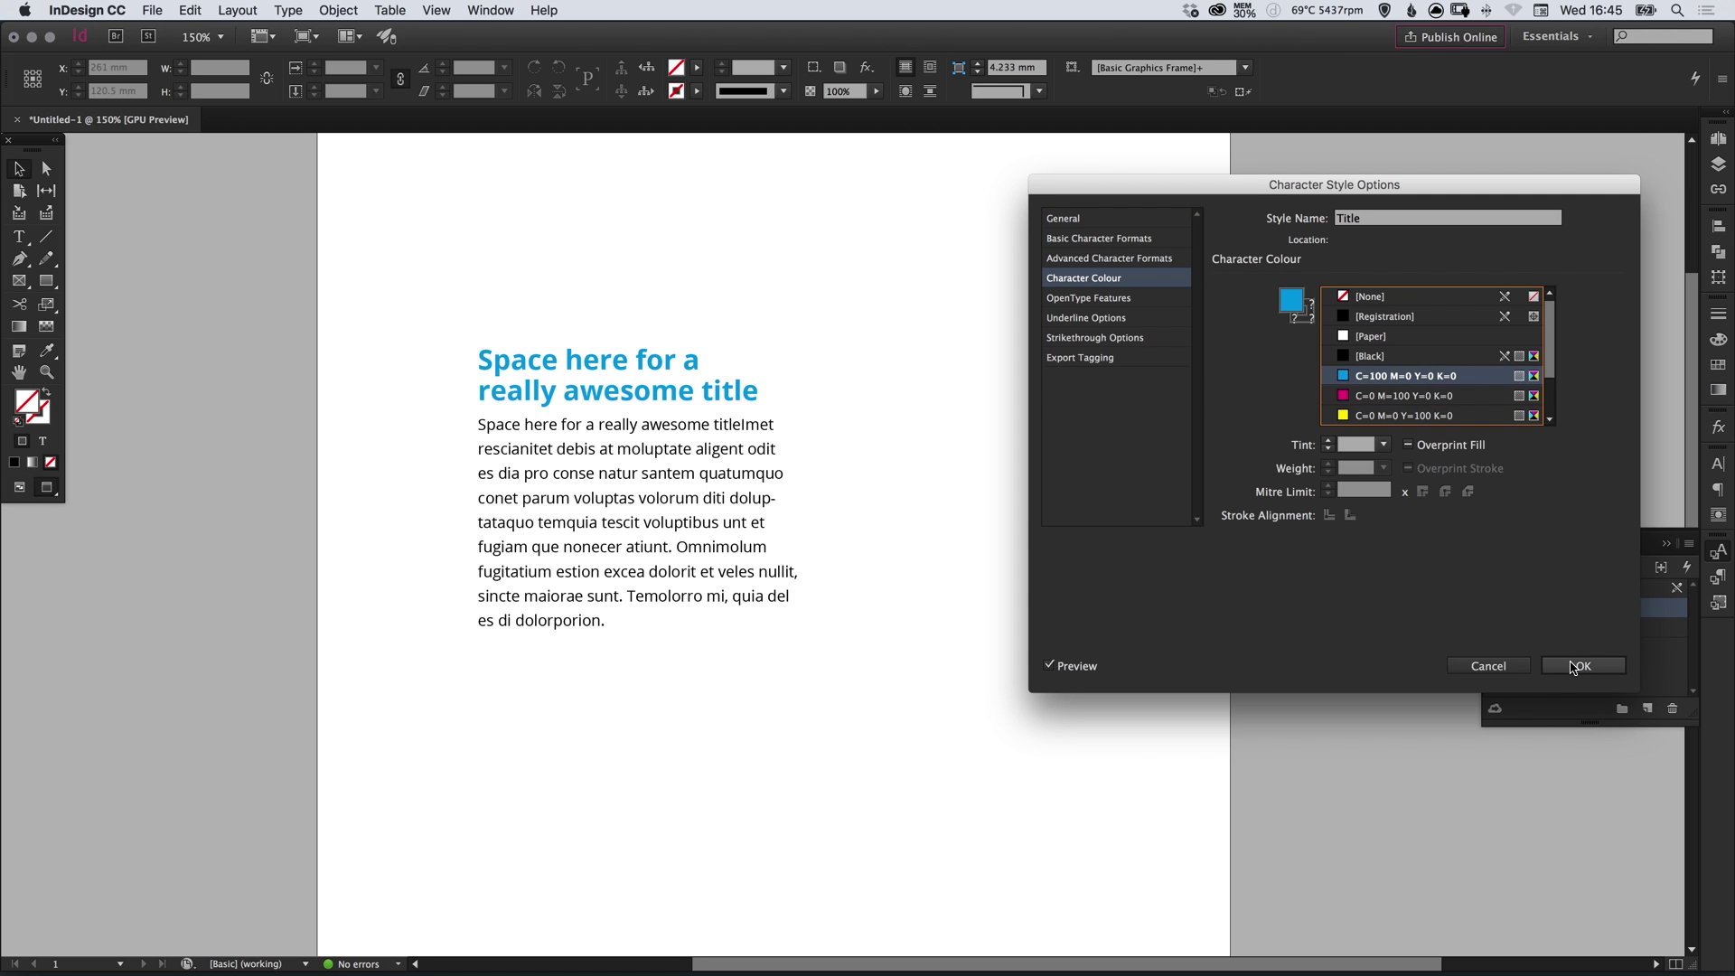
left_click(1573, 666)
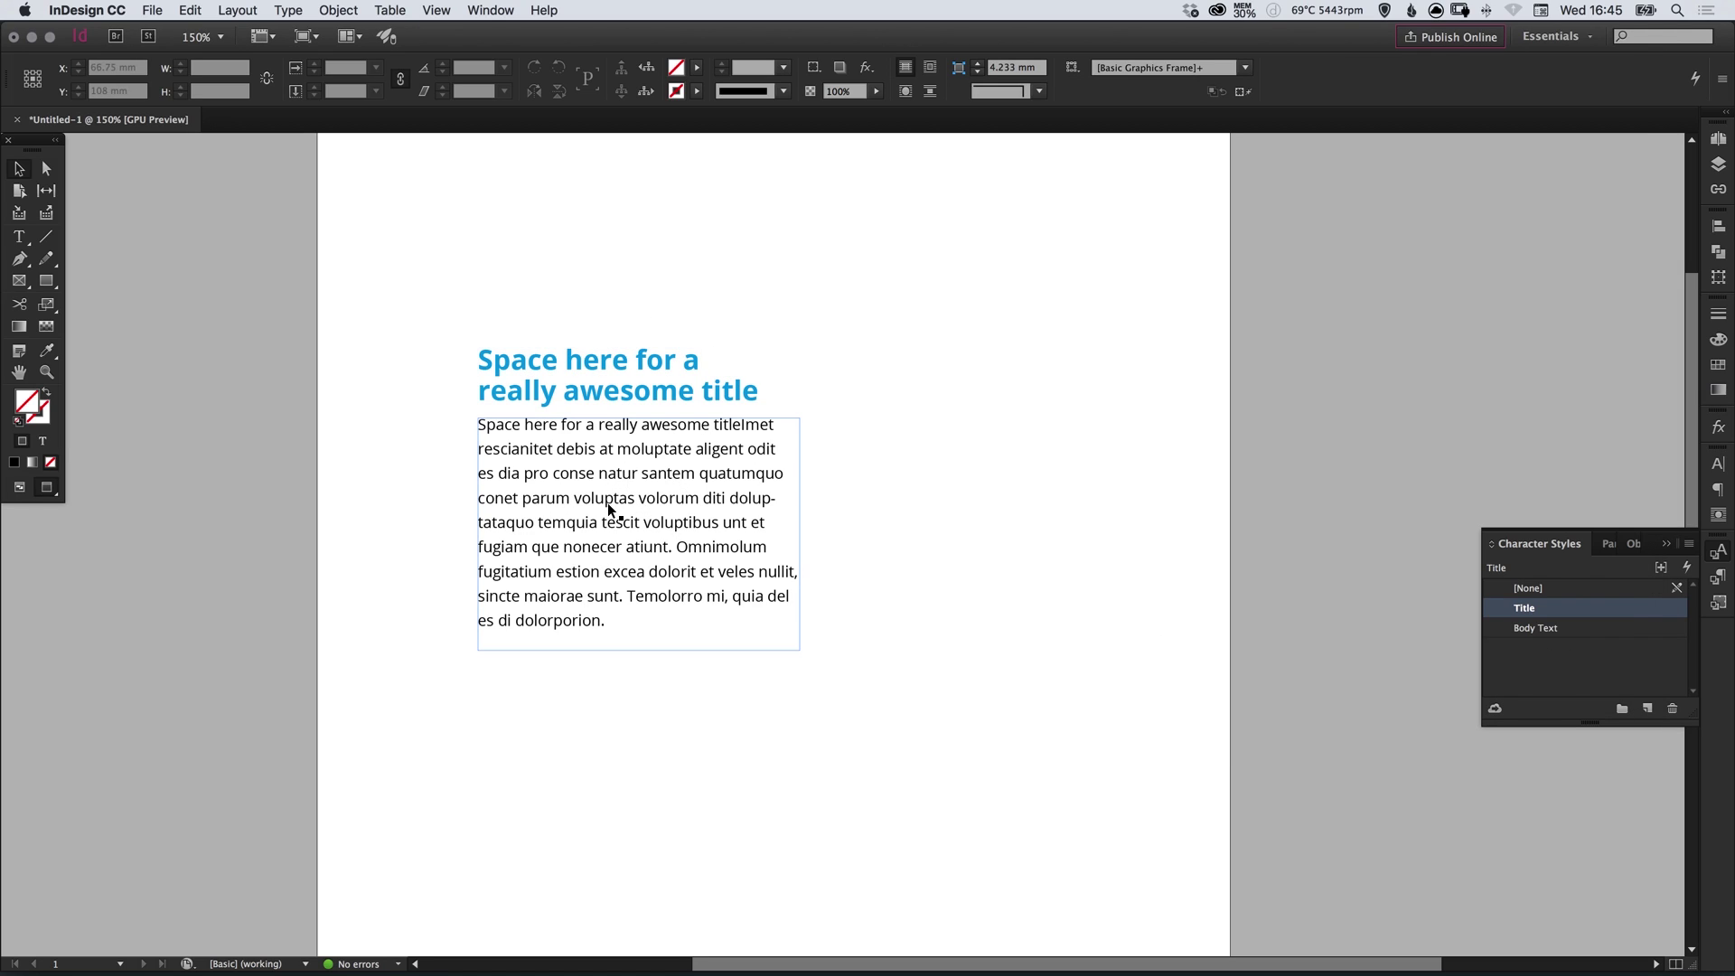
Duplicate the title and body frames twice, stacking three blocks down the page.
key("super+minus")
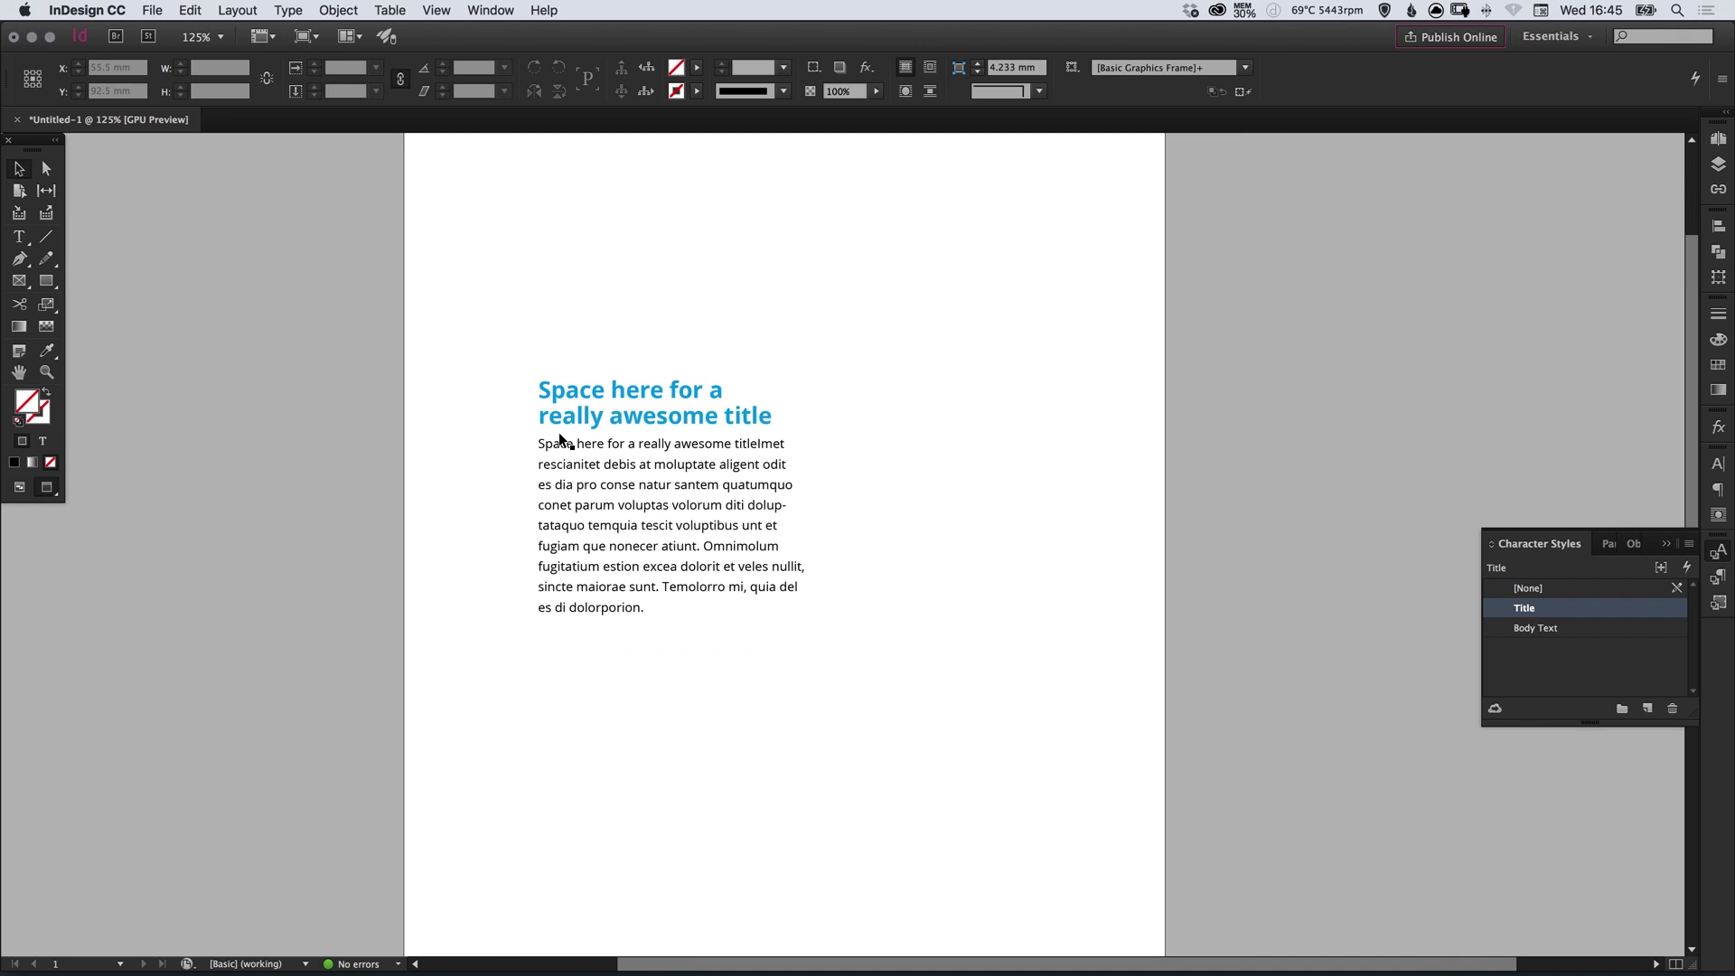
key("super+z")
key("super+z")
left_click_drag(700, 533, 647, 353)
scroll(705, 360, "down", 3)
left_click_drag(668, 293, 711, 556)
scroll(712, 556, "down", 4)
left_click_drag(680, 407, 674, 709)
key("super+minus")
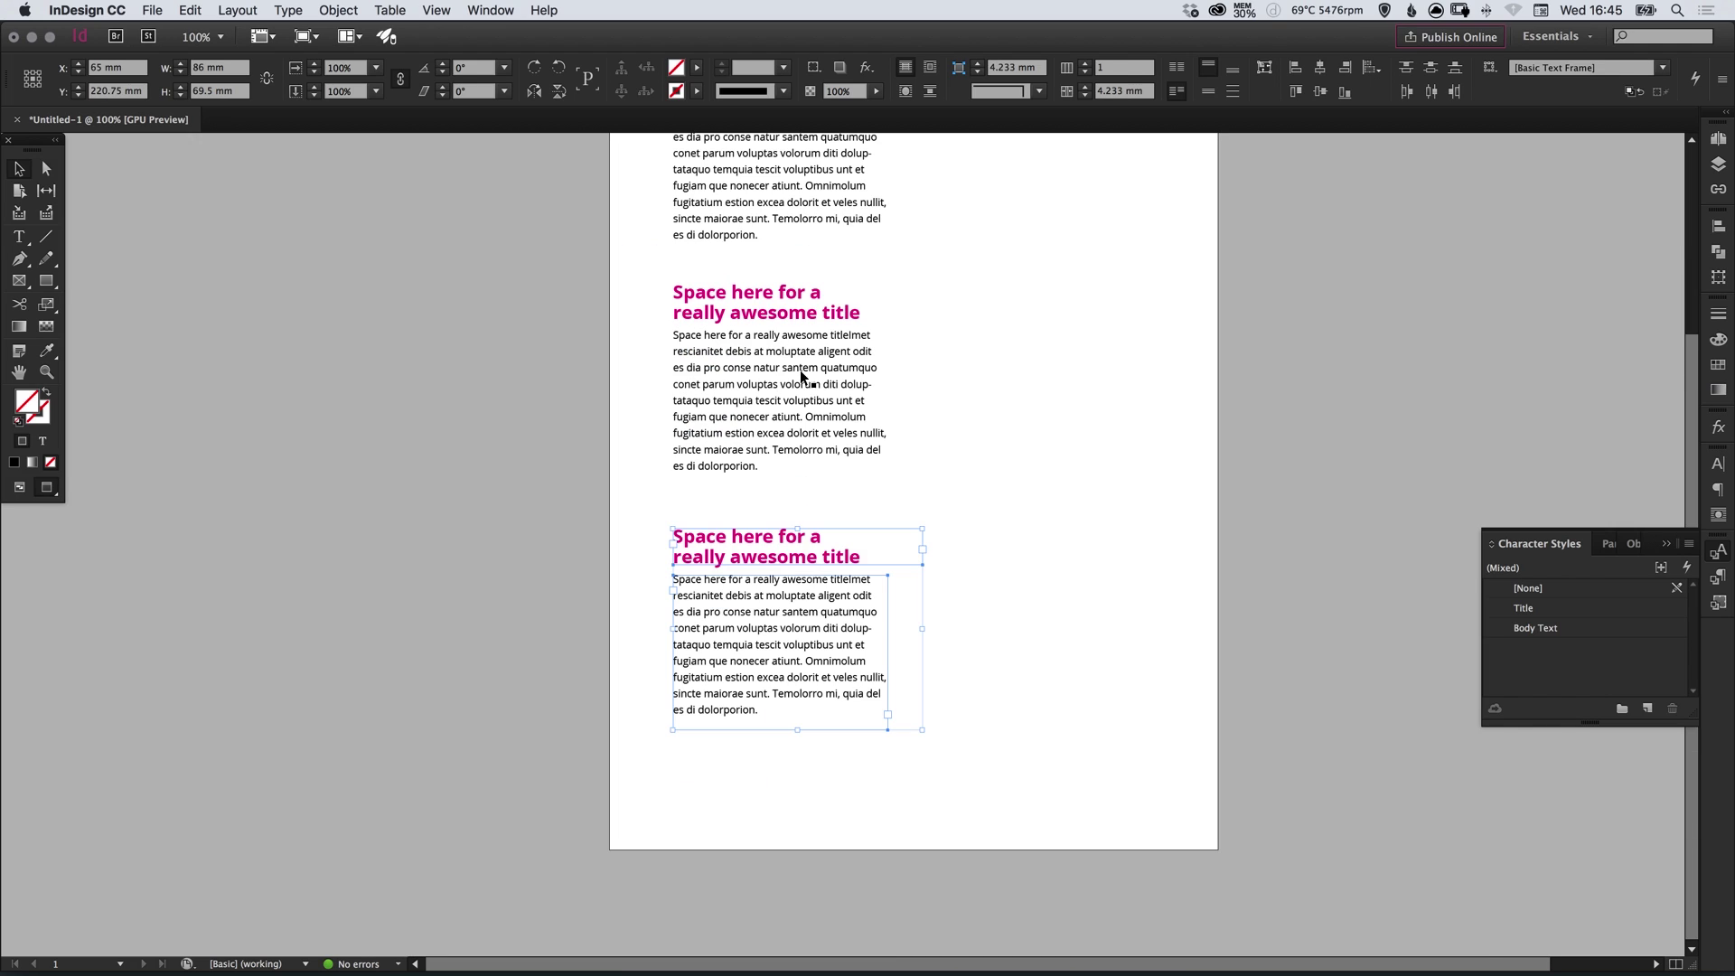
Fill the second block's title with placeholder text.
key("t")
scroll(833, 330, "down", 3)
scroll(833, 330, "right", 2)
left_click_drag(787, 438, 547, 356)
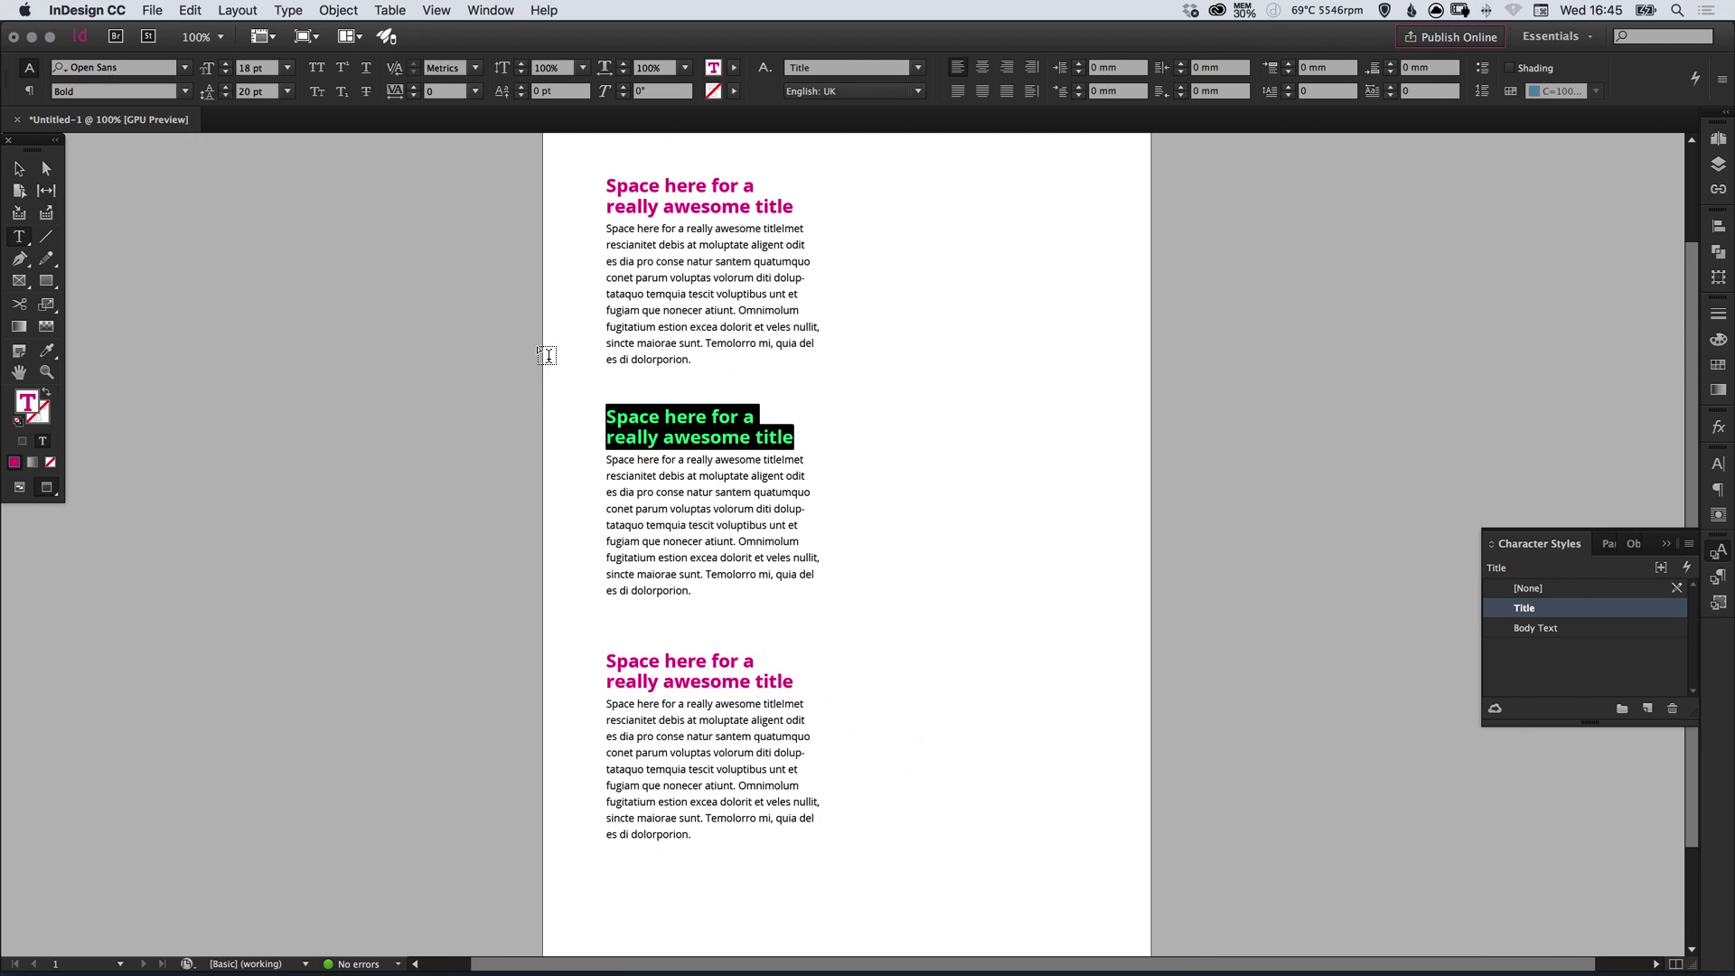
left_click(289, 10)
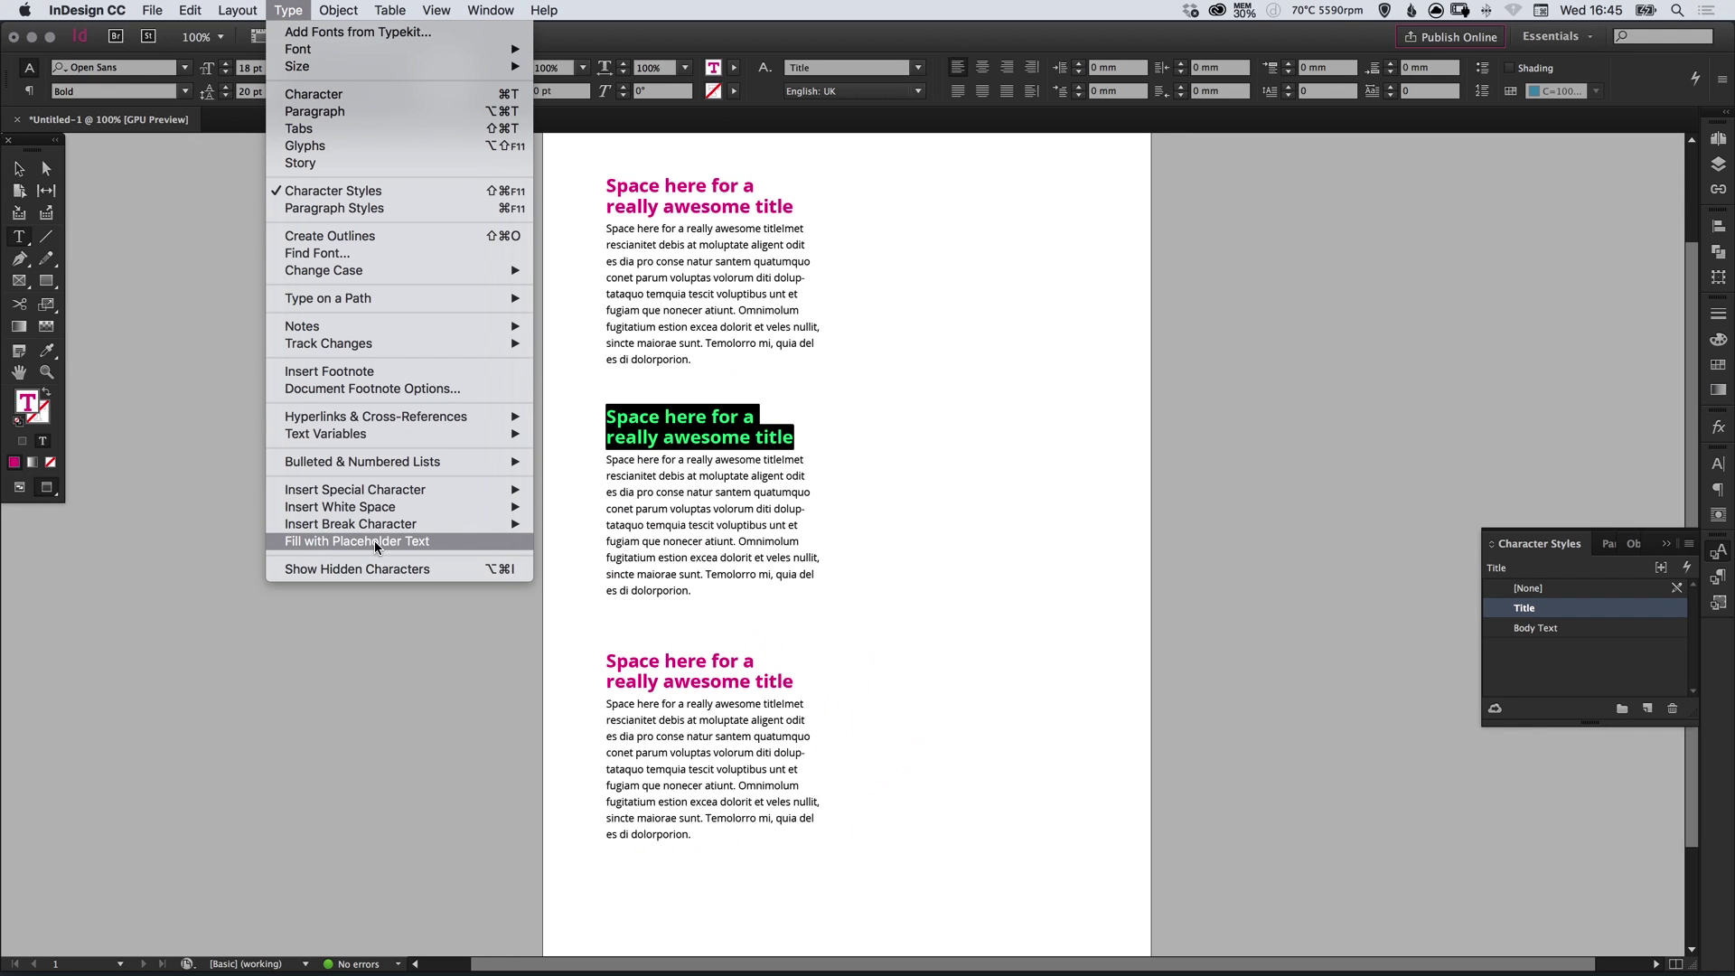
left_click(377, 542)
Clear the third and second titles and refill each with placeholder text.
left_click_drag(789, 681, 549, 640)
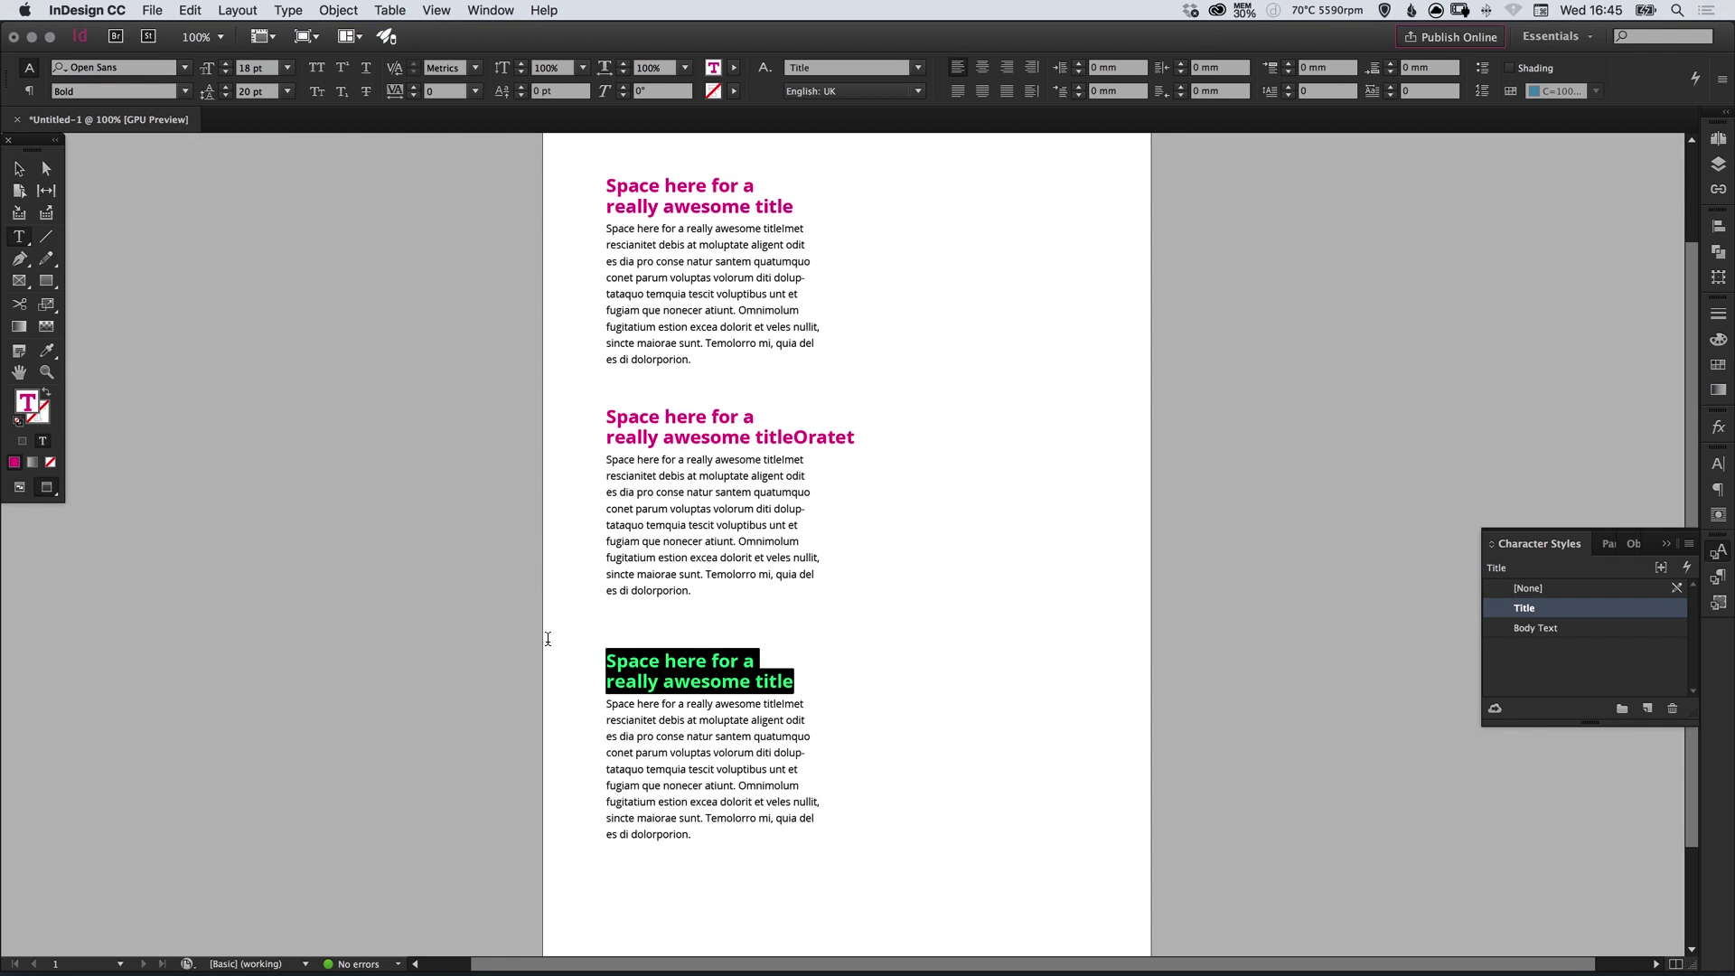
key("BackSpace")
left_click(288, 10)
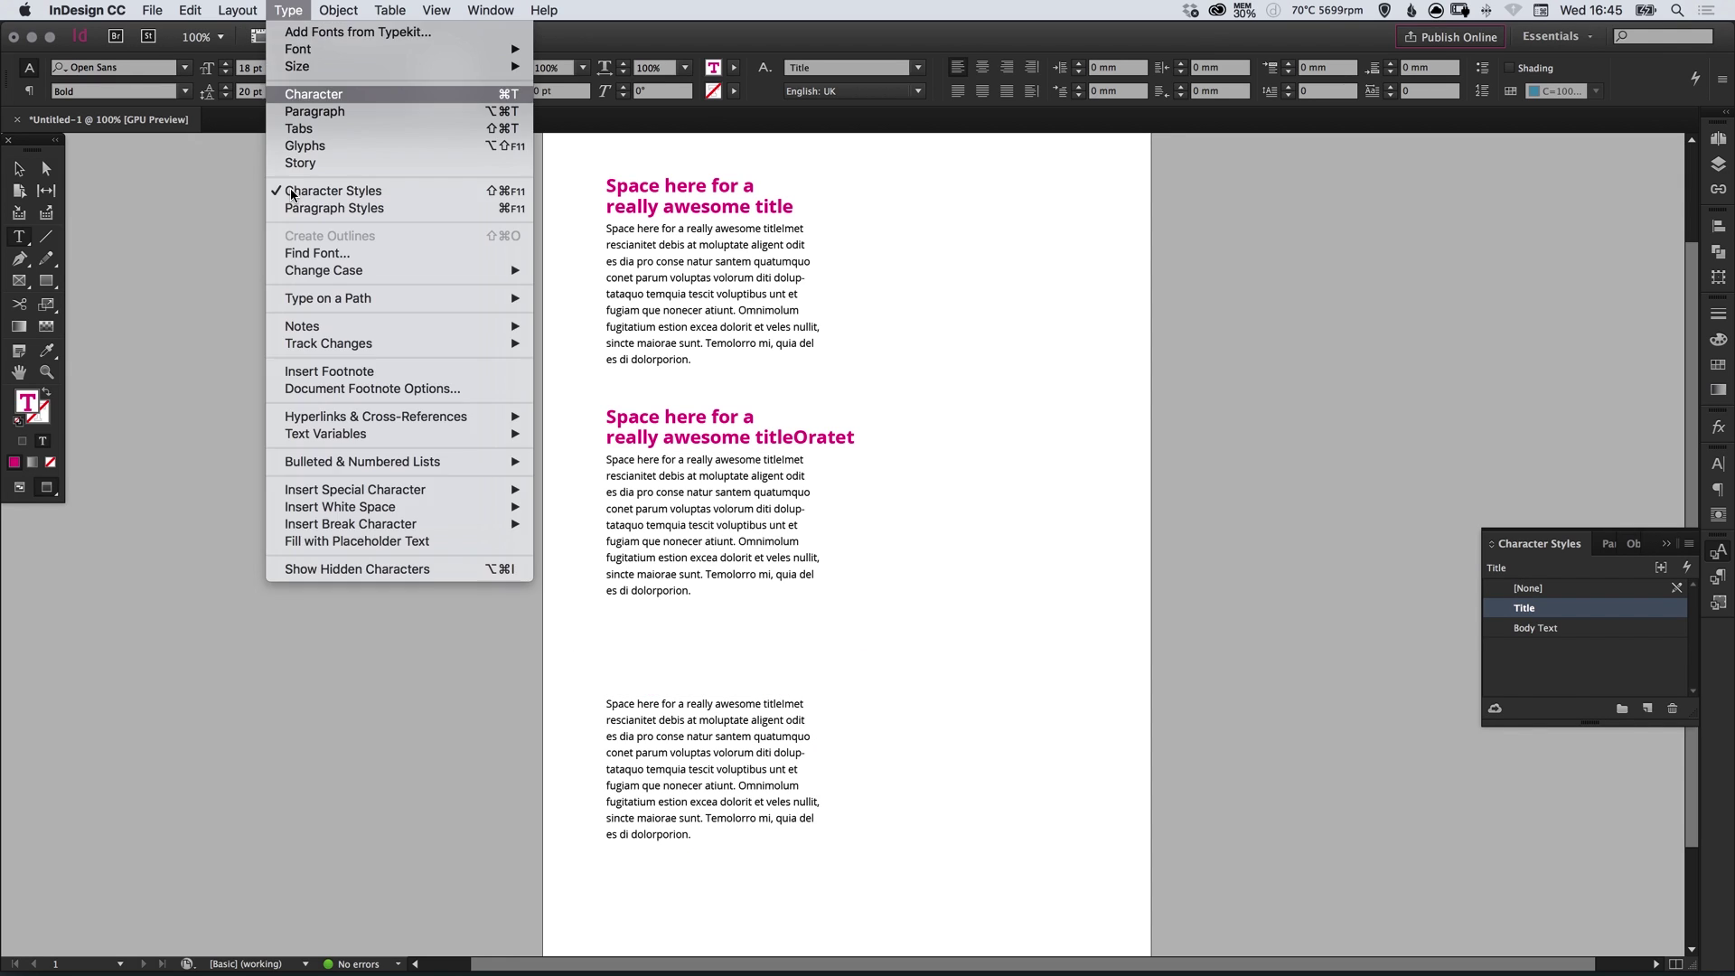
left_click(348, 543)
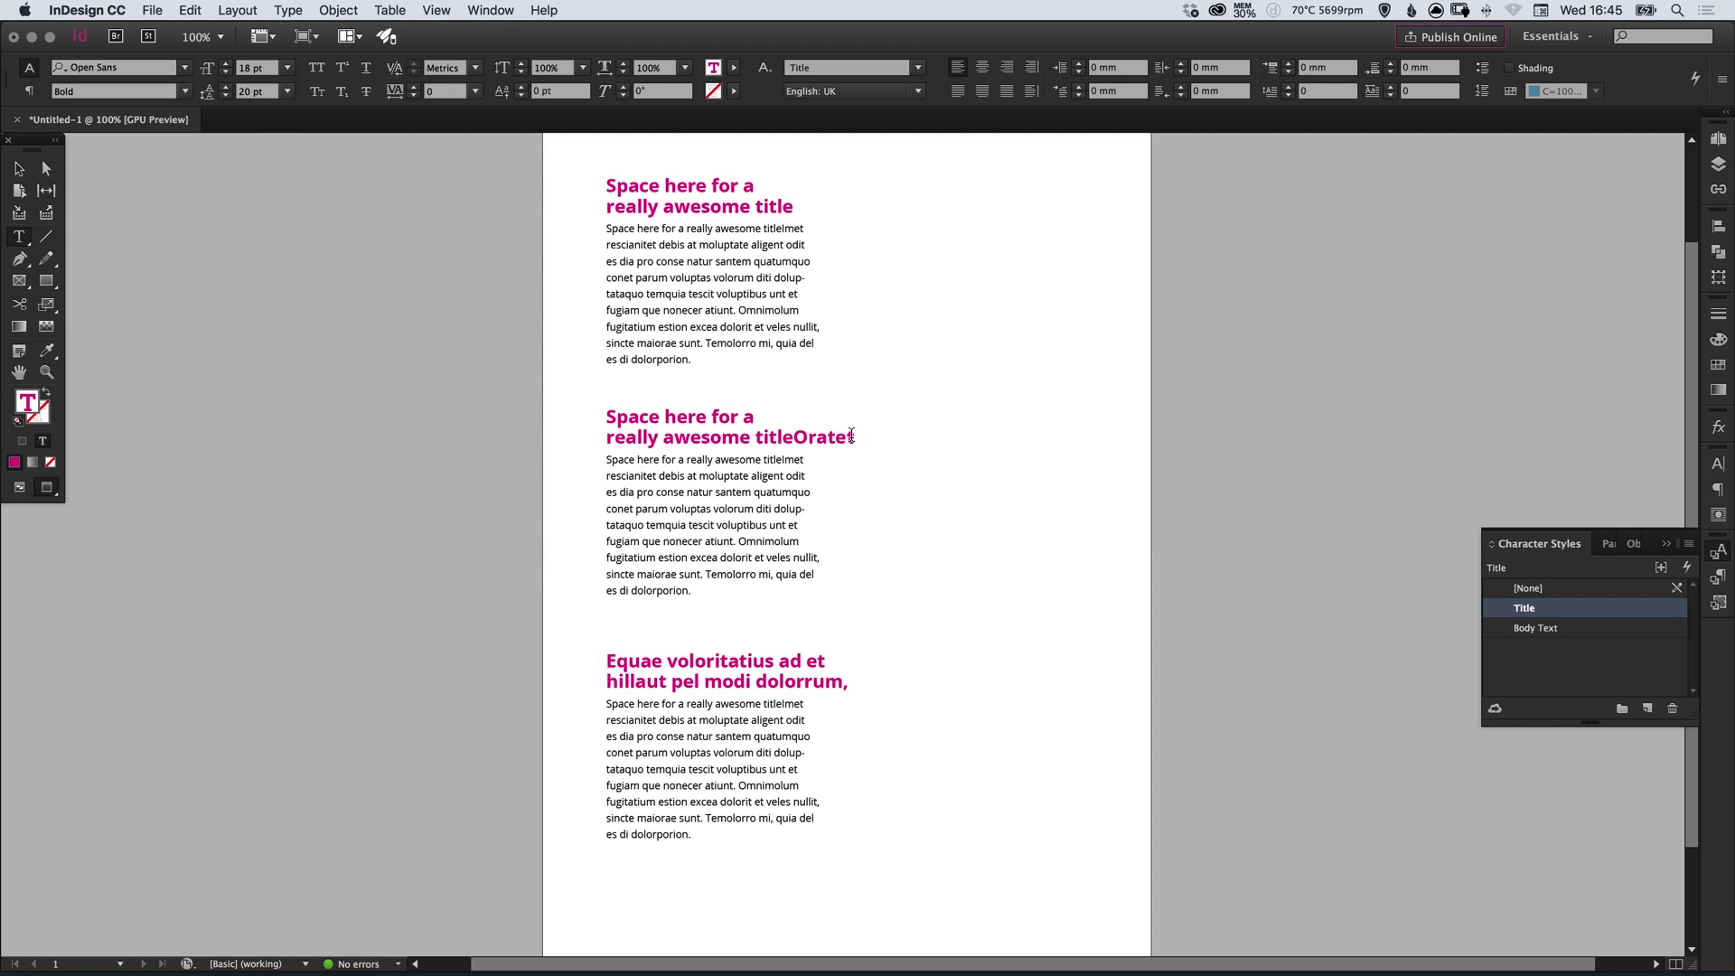
left_click_drag(856, 437, 348, 353)
key("BackSpace")
left_click(288, 10)
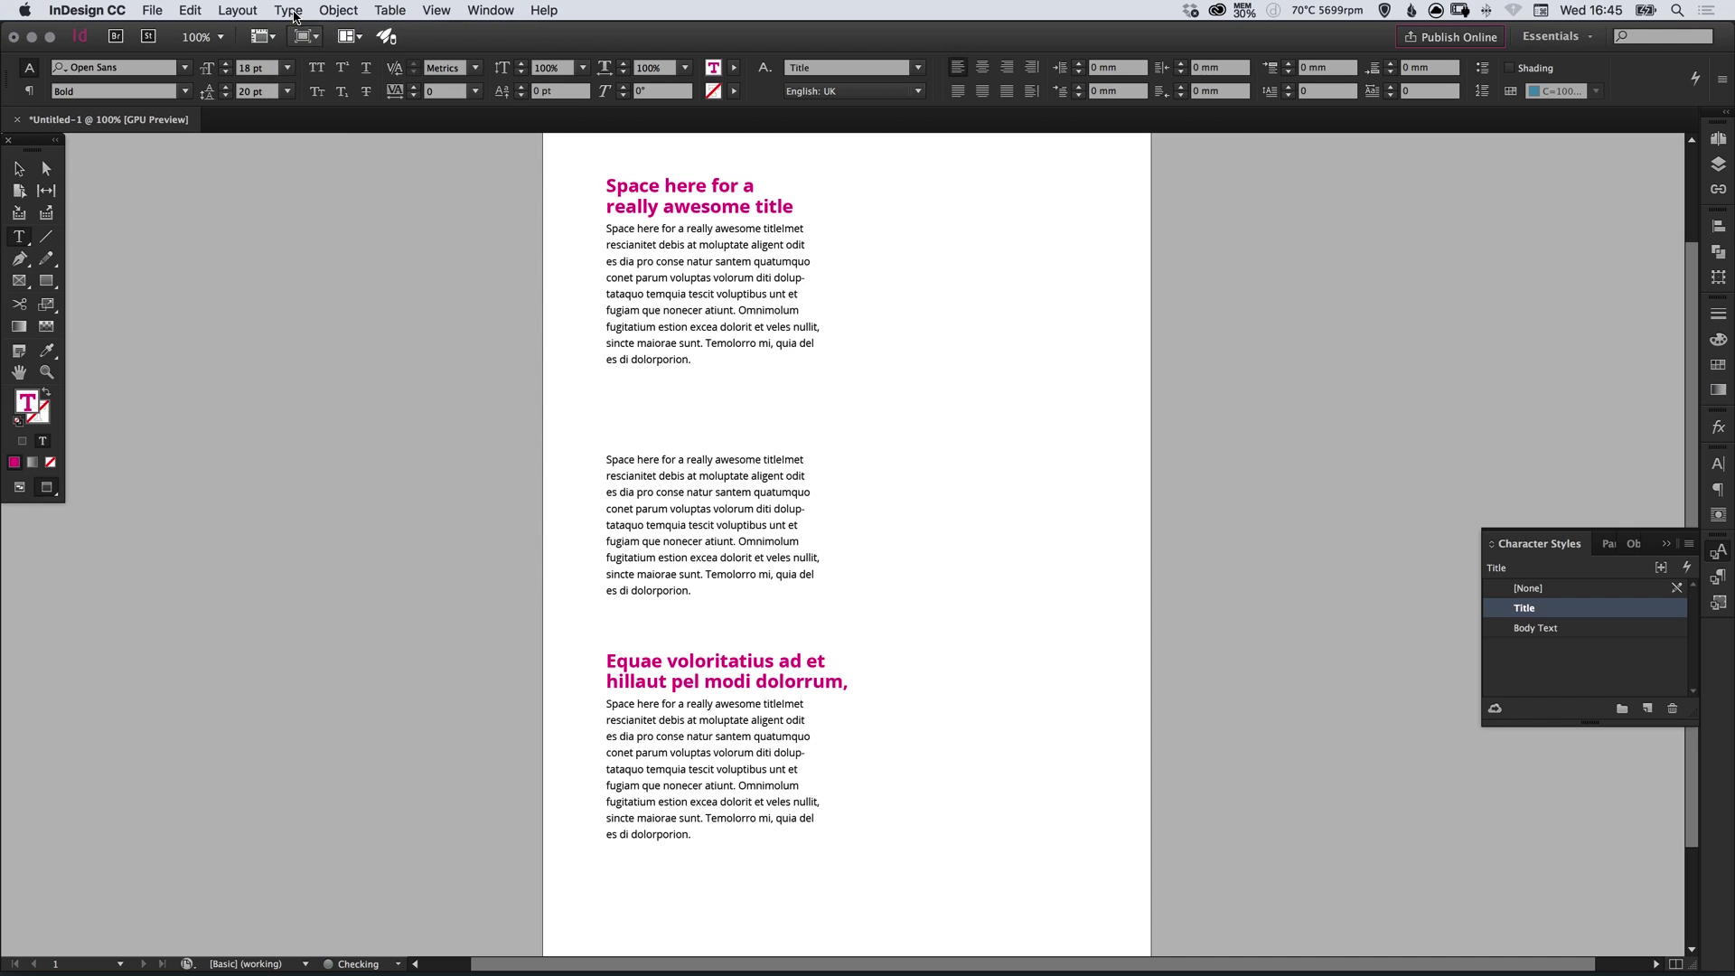
left_click(348, 543)
Select the second block's title and body frames, then deselect them.
left_click(22, 169)
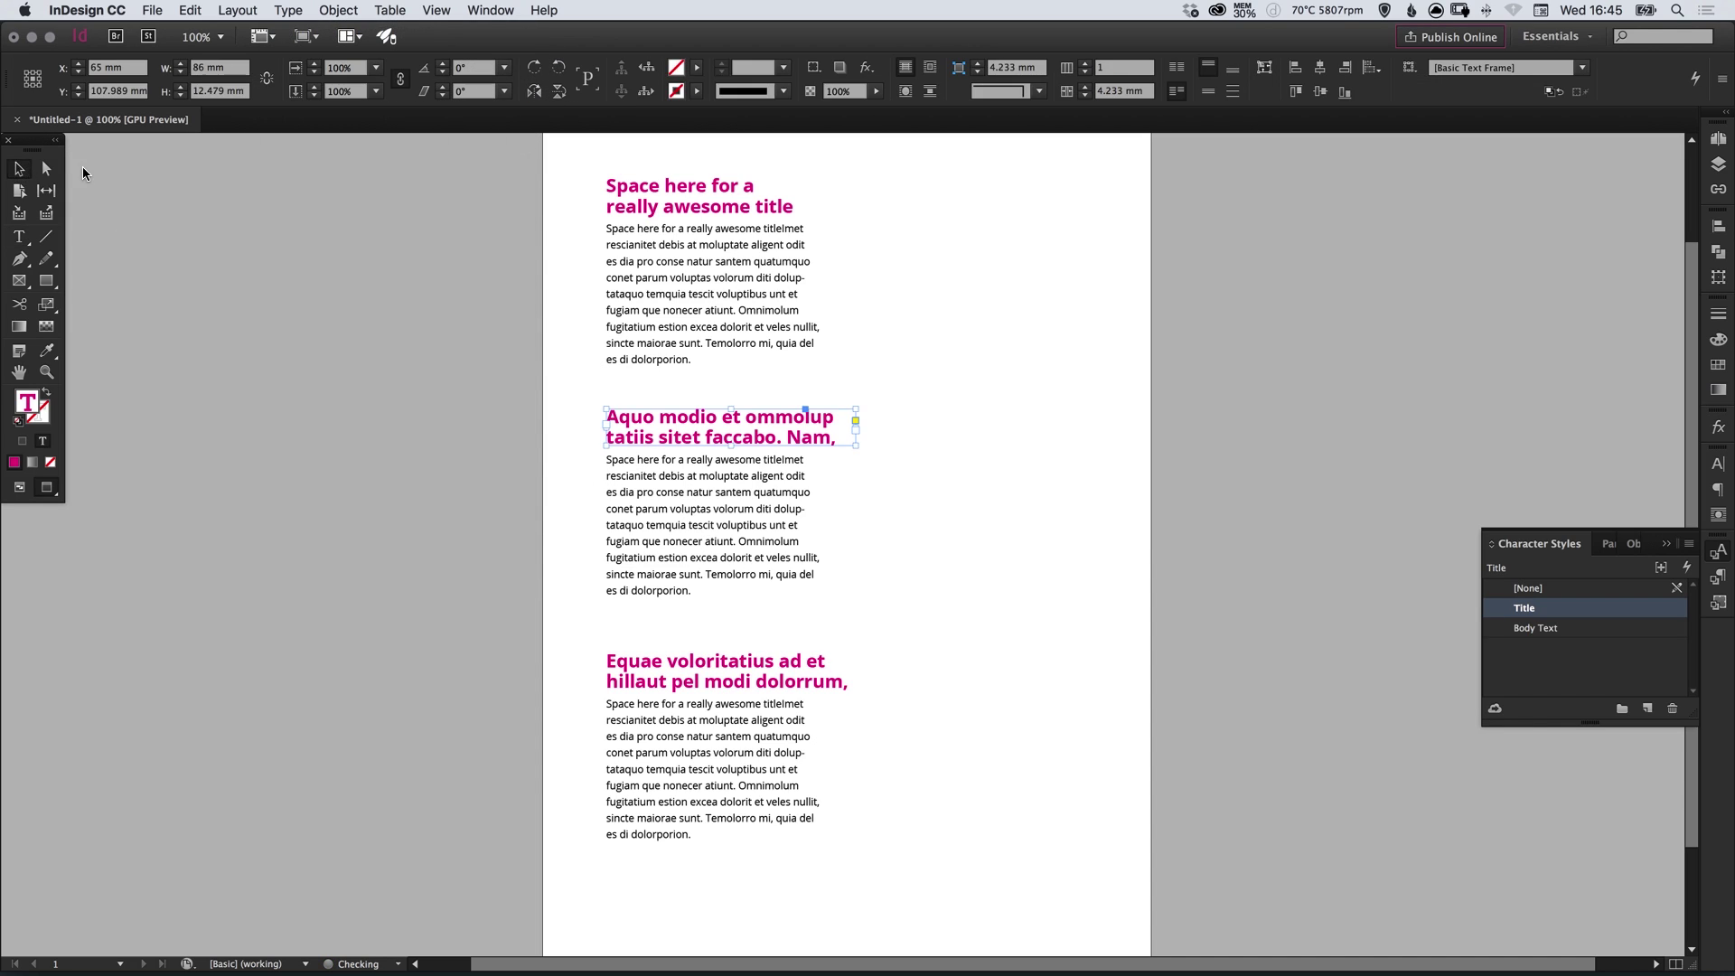
left_click_drag(527, 426, 714, 519)
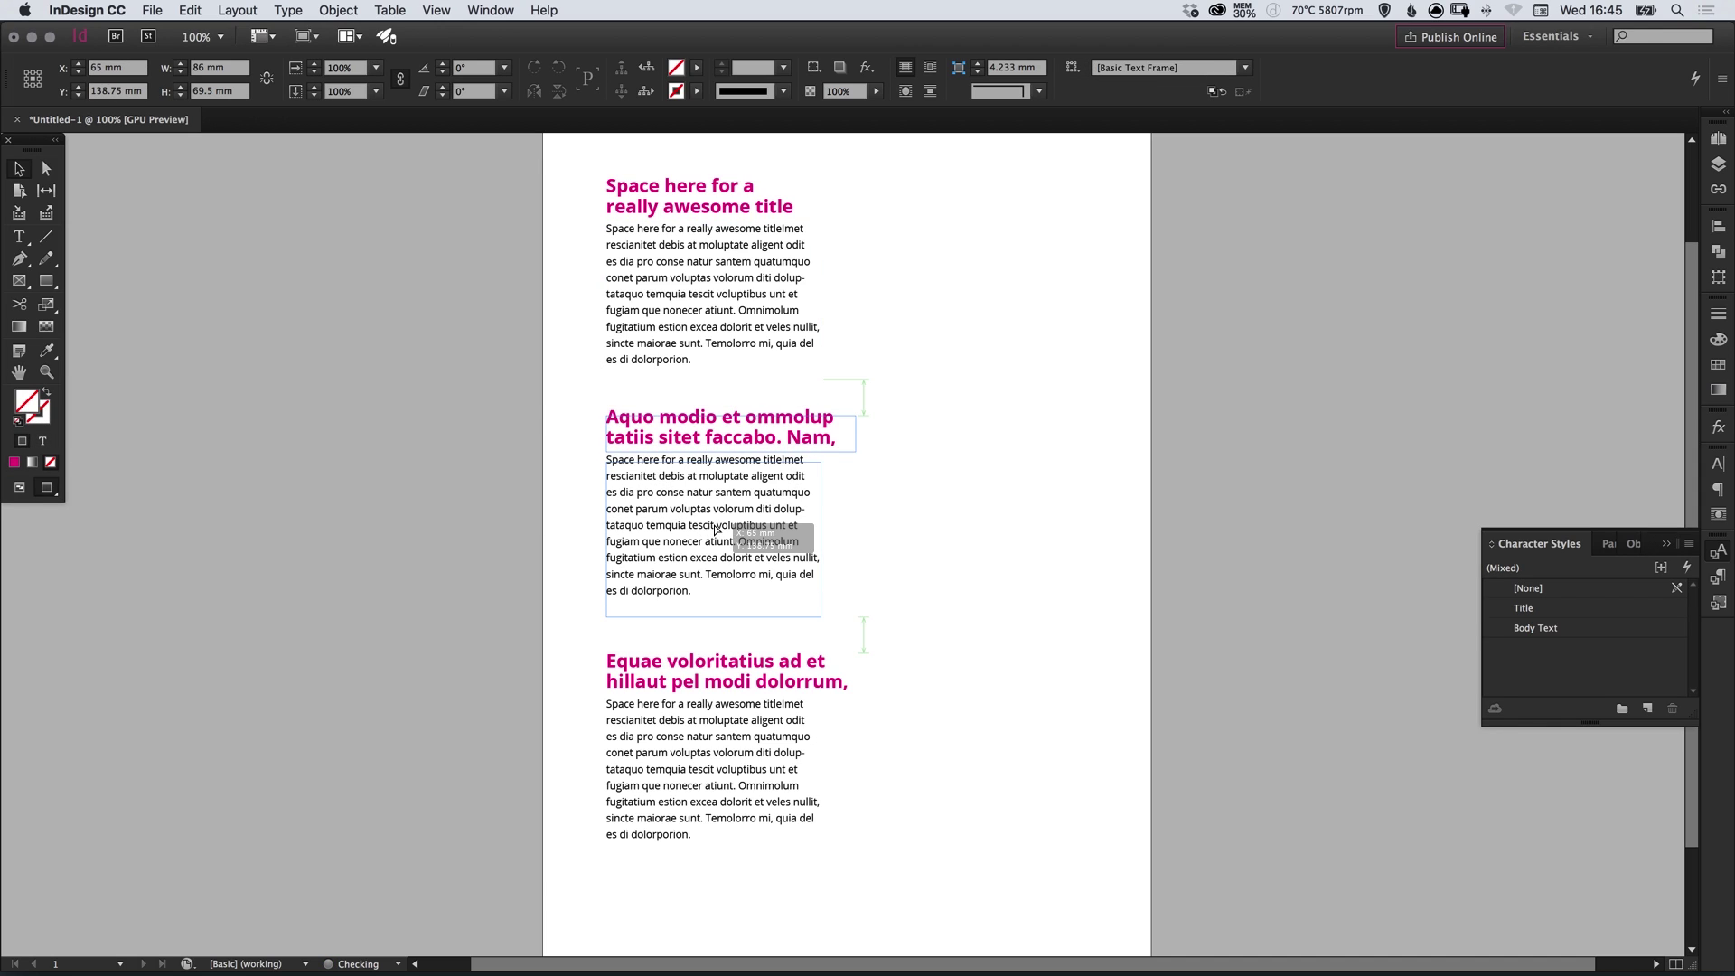
left_click(1005, 510)
left_click_drag(1011, 509, 998, 535)
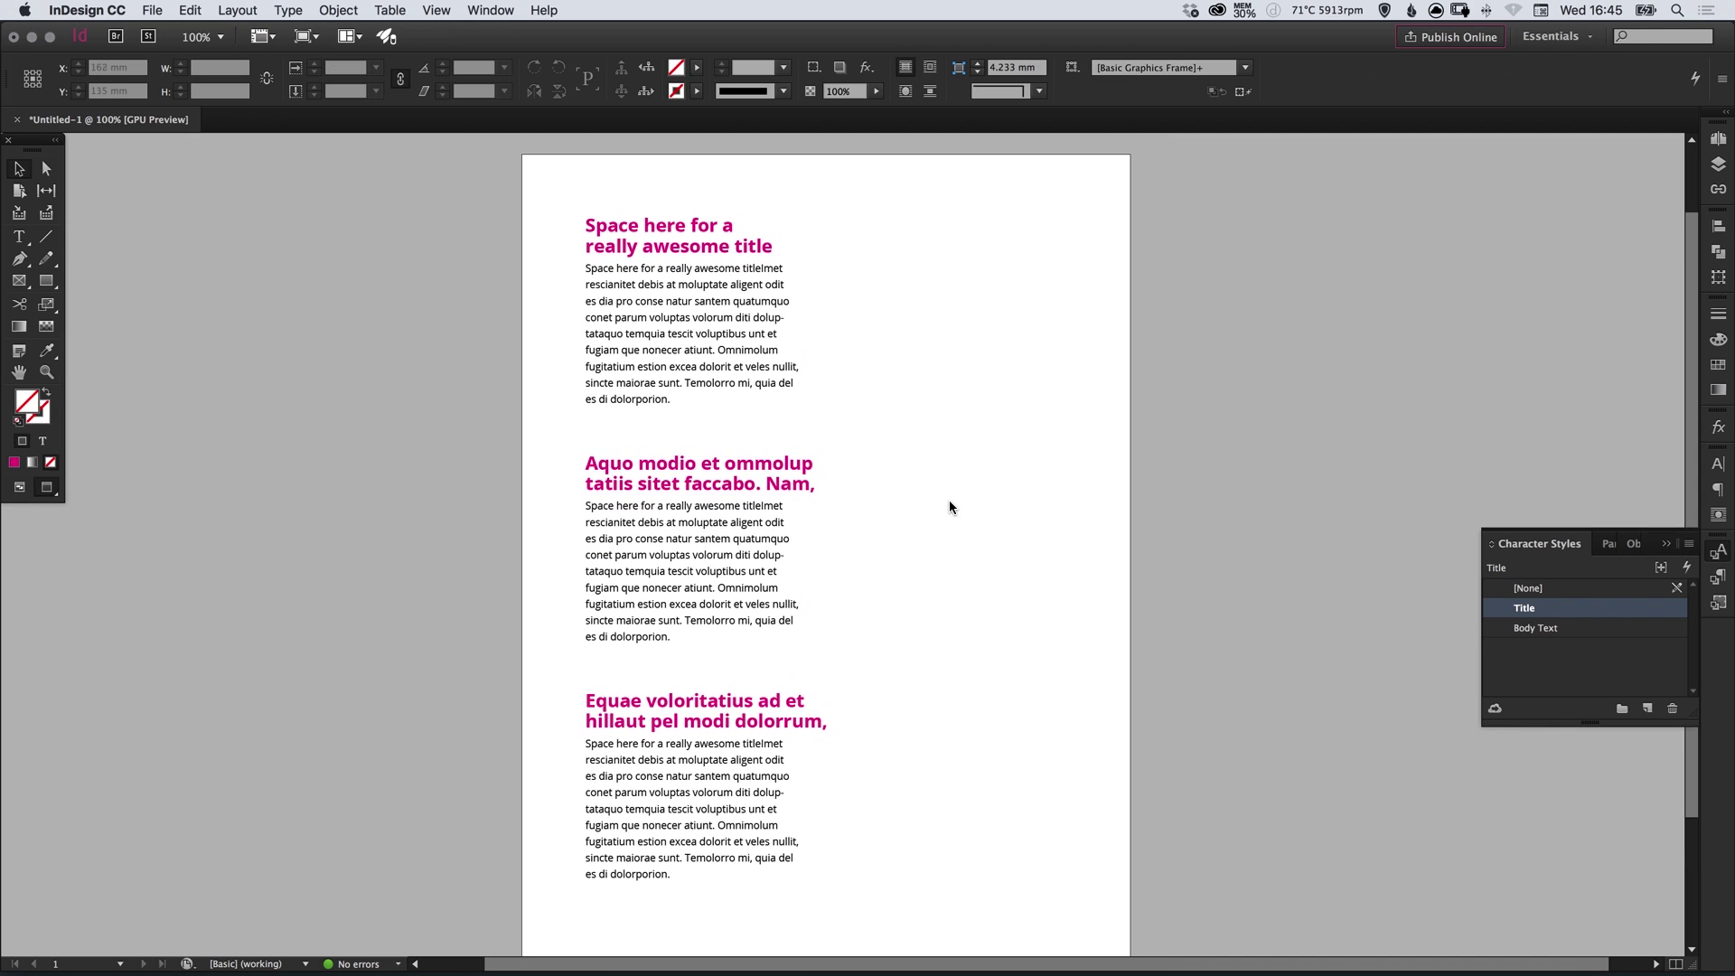
scroll(949, 501, "down", 1)
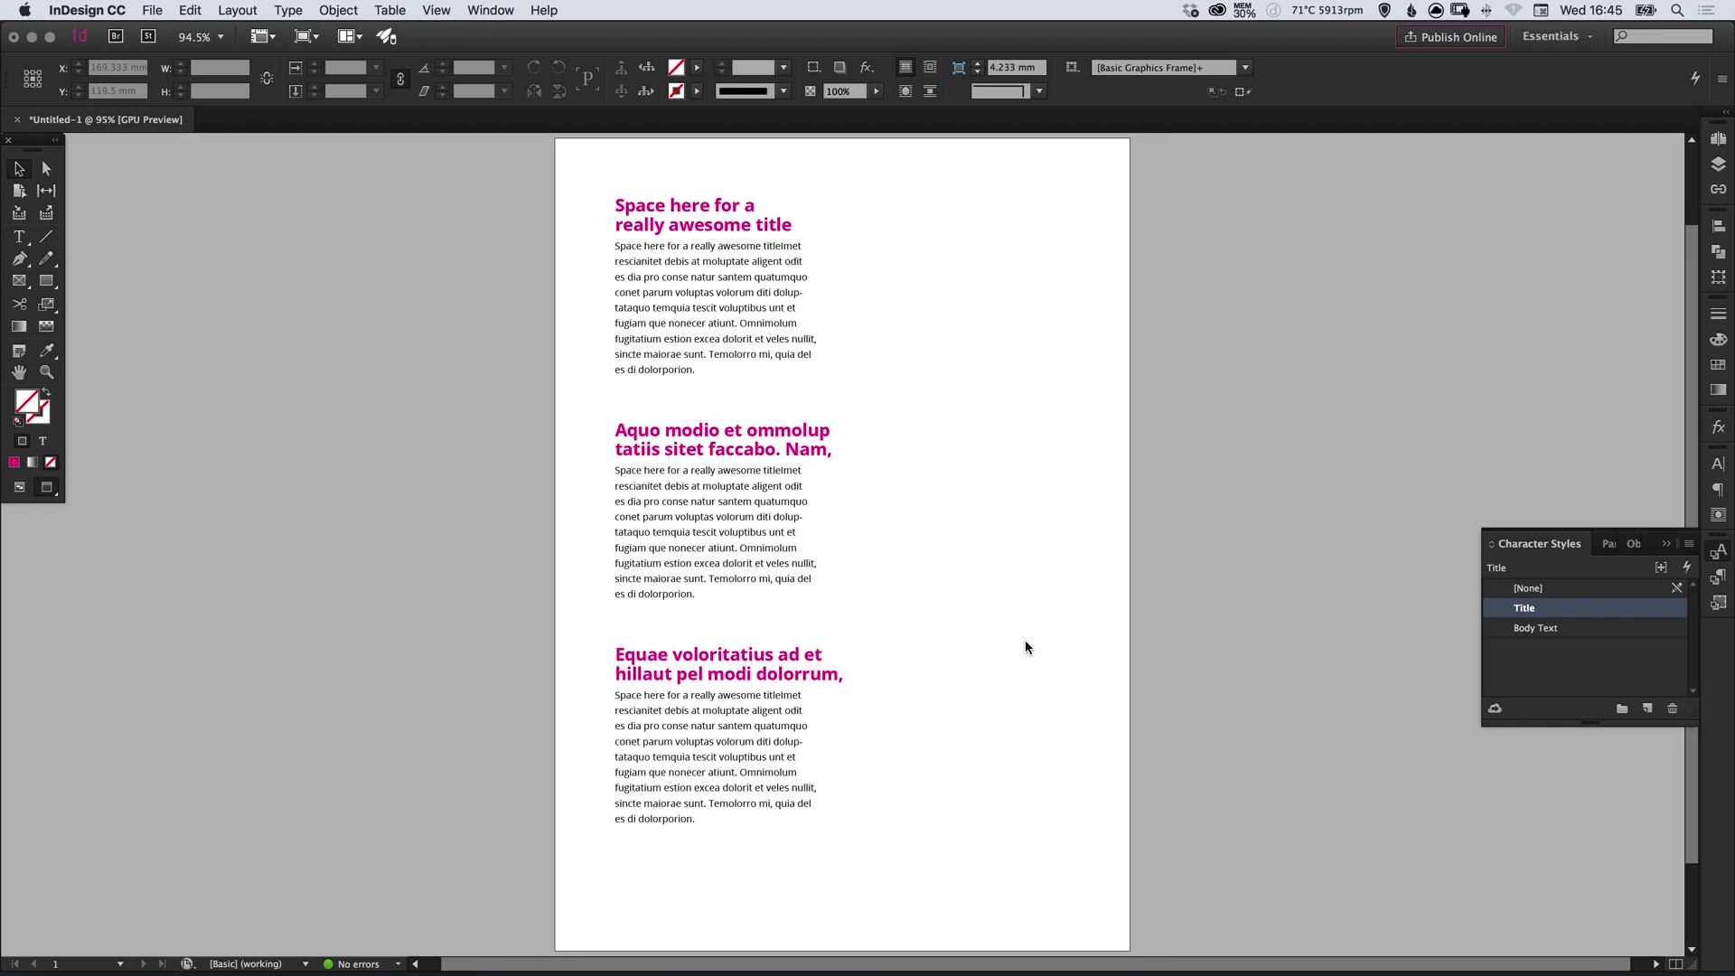
In Title's options pick the cyan swatch, Light weight, 20 pt size and 19 pt leading.
double_click(1556, 609)
left_click(1102, 278)
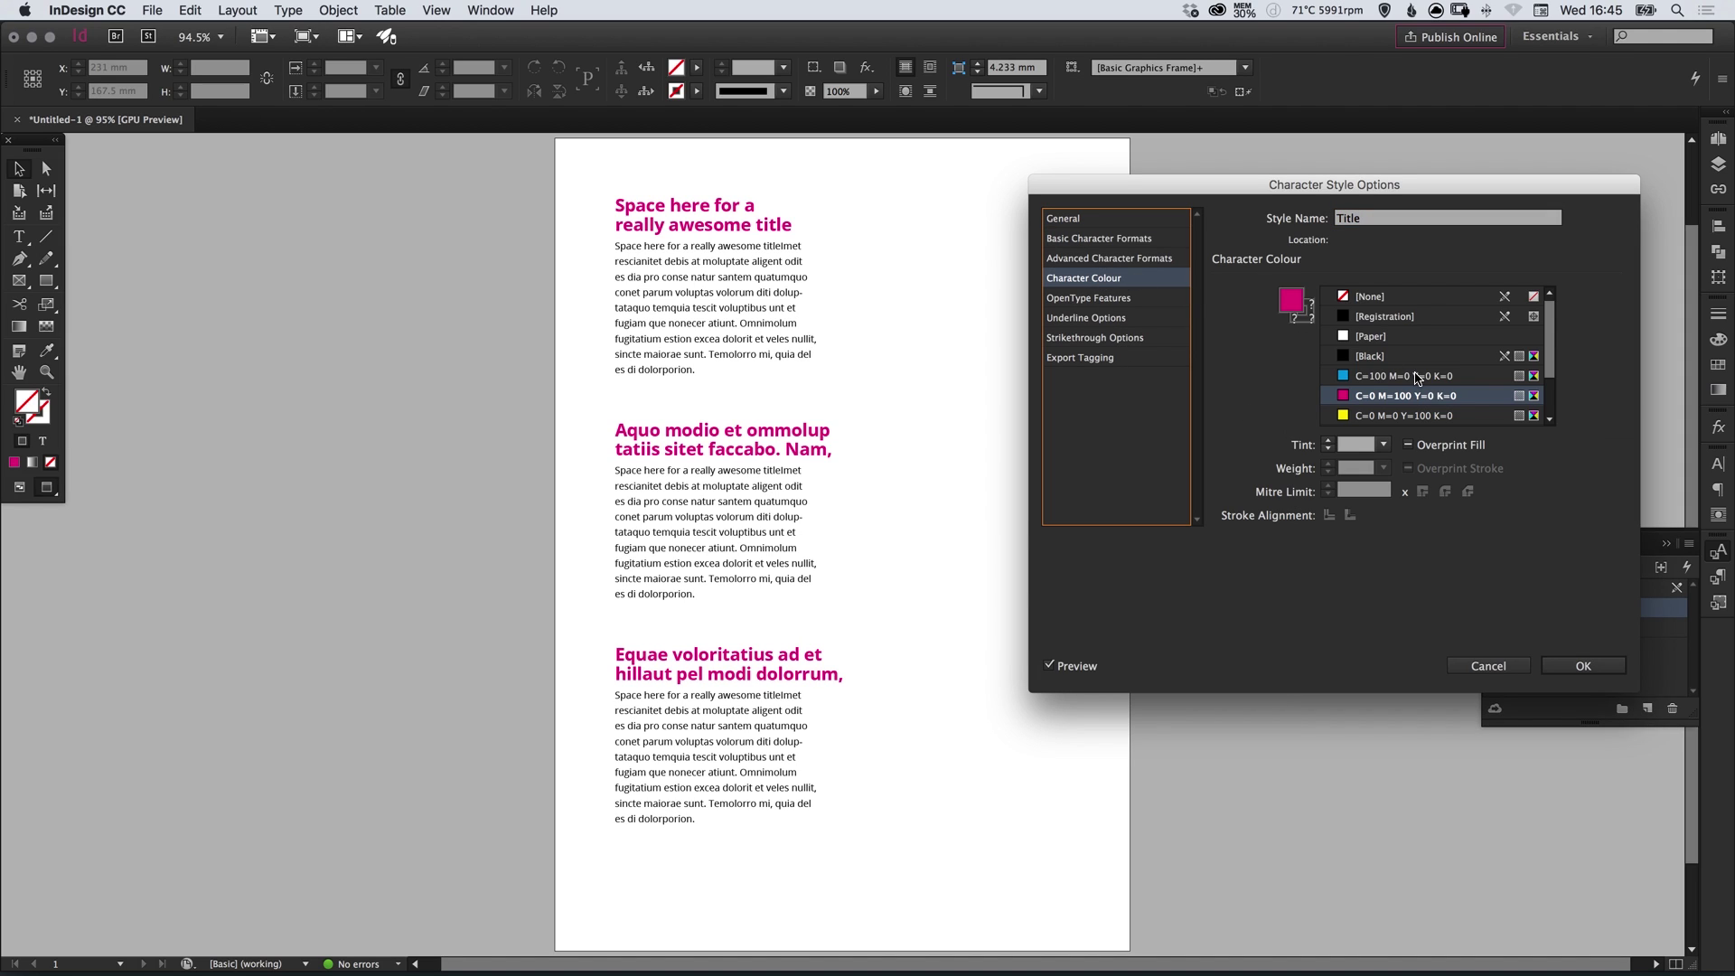
left_click(1407, 376)
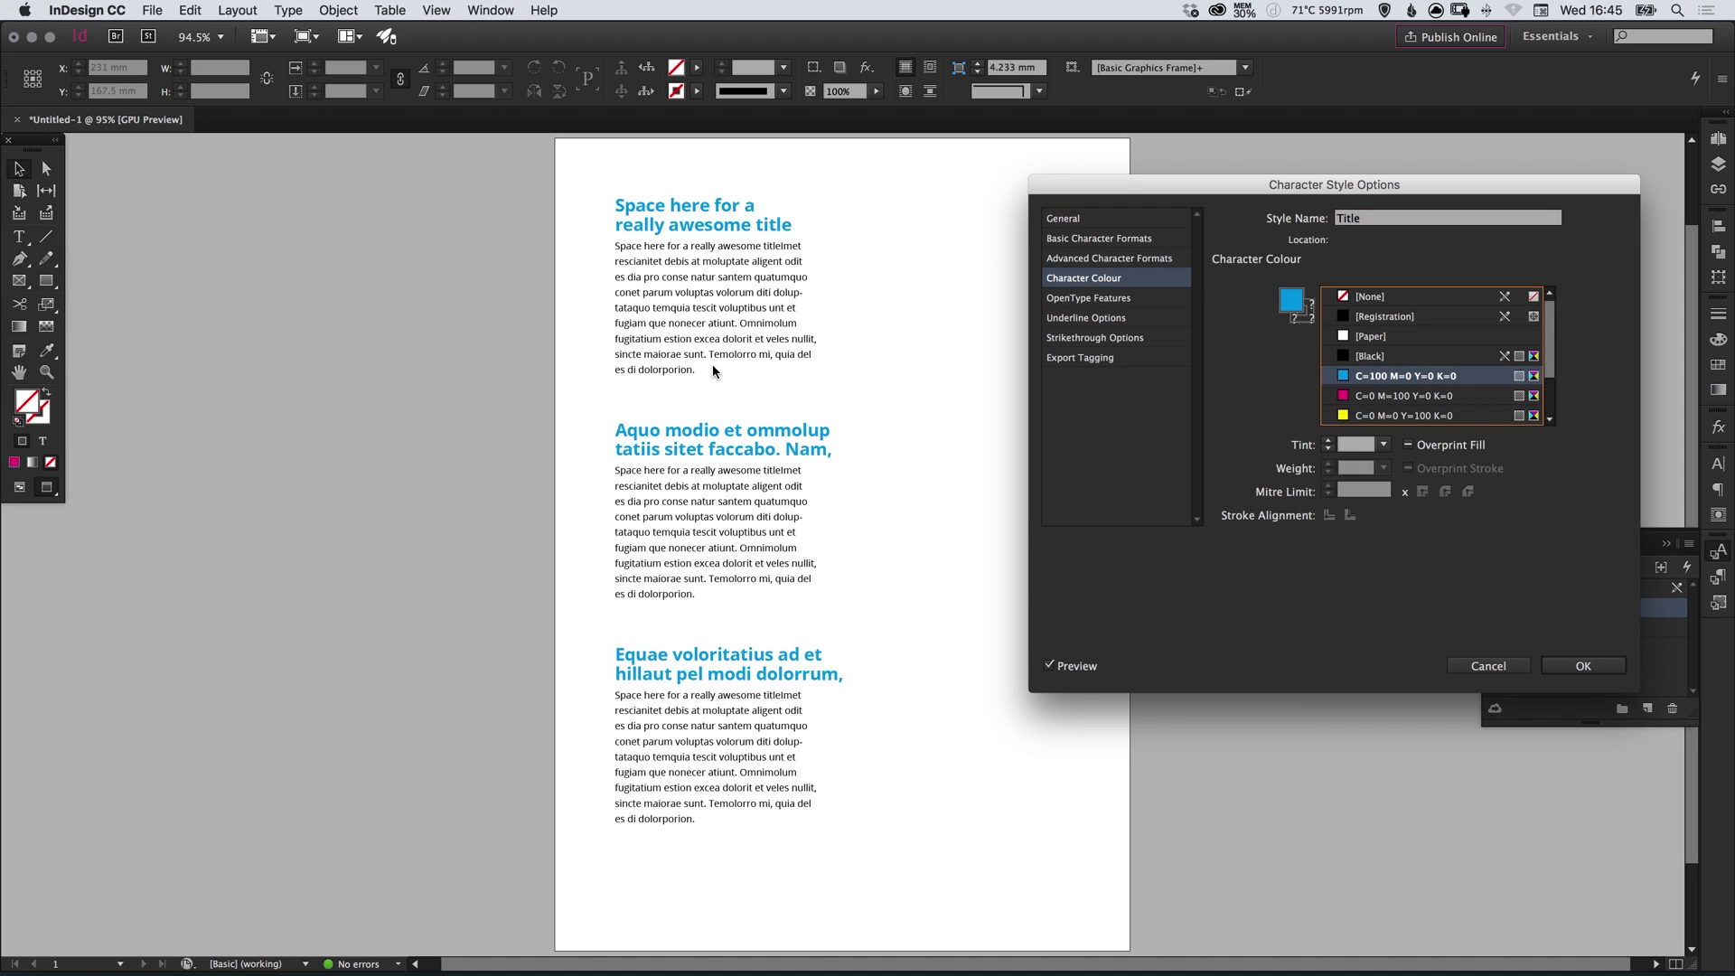
left_click(1115, 239)
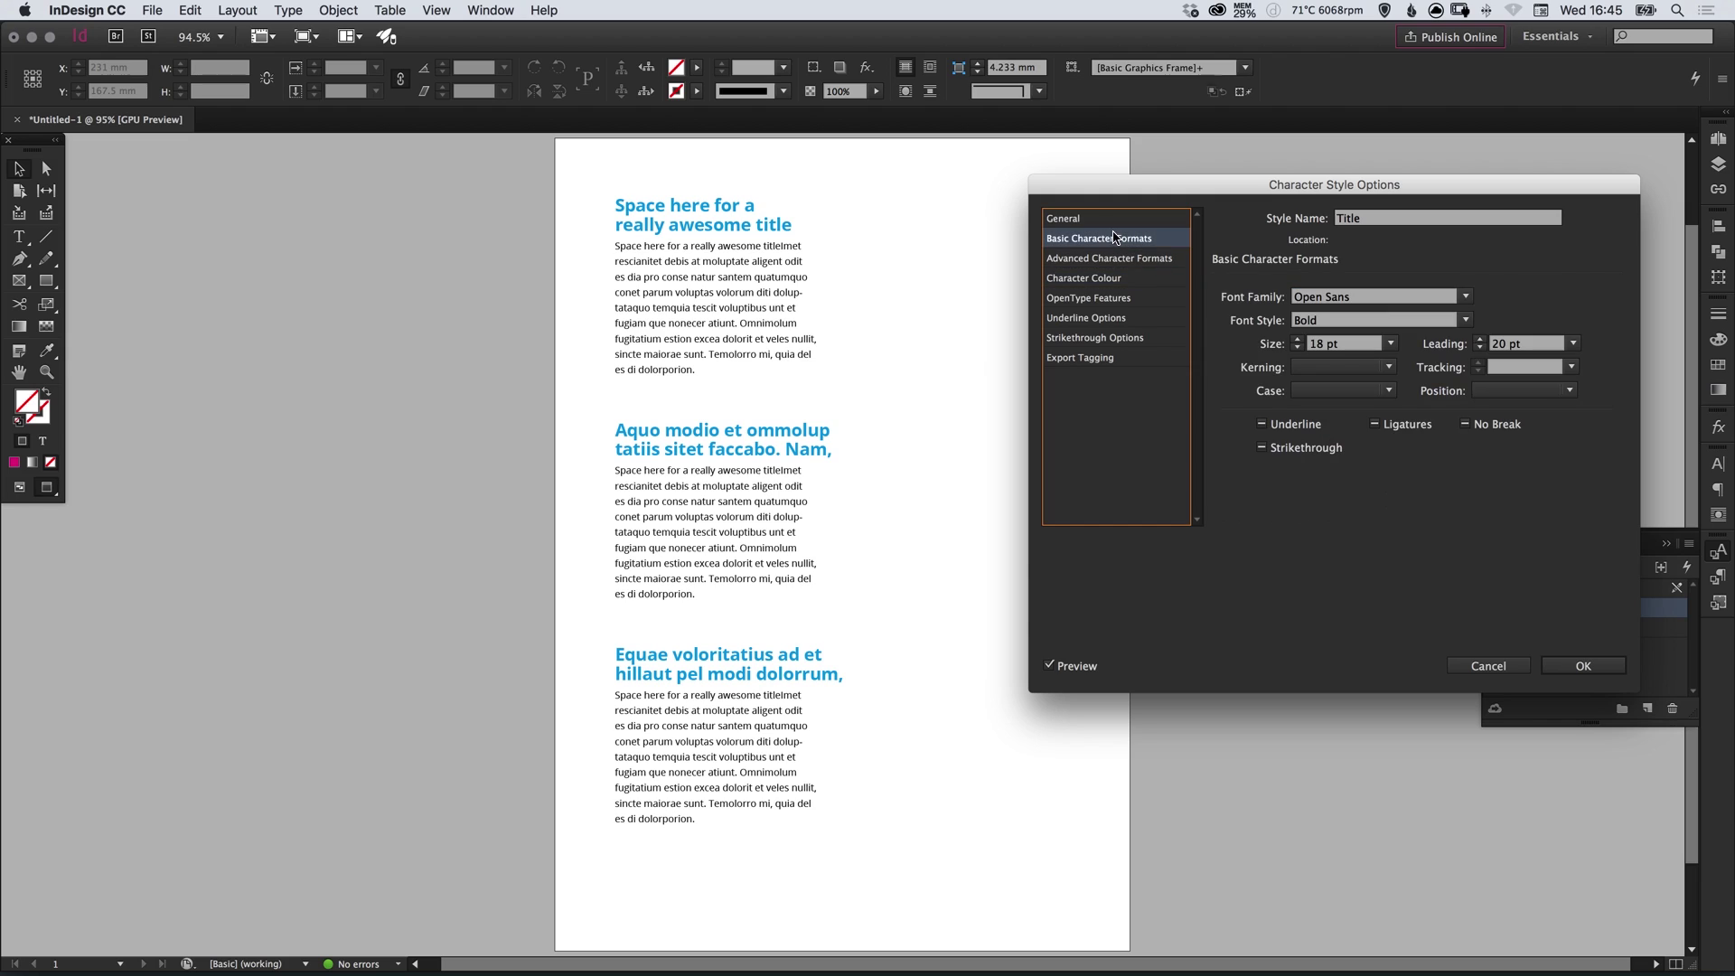
left_click(1463, 322)
left_click(1353, 341)
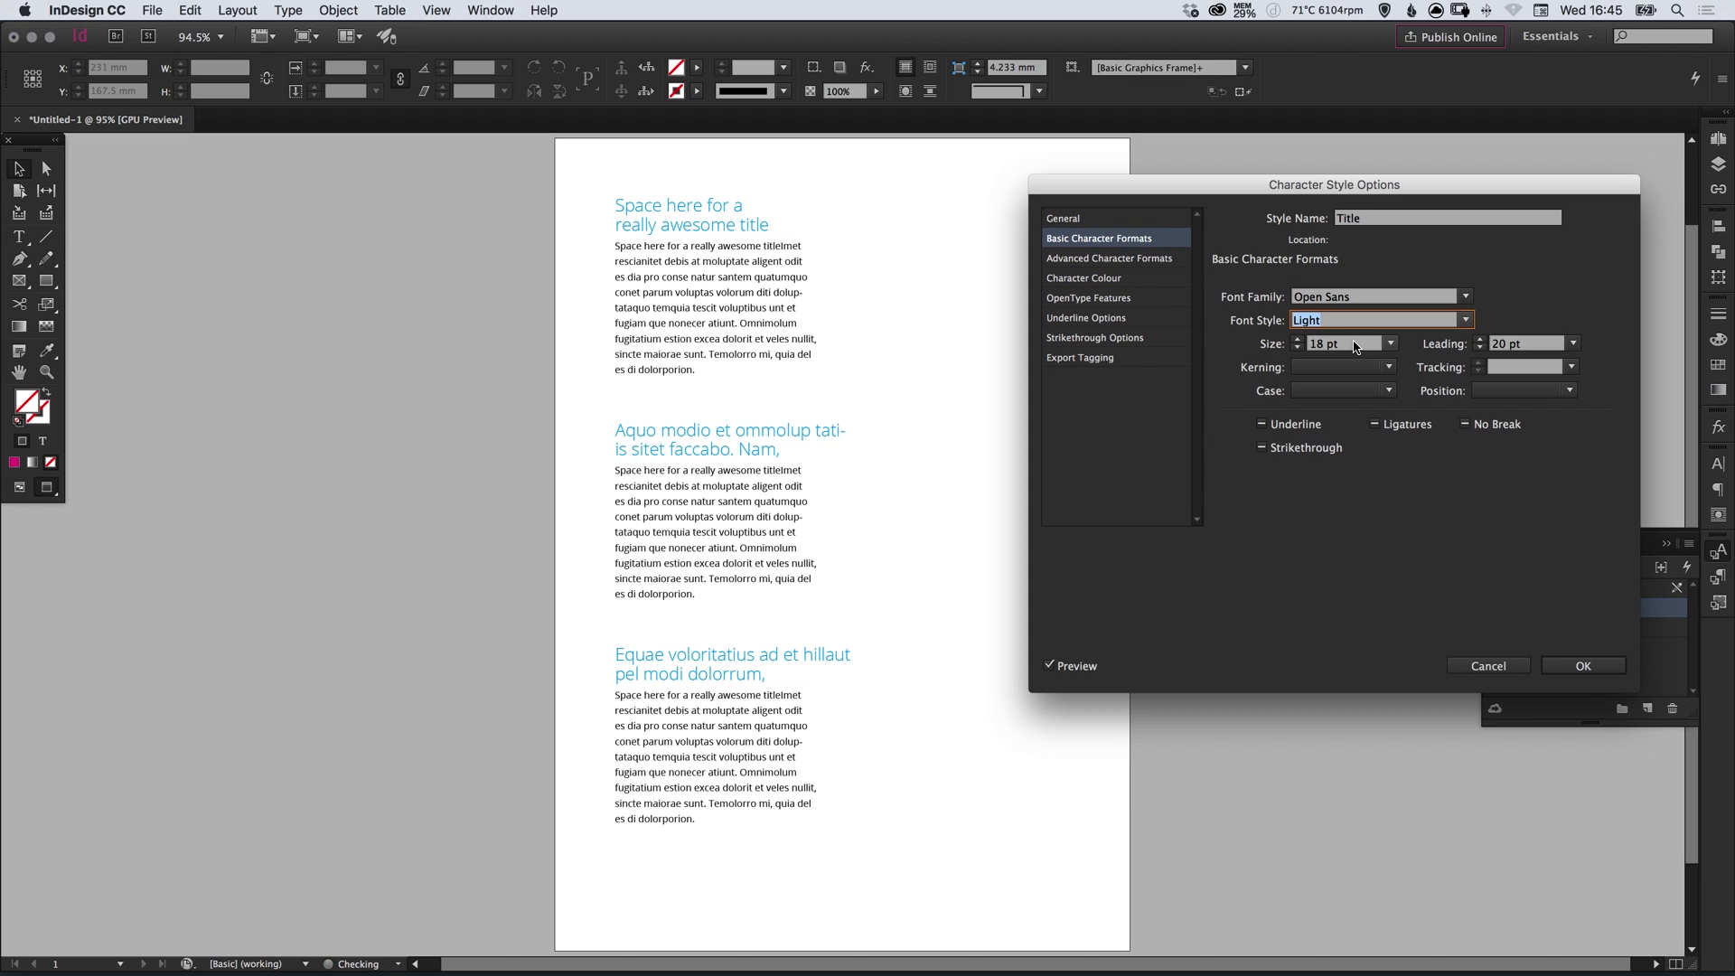
left_click(1297, 339)
left_click(1297, 339)
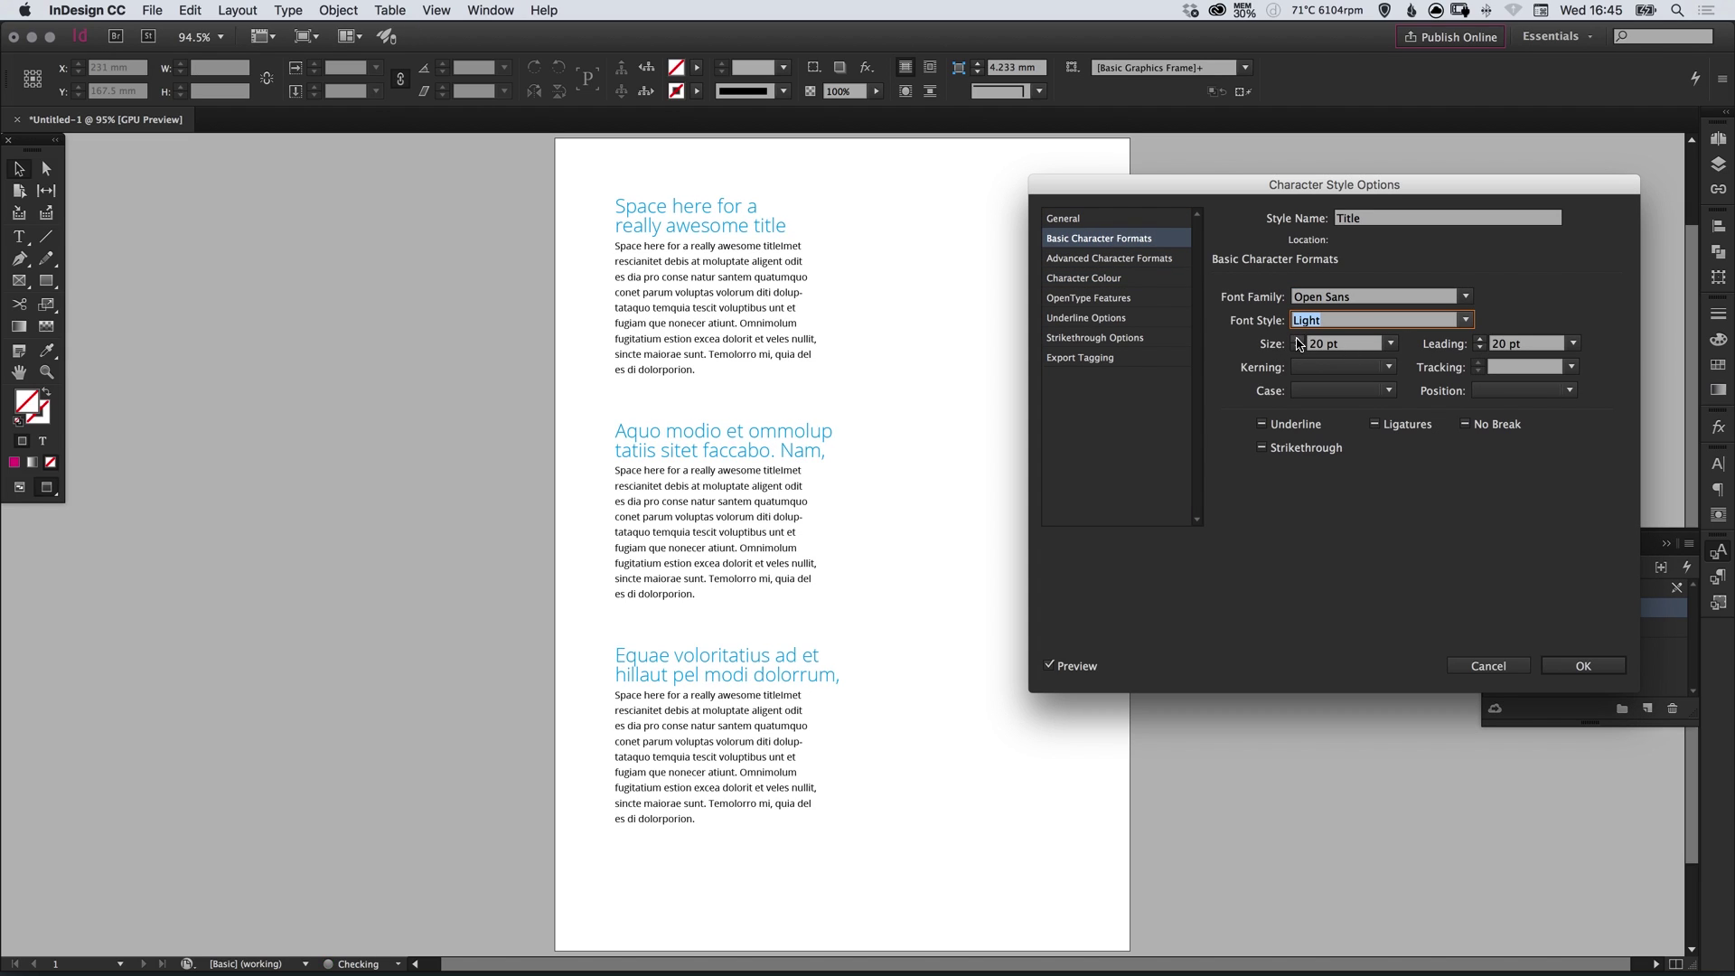
left_click(1480, 348)
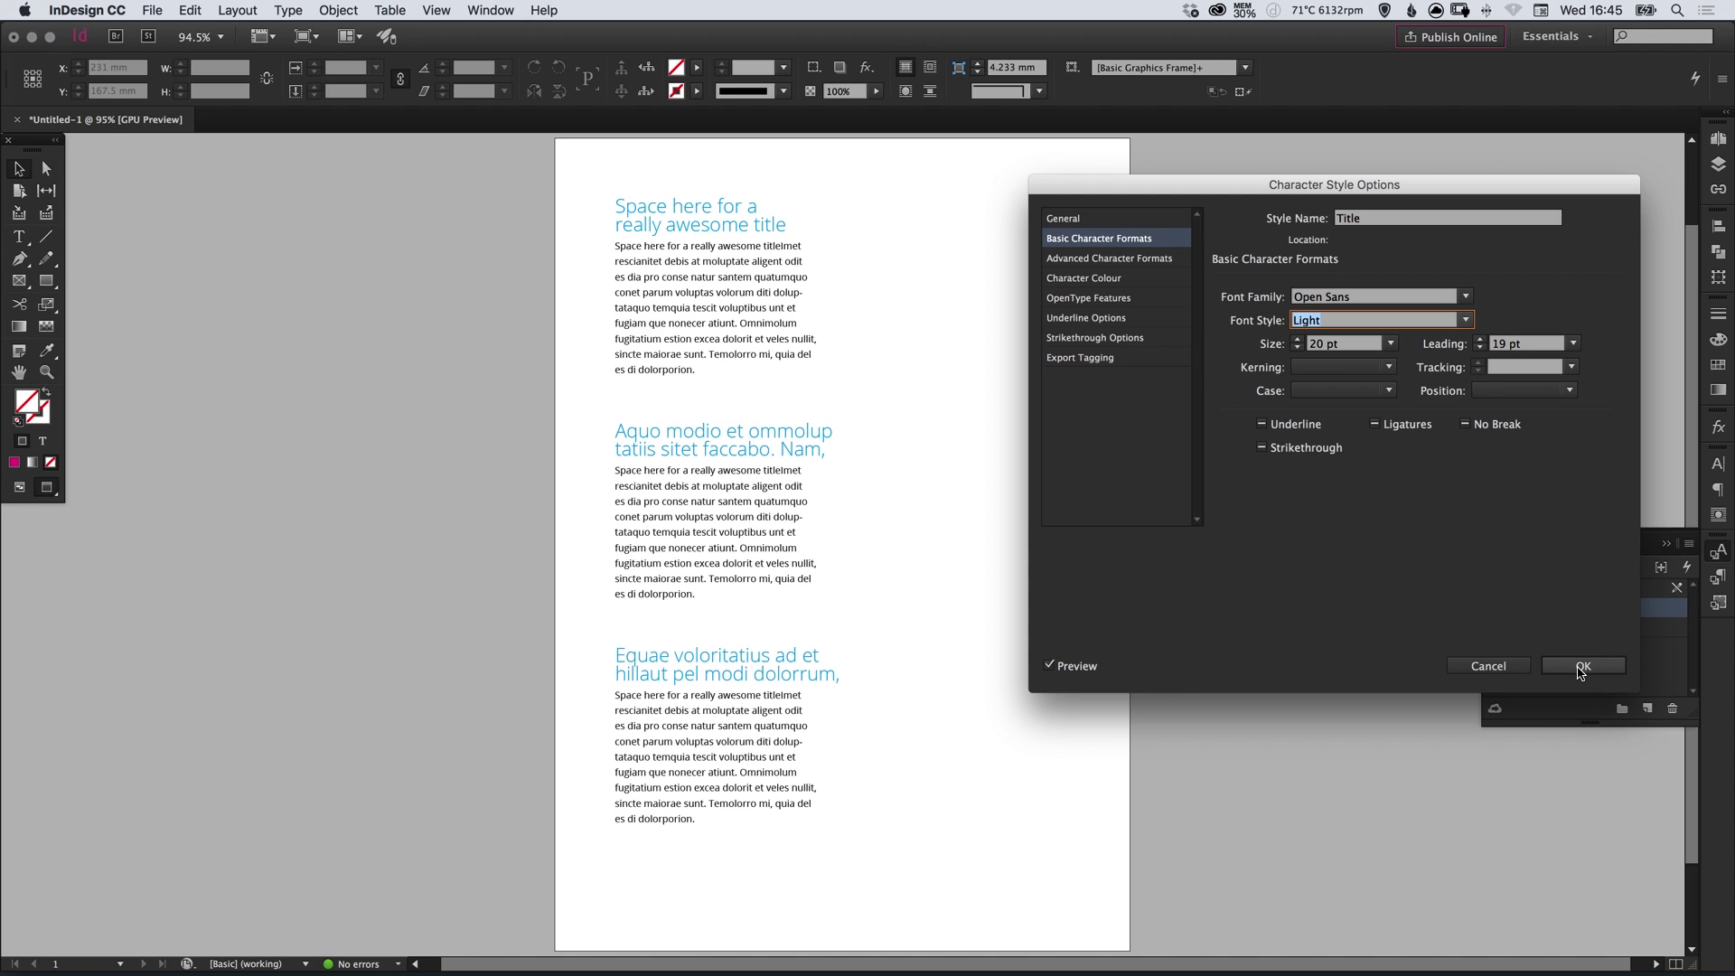
left_click(1581, 669)
Give the Body Text character style Light font style and [Black] colour at 50% tint, turning the body paragraphs light grey.
double_click(1583, 636)
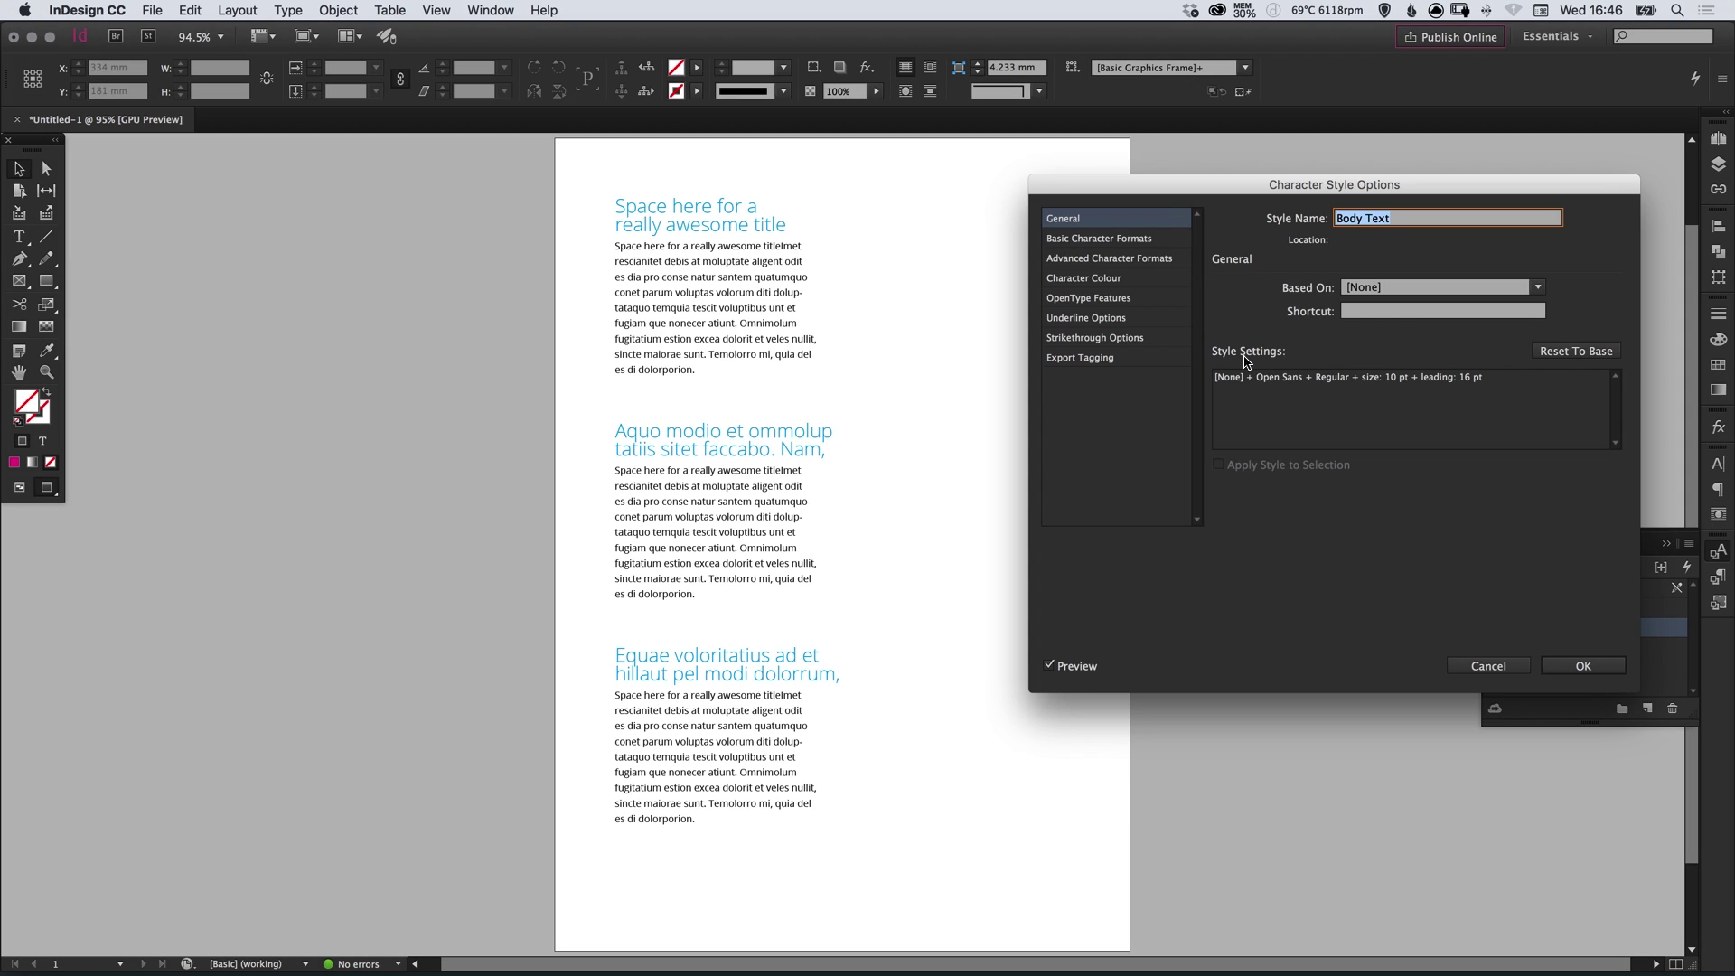
left_click(1093, 239)
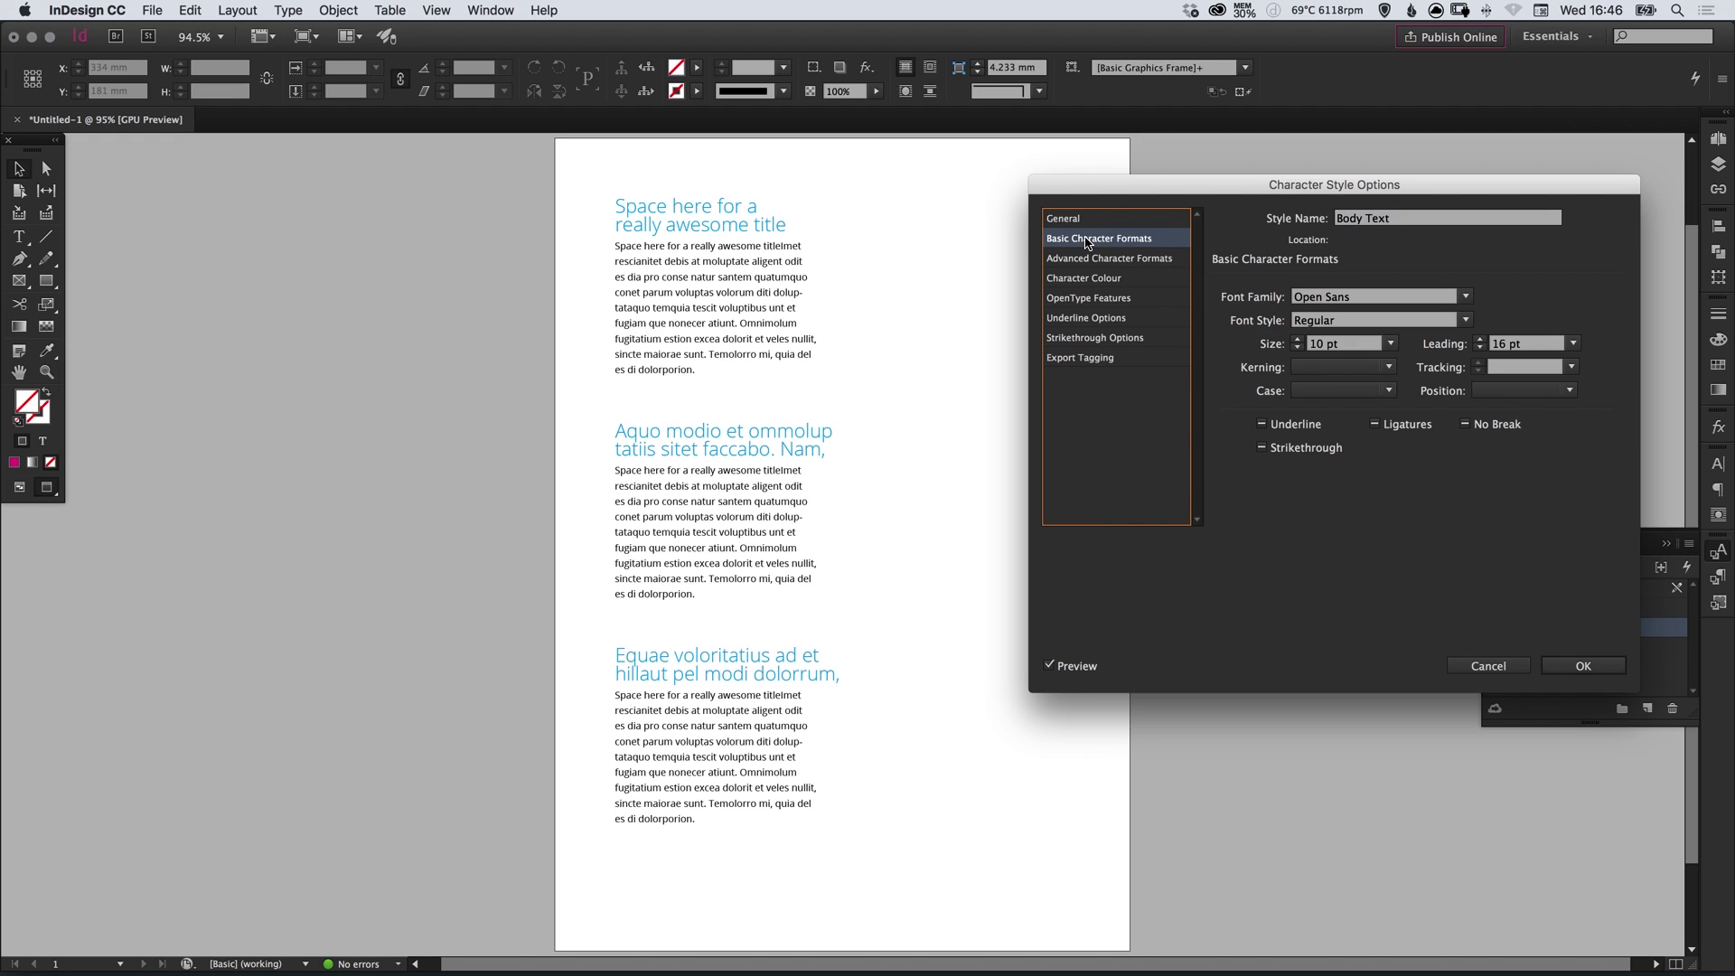
left_click(1445, 321)
left_click(1380, 346)
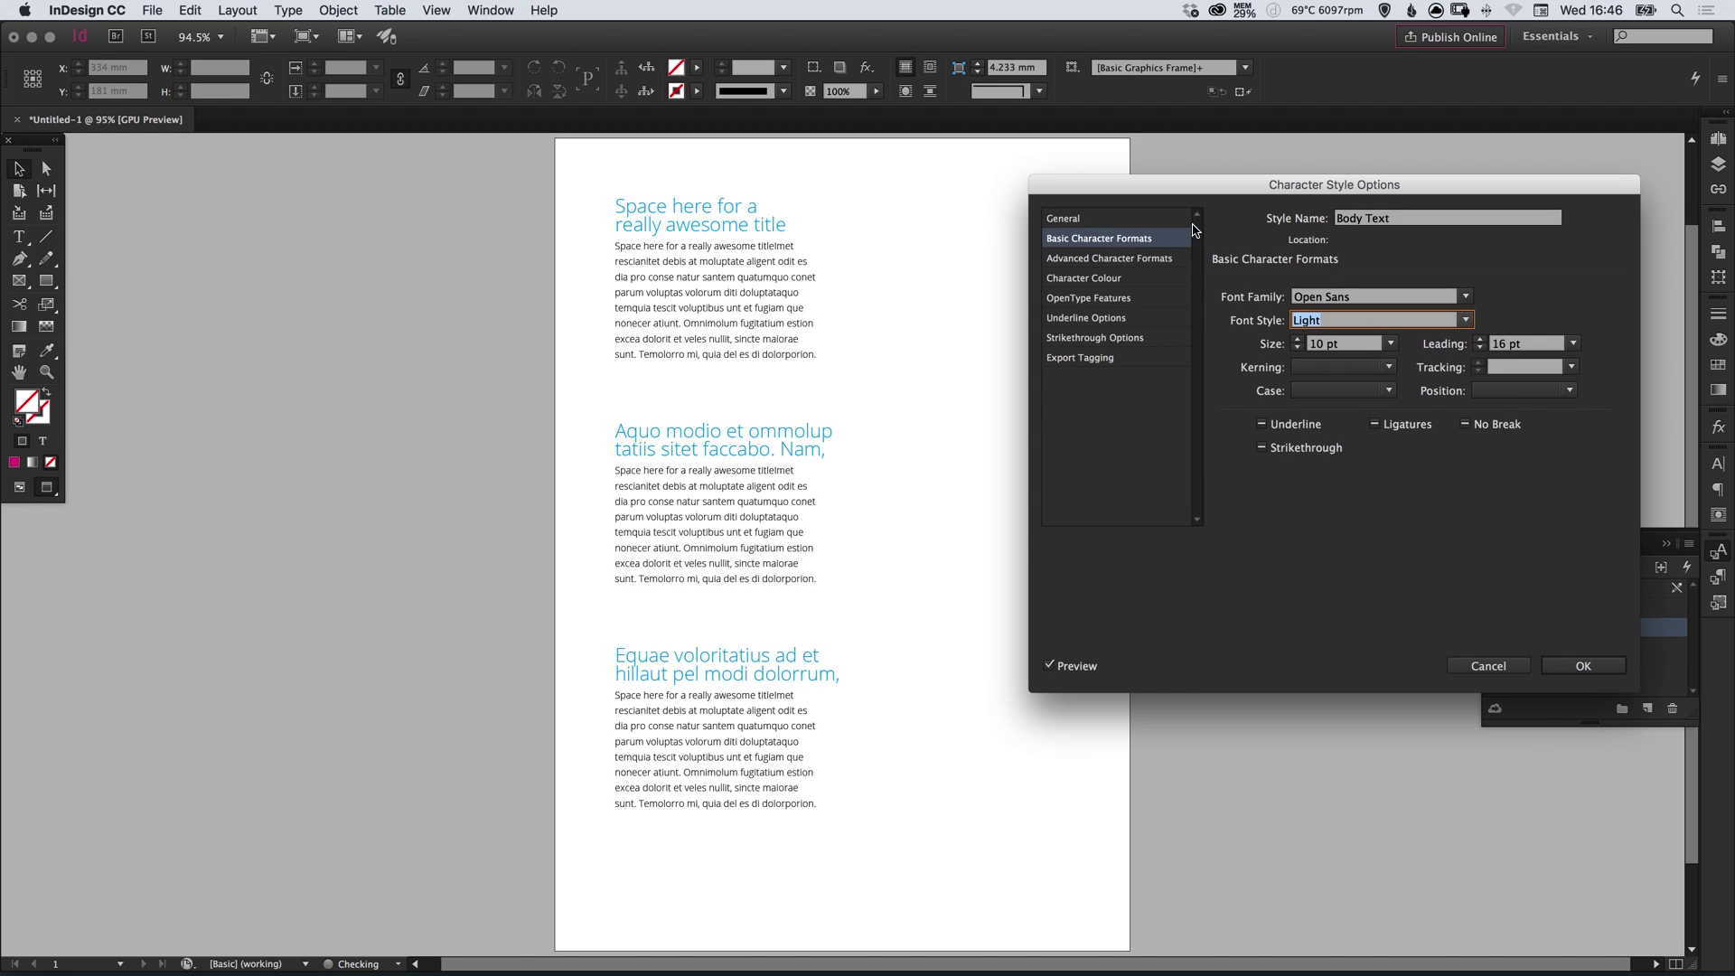
left_click(1092, 279)
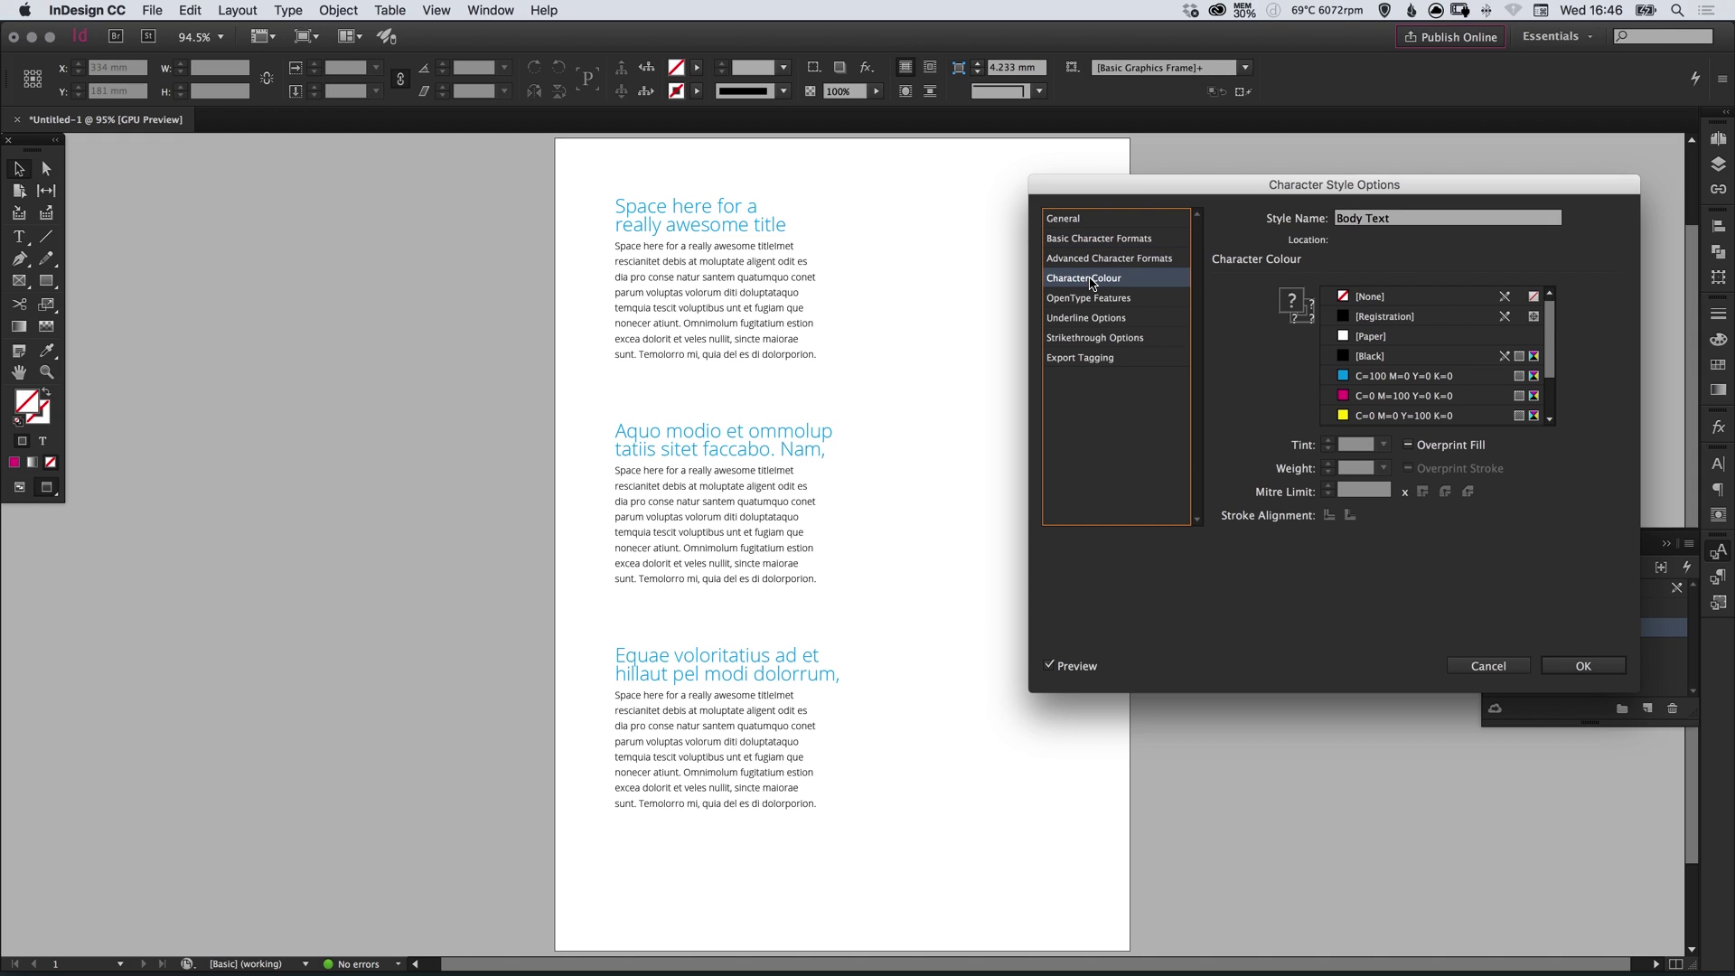
left_click(1384, 357)
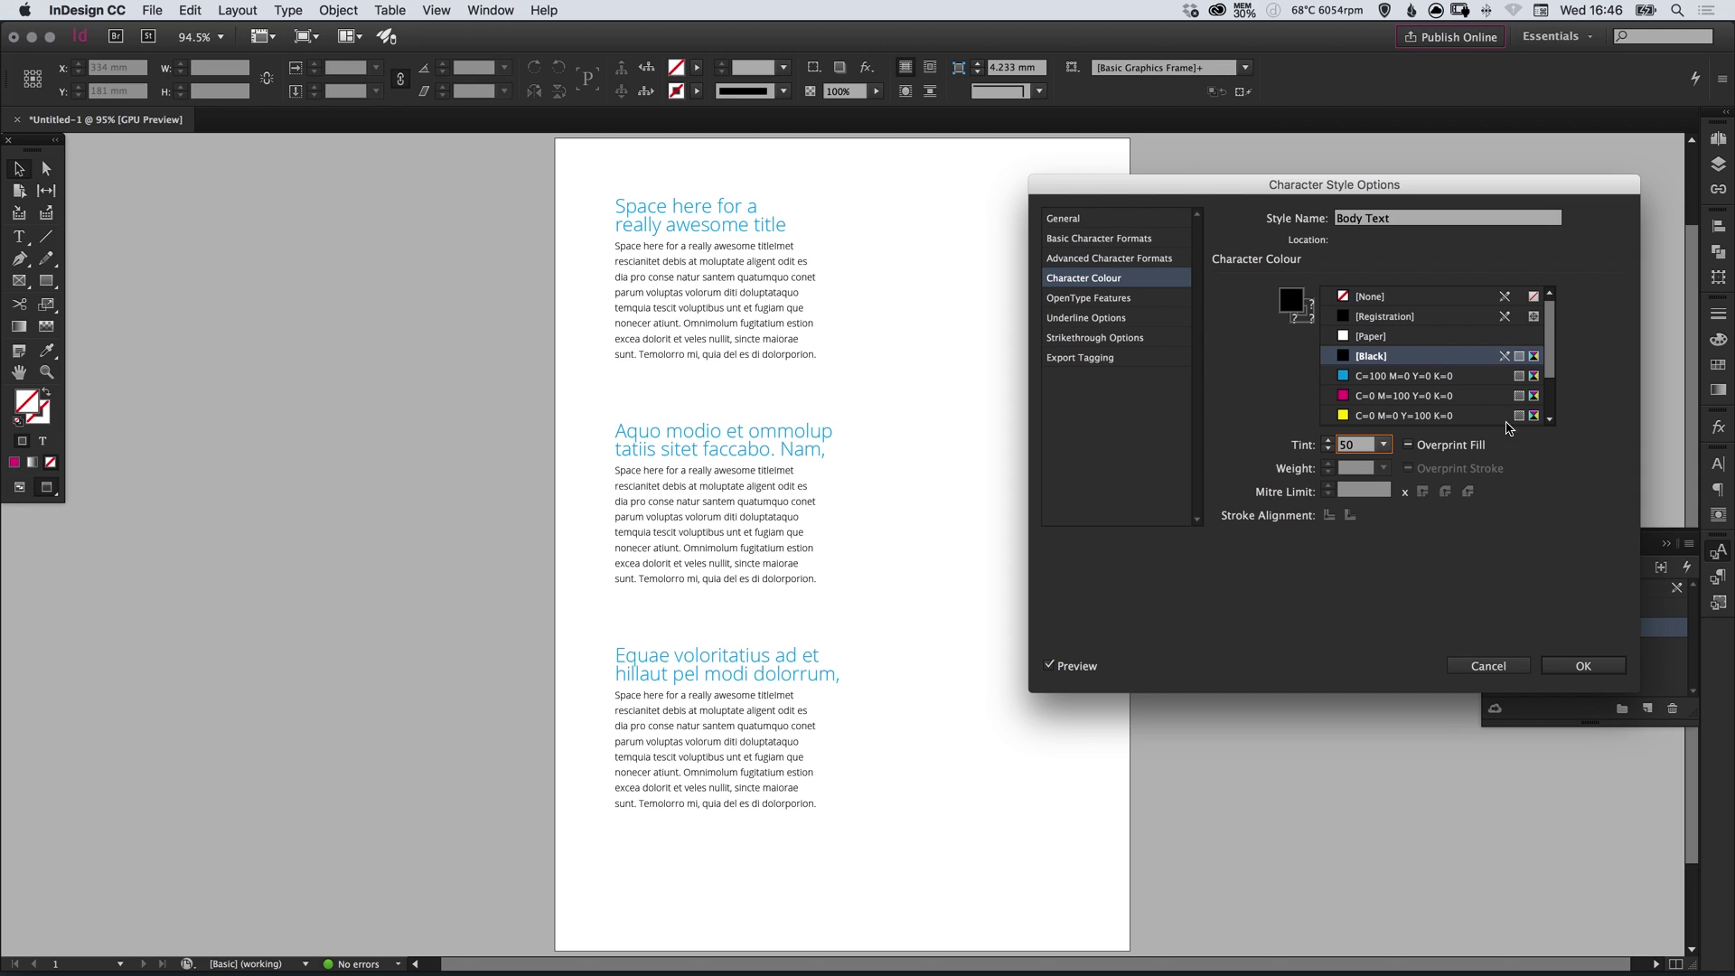
key("Tab")
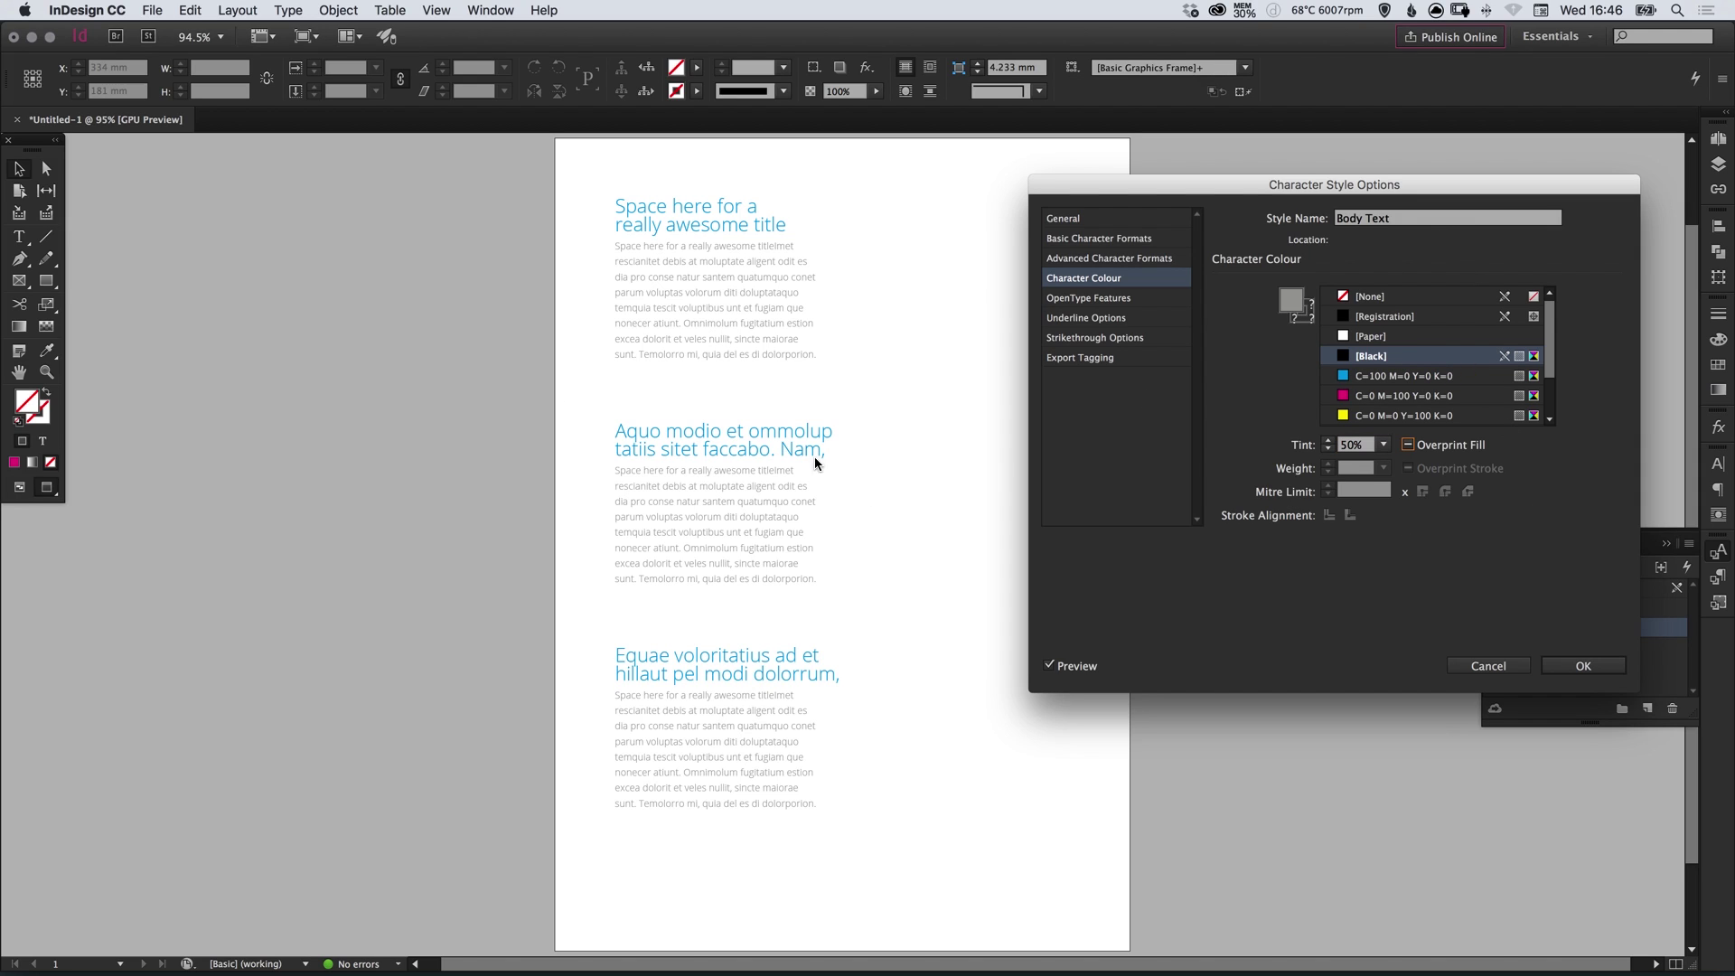
left_click(1580, 669)
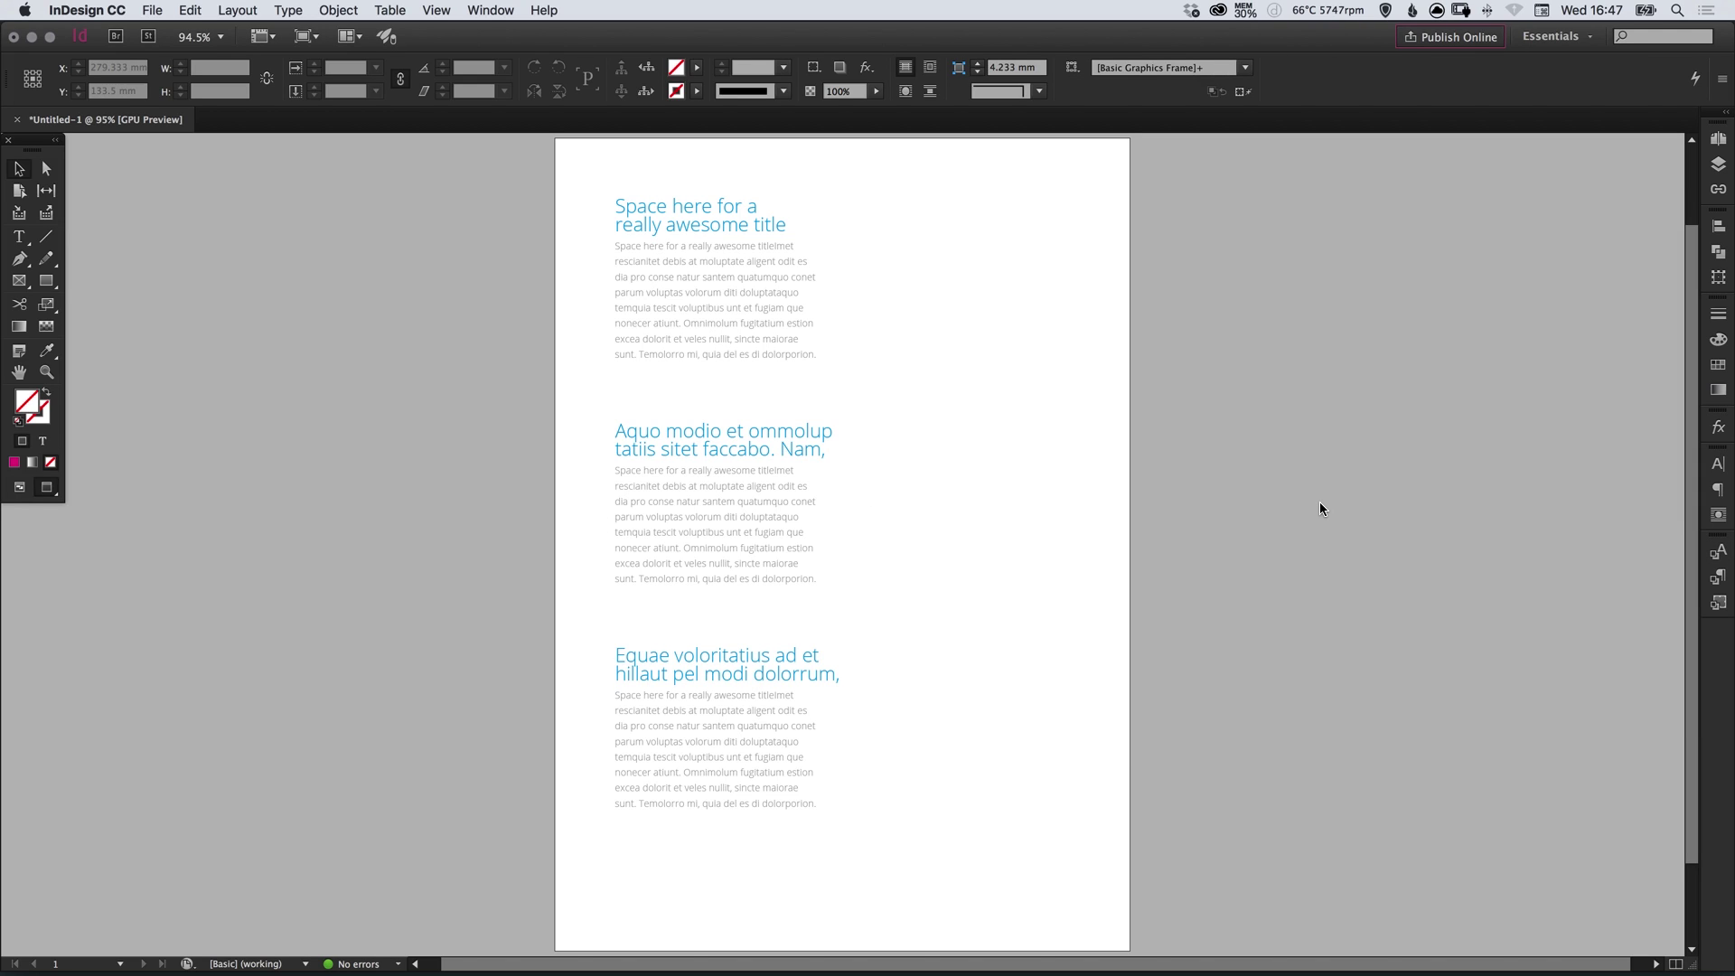